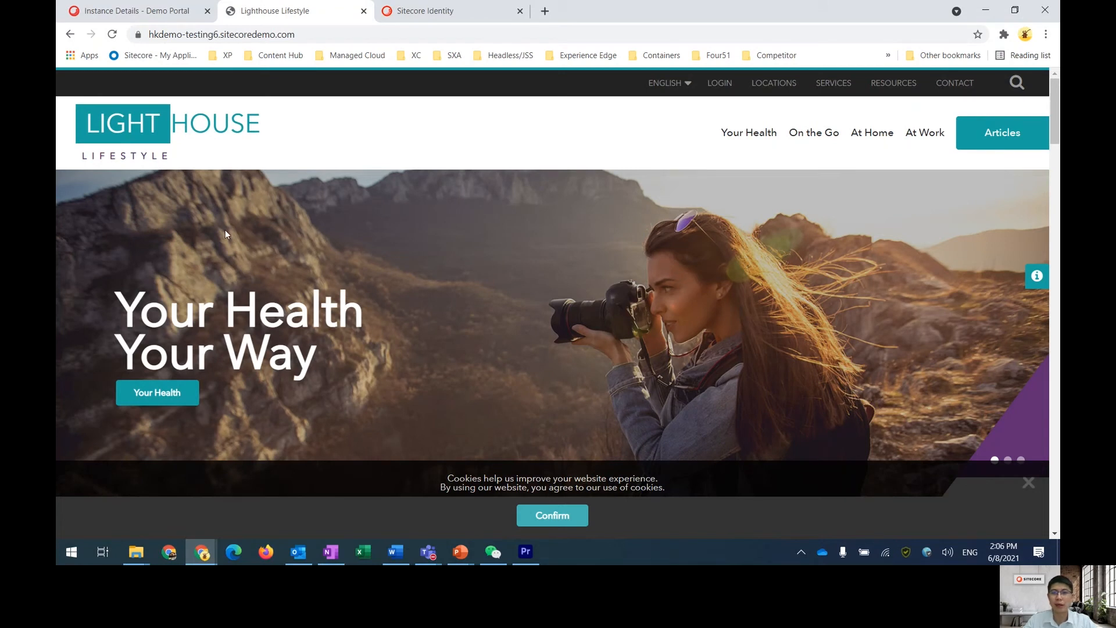
# Browse the Lighthouse site's On the Go and At Home pages
pyautogui.click(819, 138)
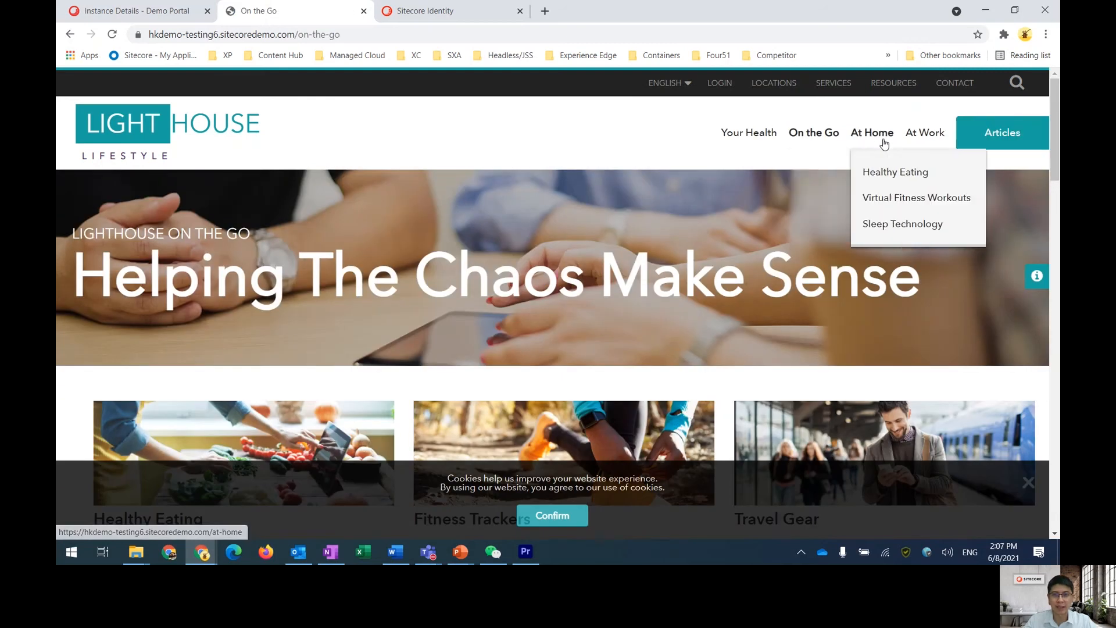
pyautogui.click(883, 144)
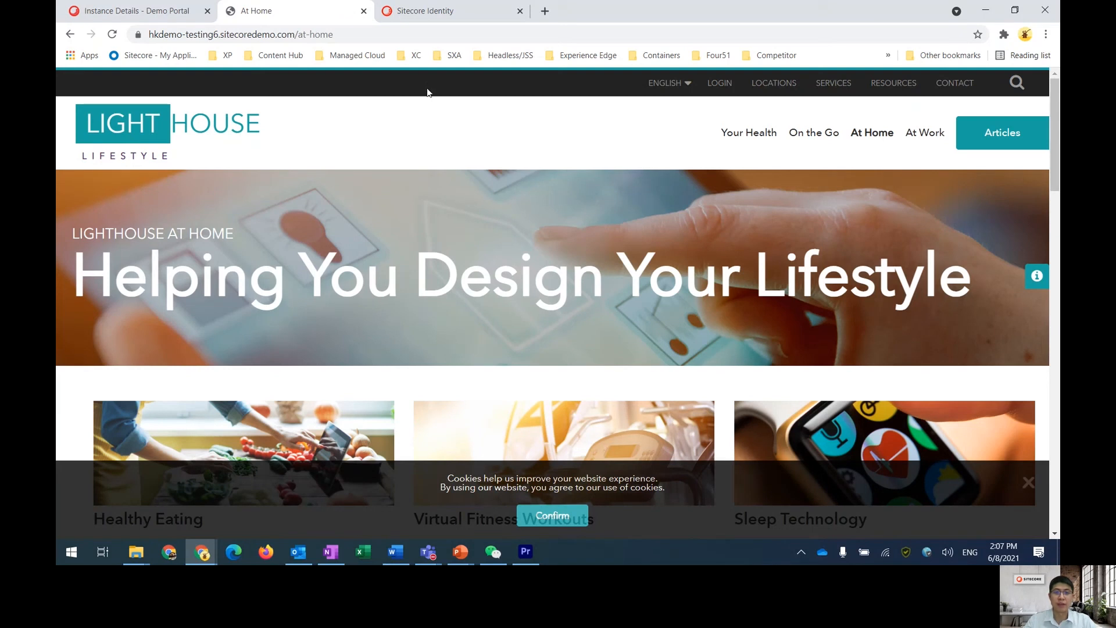
# Switch to the Sitecore Identity tab and log in with the already filled-in credentials
pyautogui.click(478, 12)
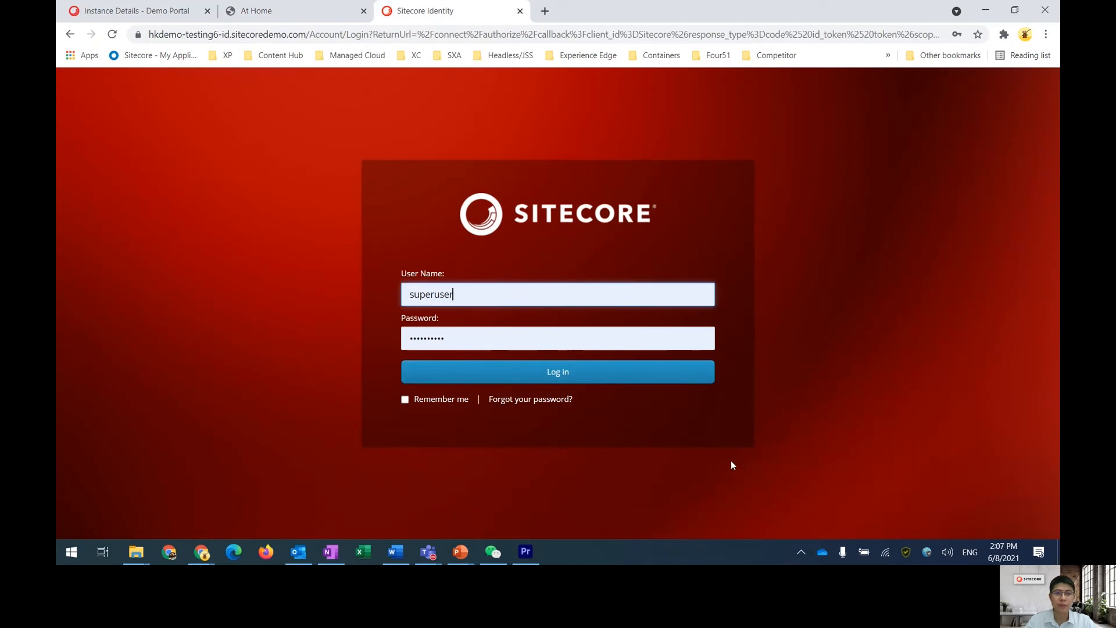
pyautogui.click(607, 380)
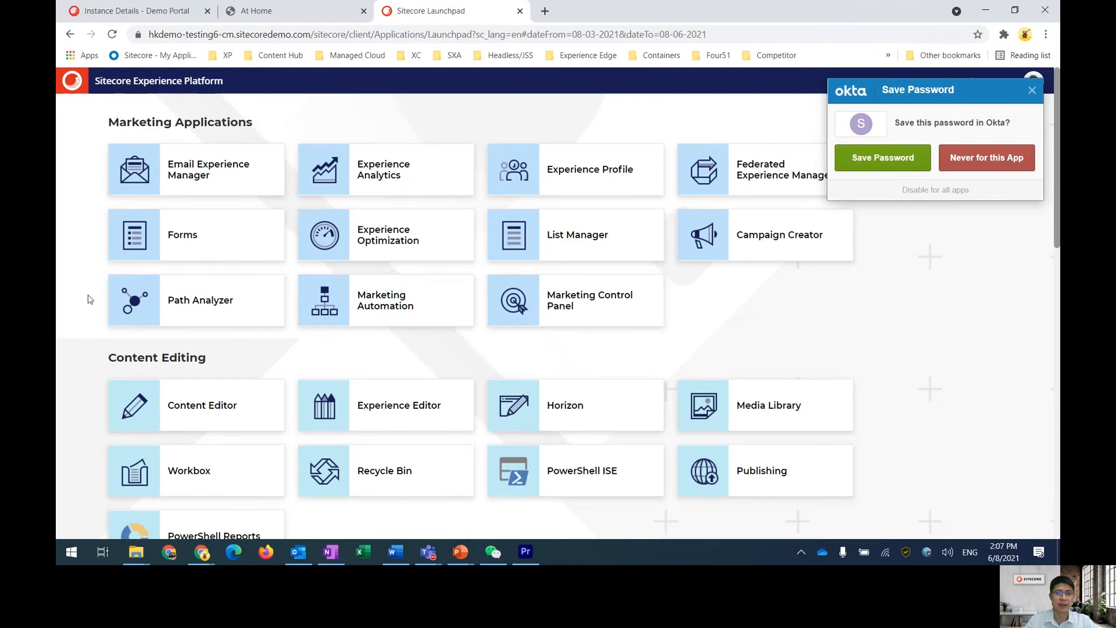
# Open Path Analyzer from the Launchpad and dismiss the save-password prompt
pyautogui.click(223, 298)
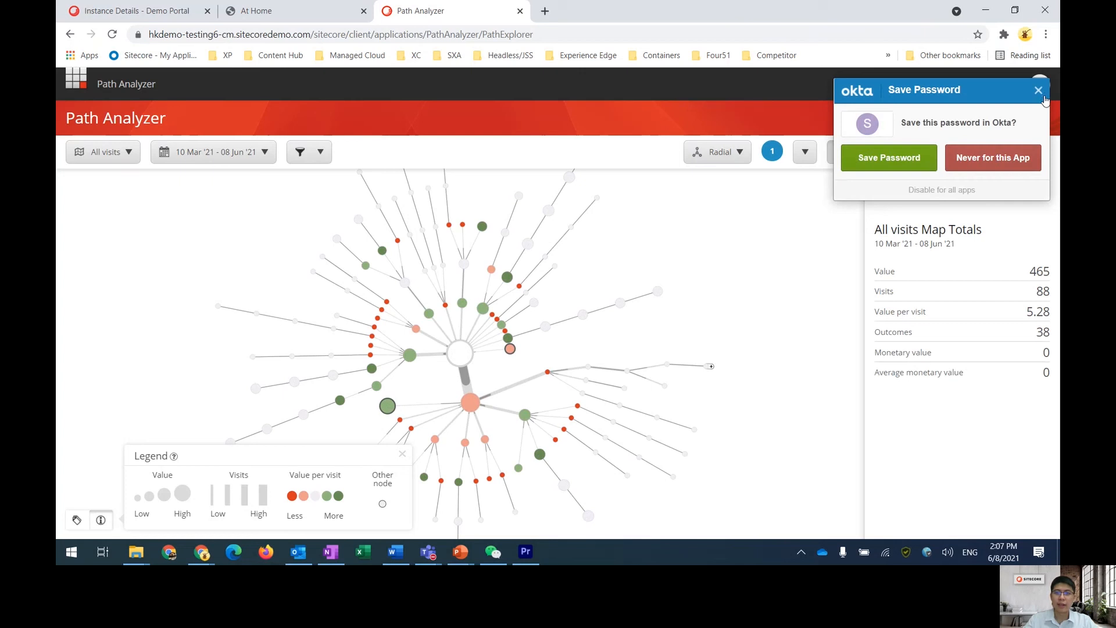
pyautogui.click(1042, 95)
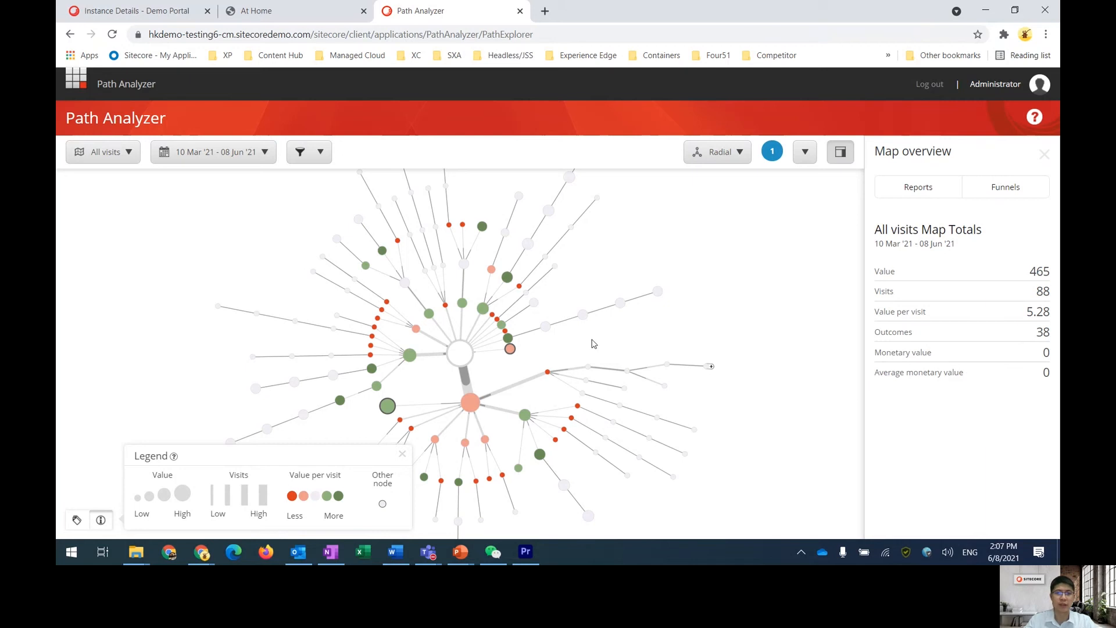
# Browse the available maps, including the Channel maps, and close the map selector without changing the map
pyautogui.click(107, 156)
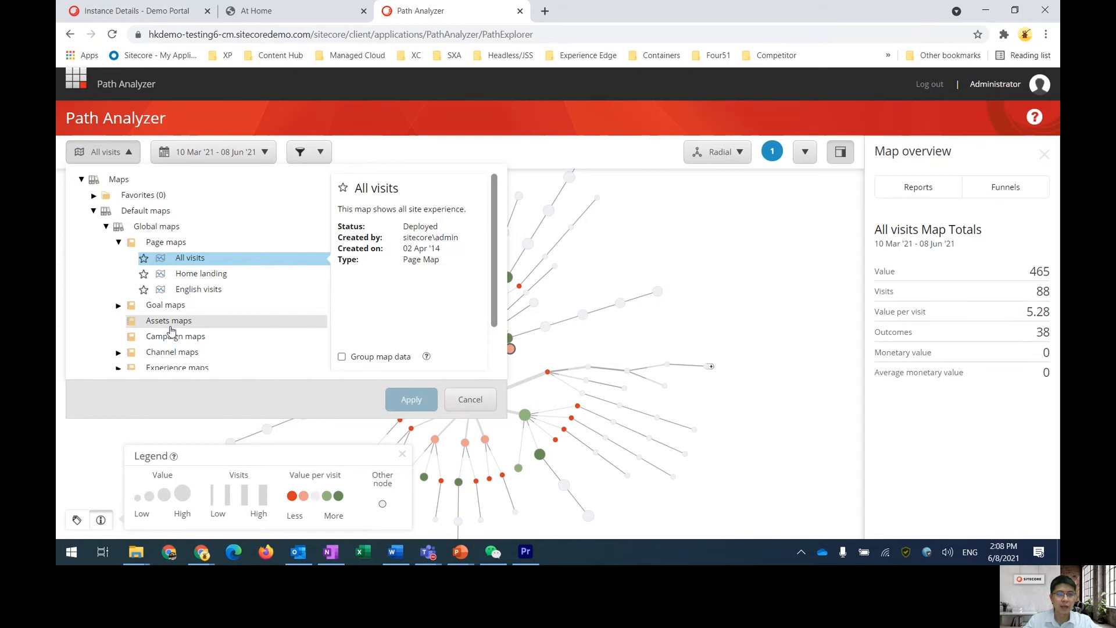
pyautogui.click(118, 352)
pyautogui.scroll(-3, 174, 325)
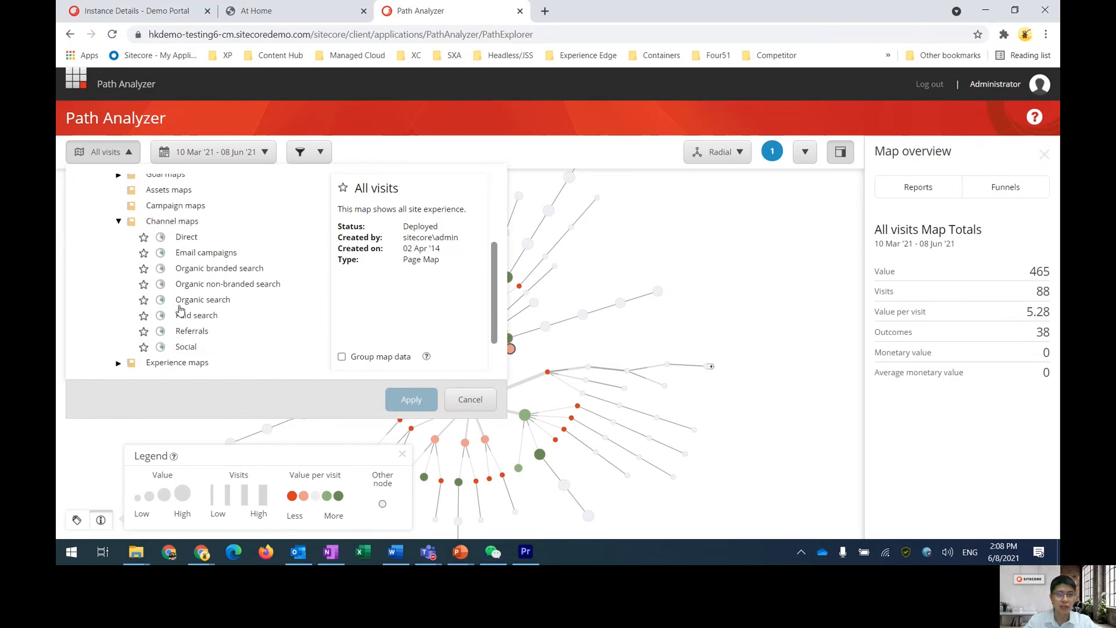
pyautogui.click(192, 240)
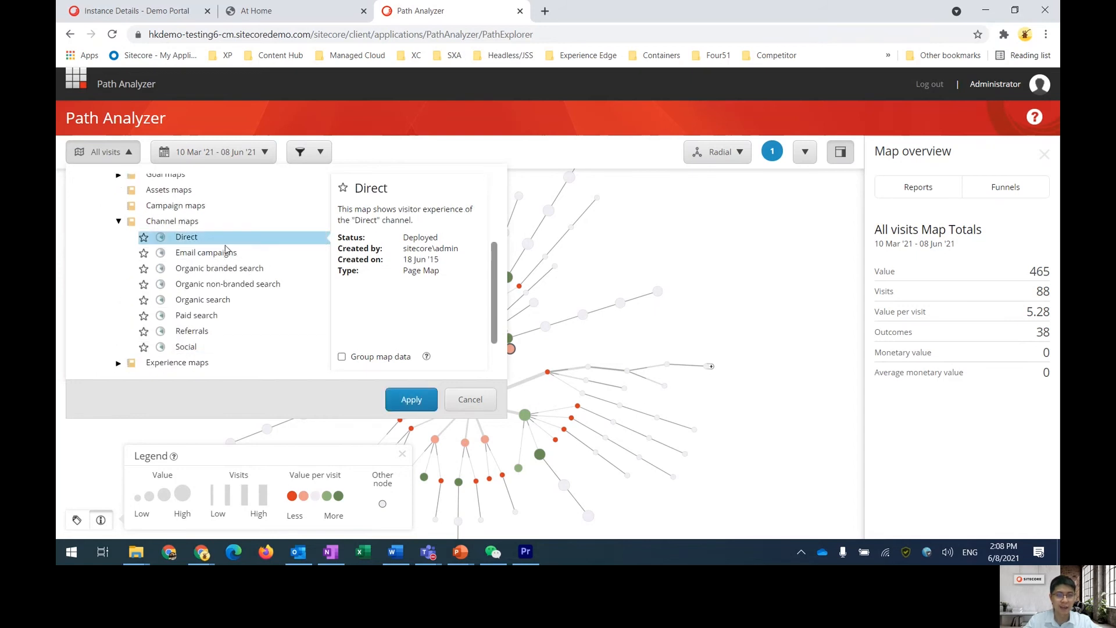
pyautogui.scroll(3, 279, 294)
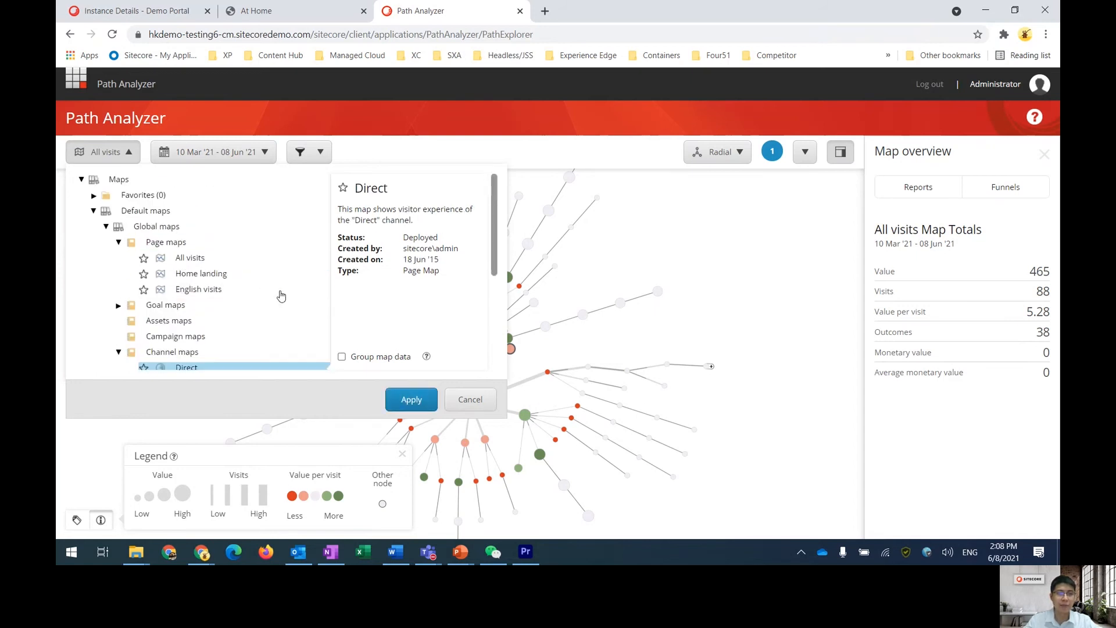
pyautogui.click(194, 260)
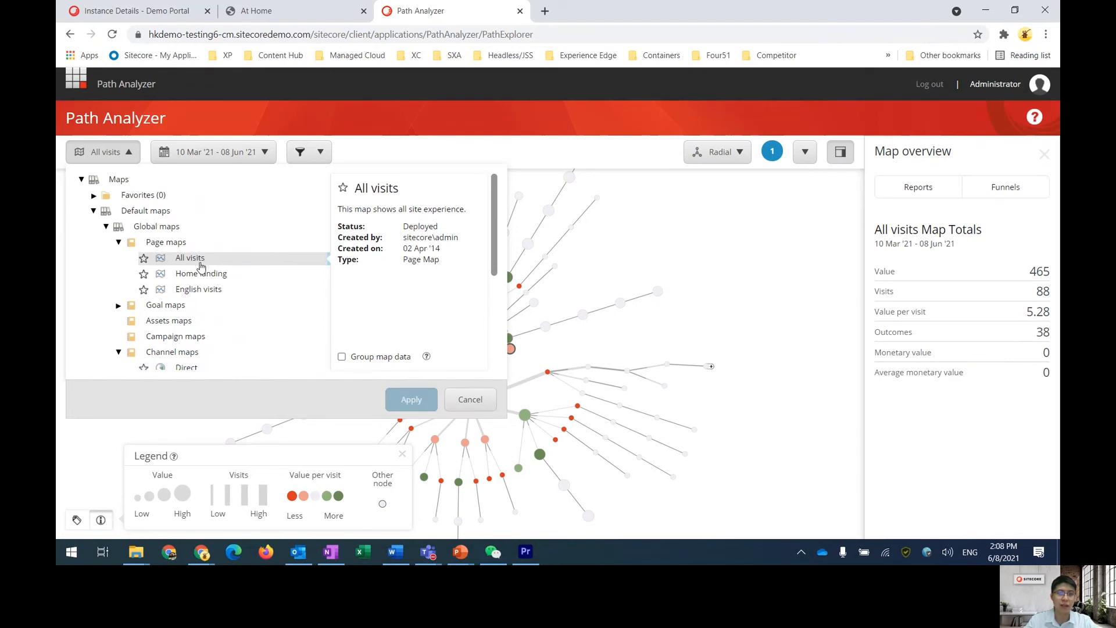
pyautogui.click(477, 401)
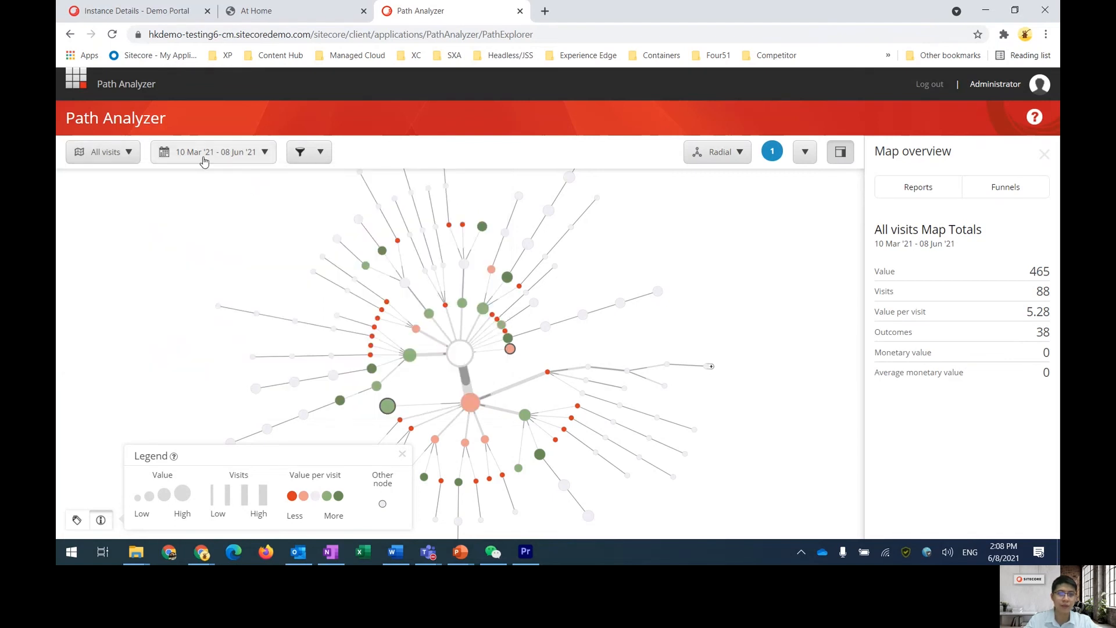
pyautogui.click(204, 156)
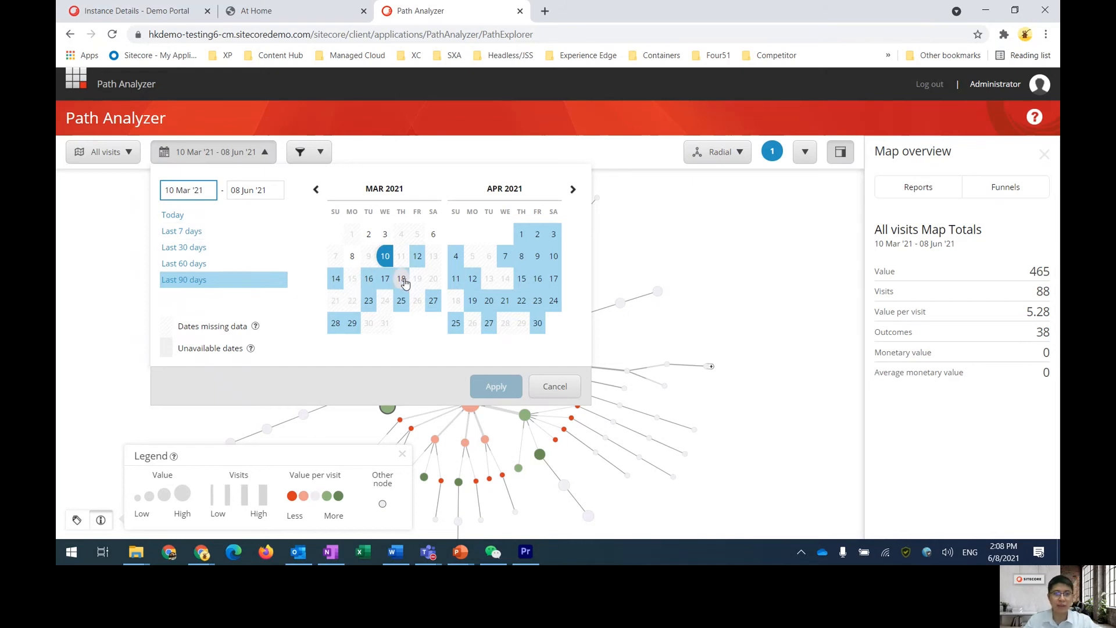
pyautogui.click(368, 278)
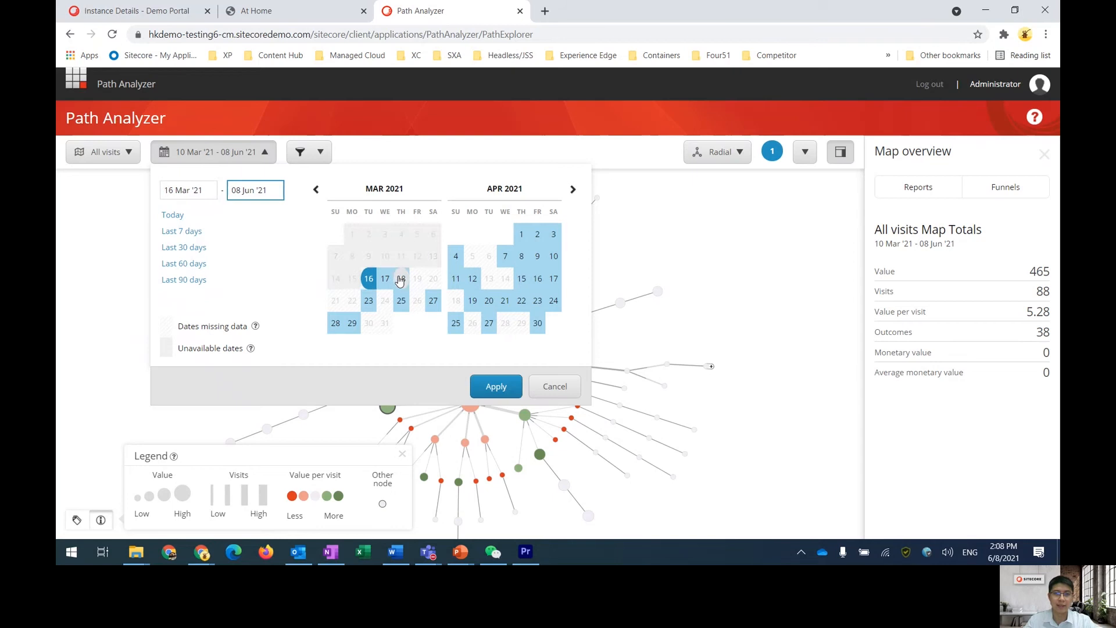
pyautogui.click(401, 278)
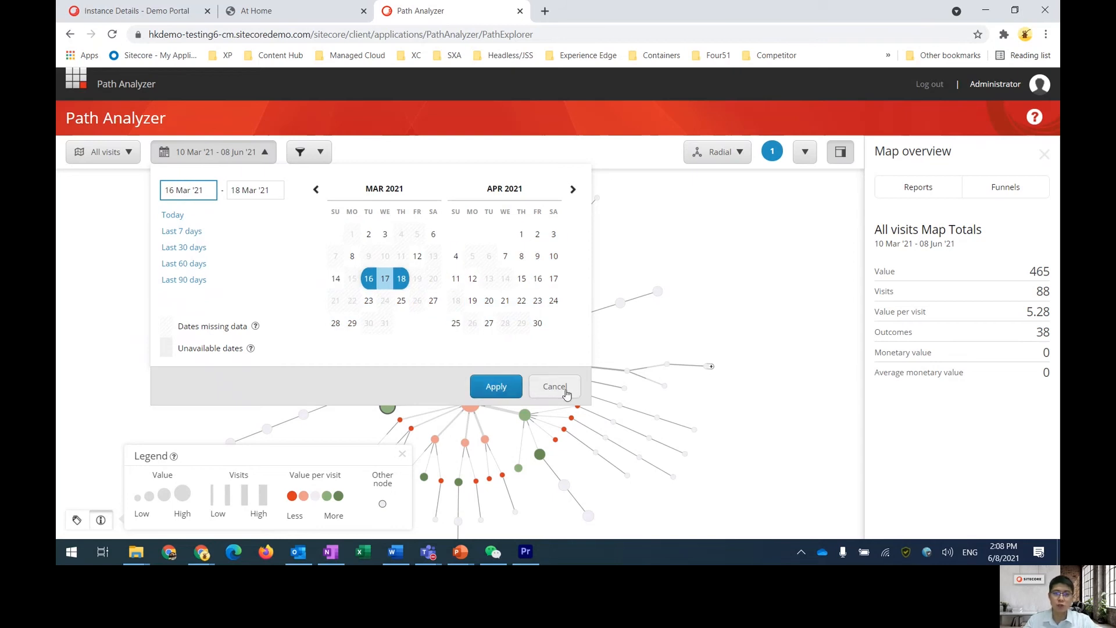
pyautogui.click(567, 393)
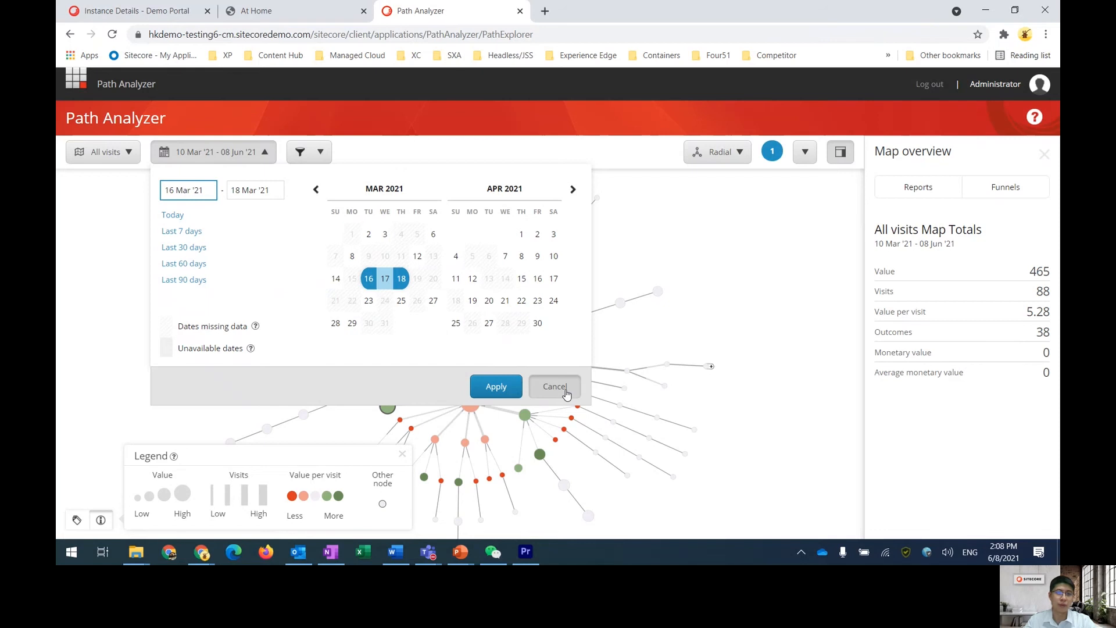
# Apply a metrics filter with the minimum value per visit set to about 19.19
pyautogui.click(304, 154)
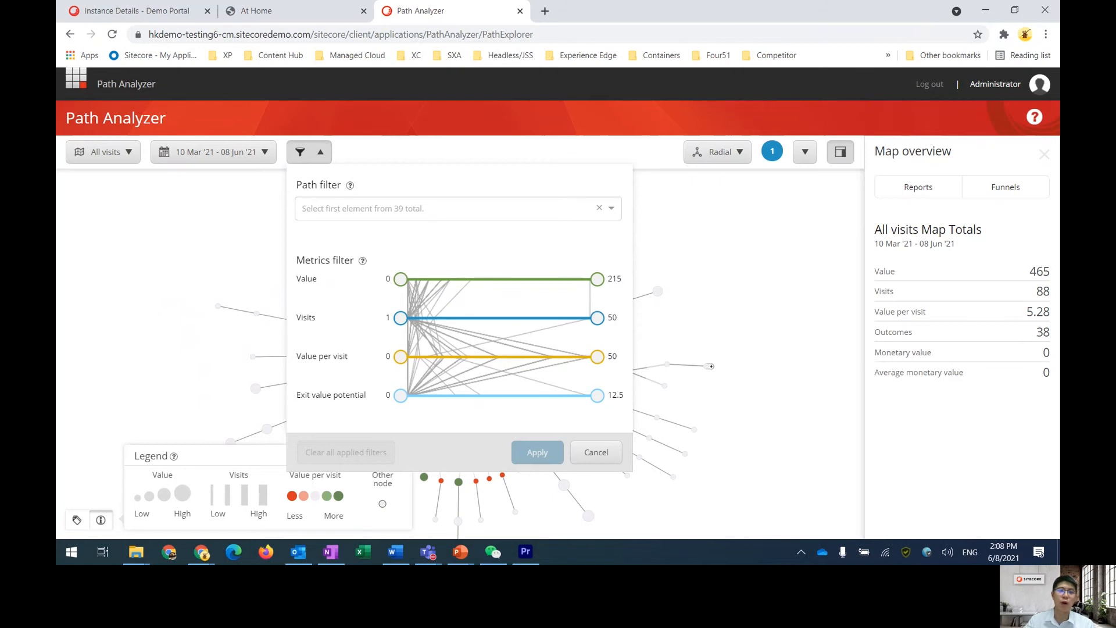
pyautogui.click(375, 217)
pyautogui.scroll(-3, 373, 228)
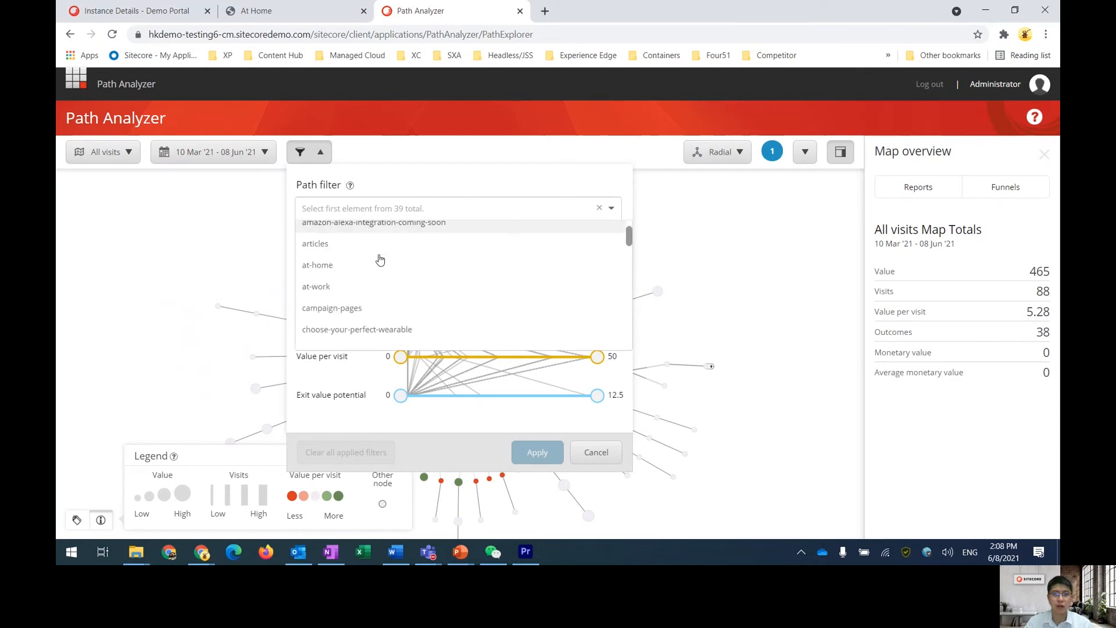
pyautogui.click(351, 369)
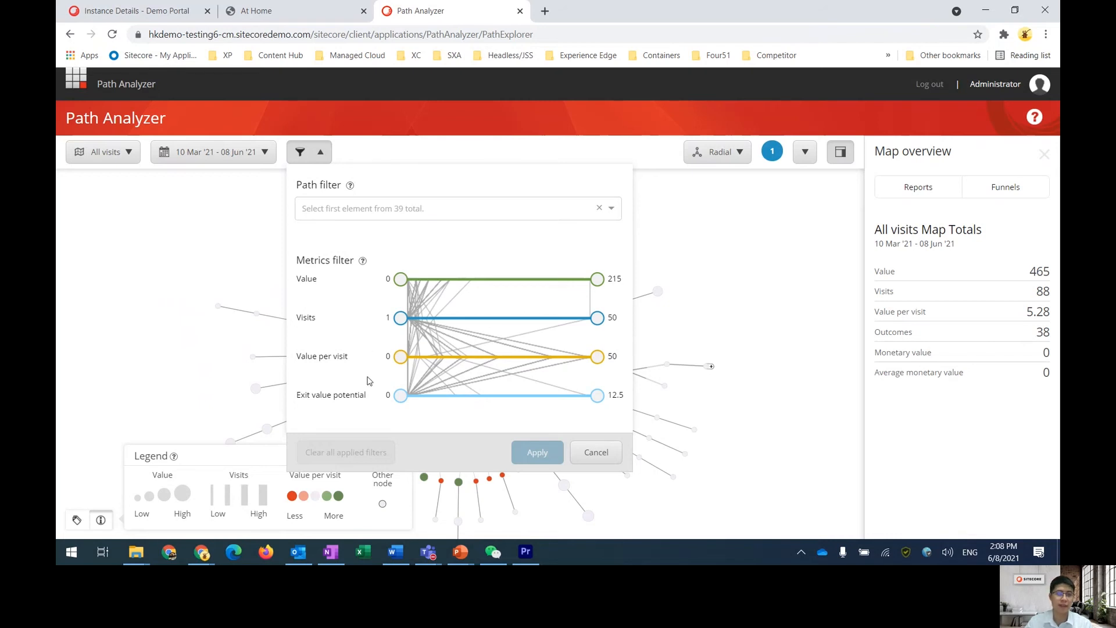
pyautogui.moveTo(400, 357); pyautogui.dragTo(472, 359)
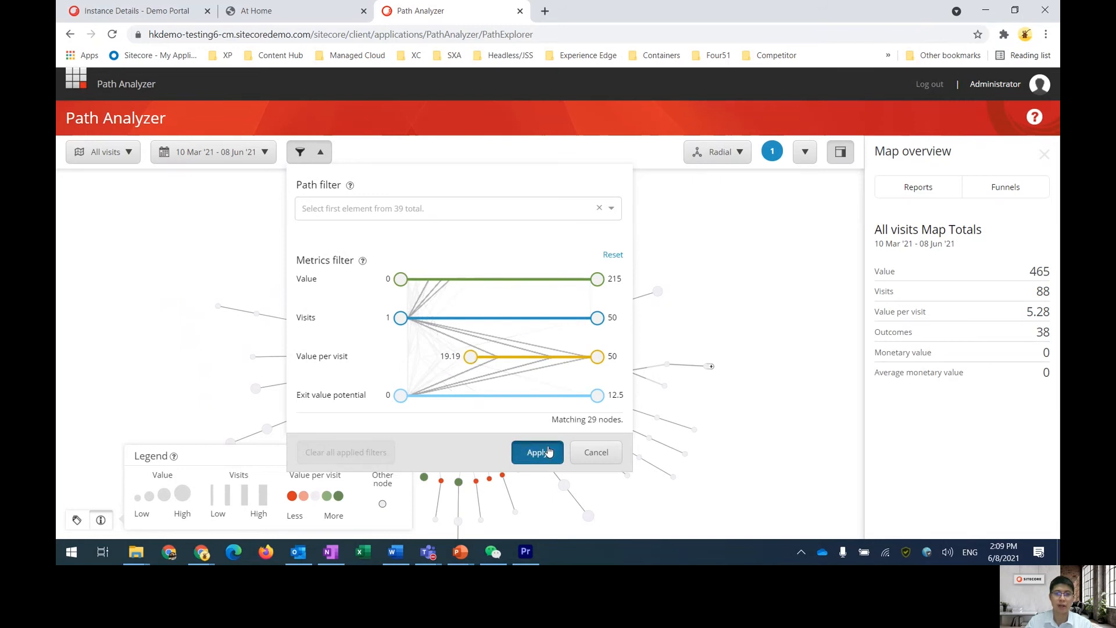
pyautogui.click(547, 452)
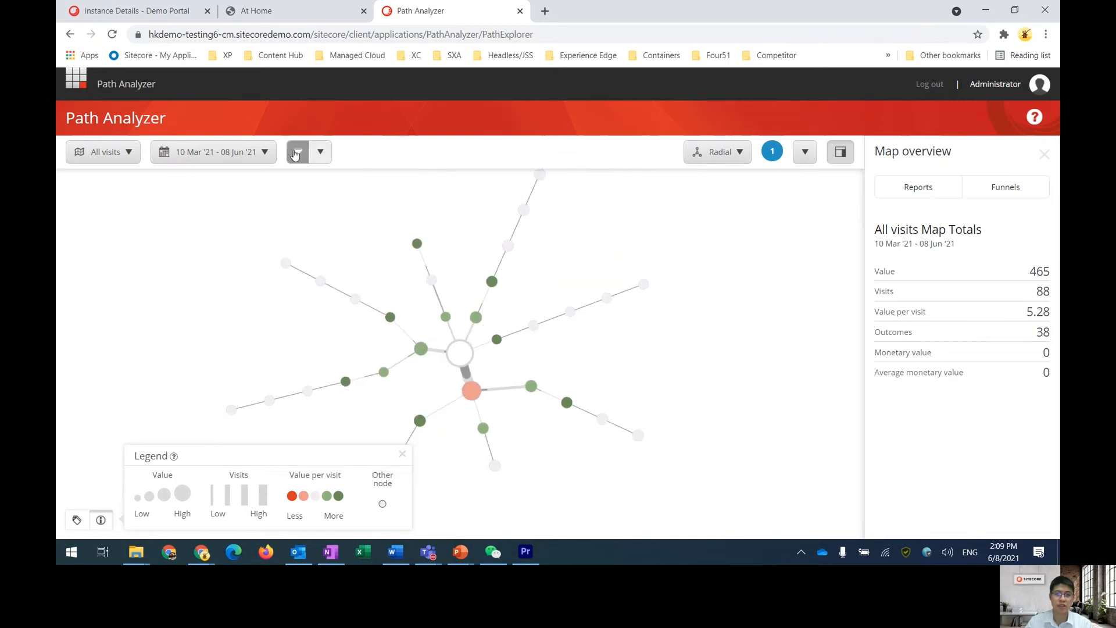
# Clear all applied filters from the path map
pyautogui.click(322, 153)
pyautogui.click(347, 452)
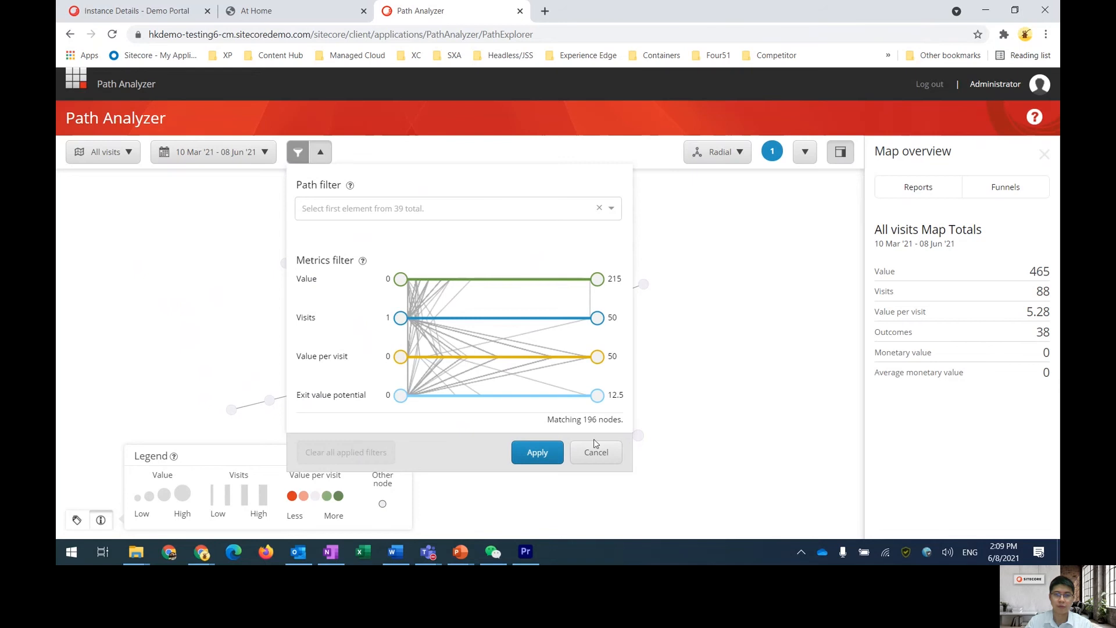
pyautogui.click(537, 452)
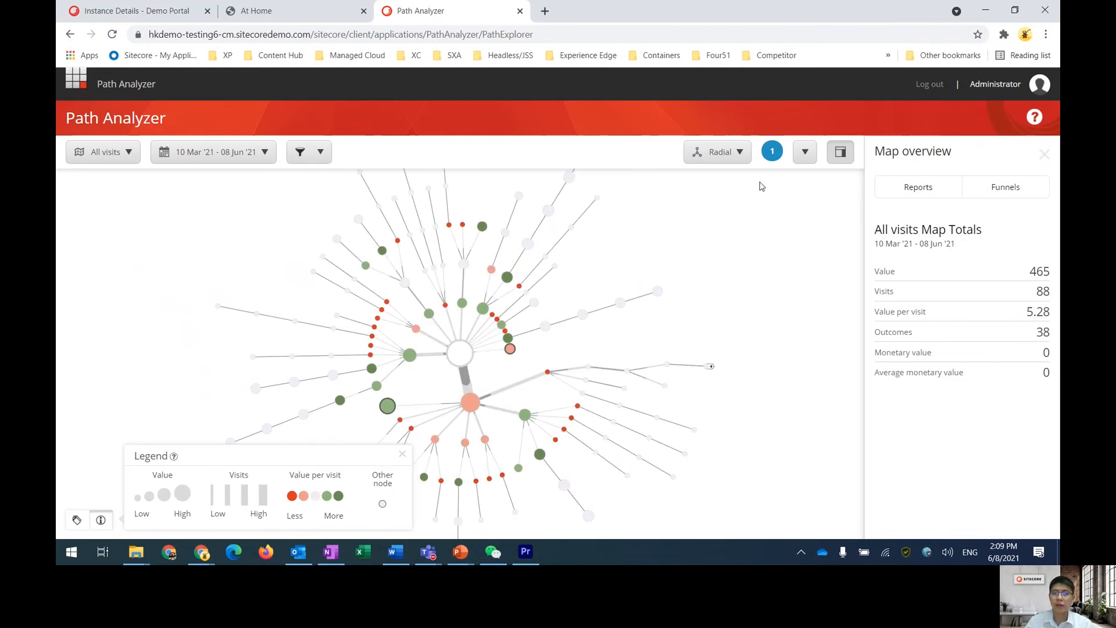
# Cycle the map view through the Vertical, Horizontal and Table layouts
pyautogui.click(725, 152)
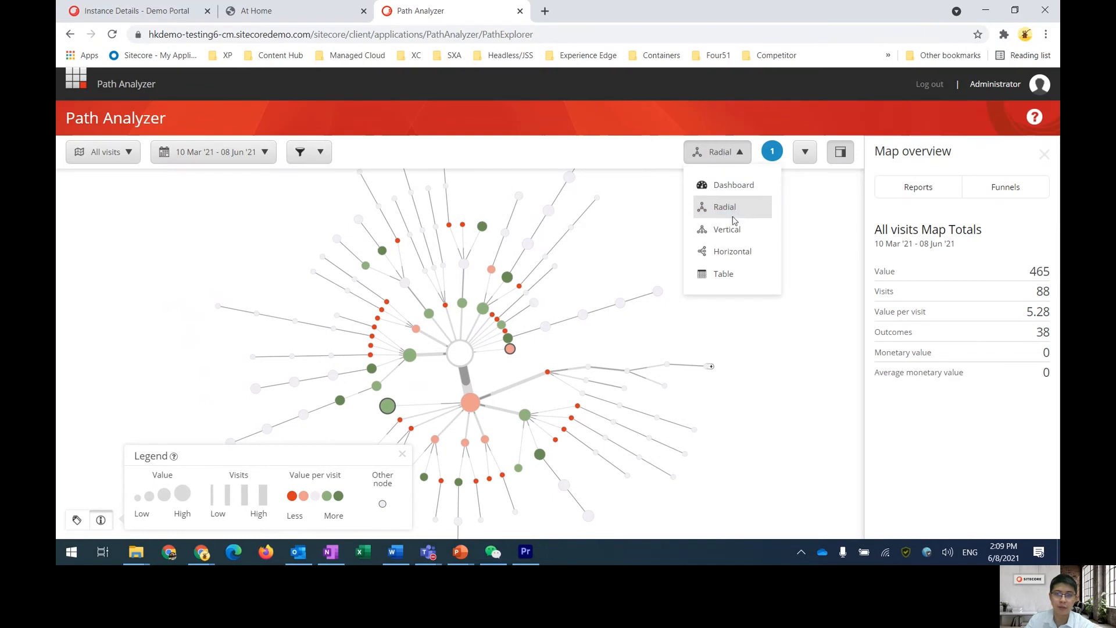
pyautogui.click(734, 233)
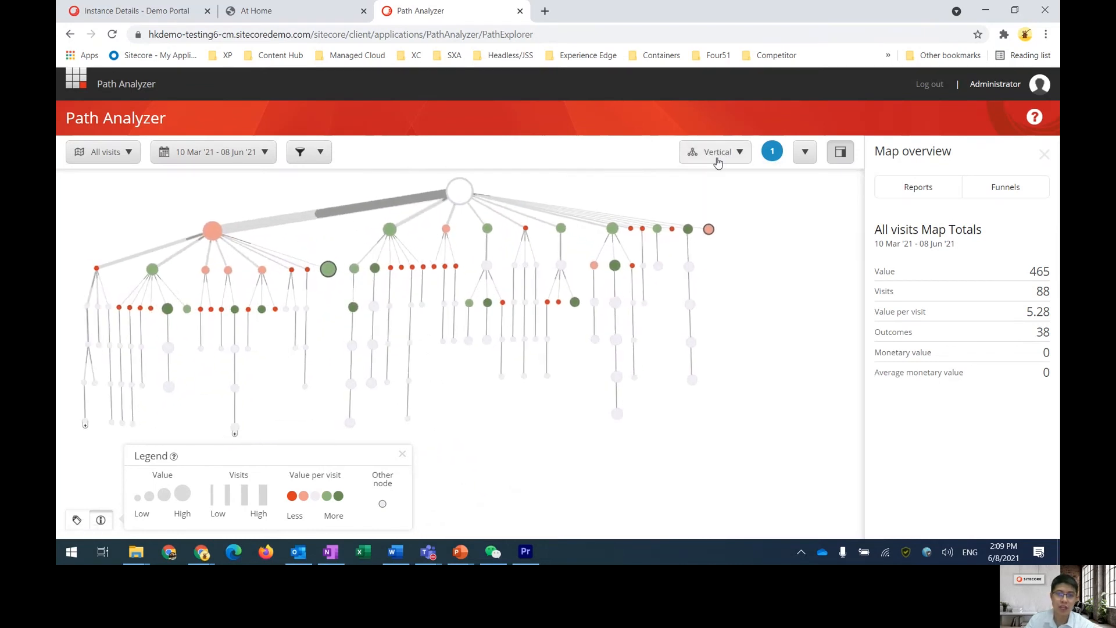
pyautogui.click(717, 157)
pyautogui.click(732, 251)
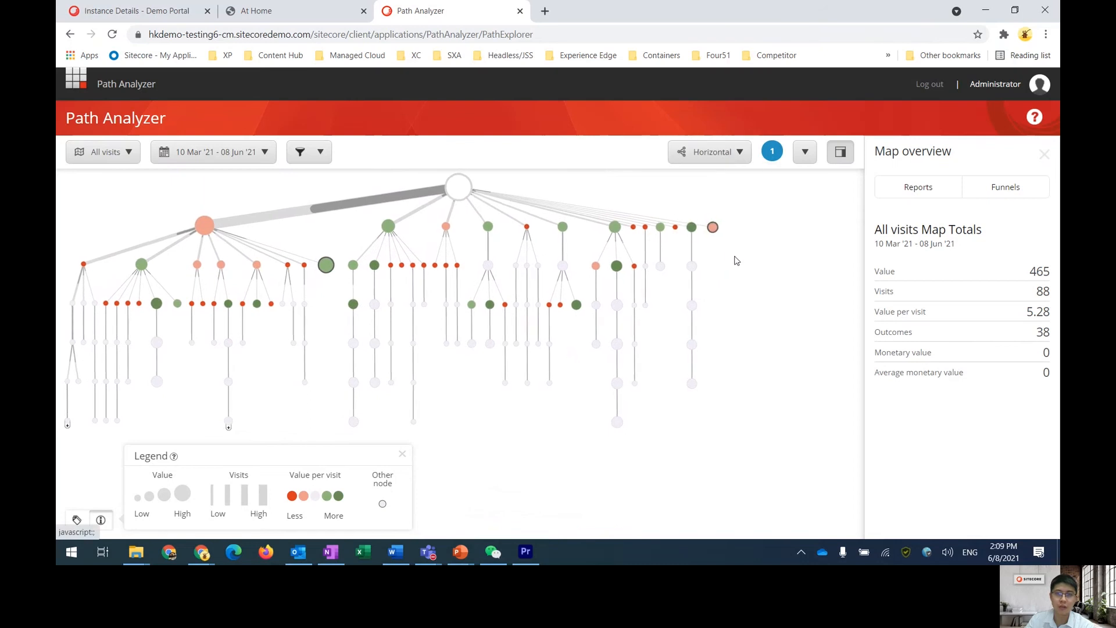
pyautogui.click(721, 166)
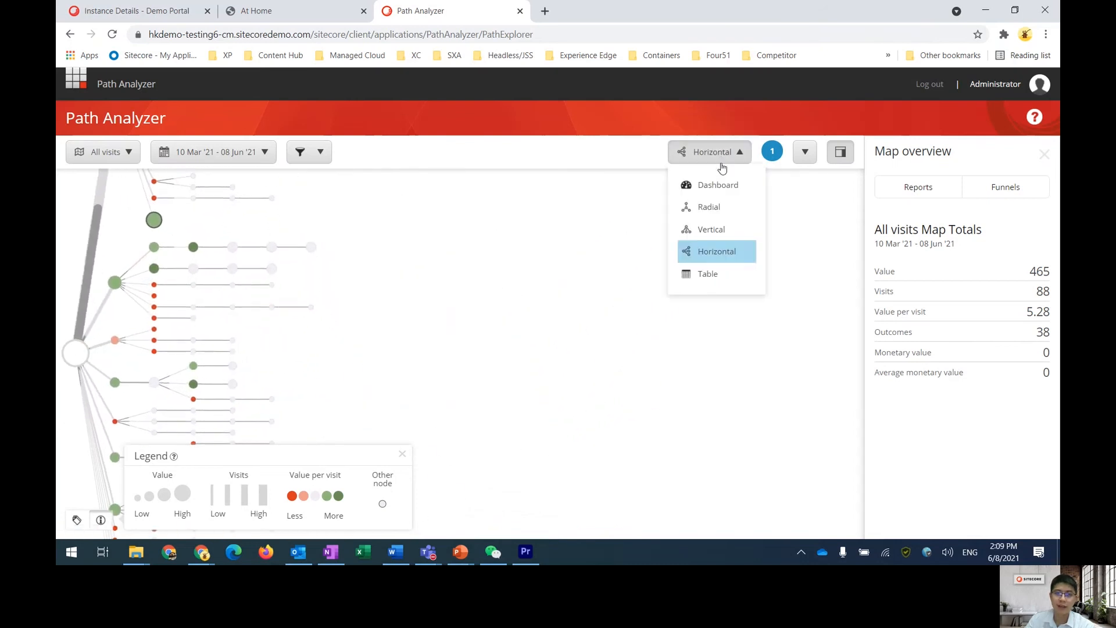
pyautogui.click(720, 275)
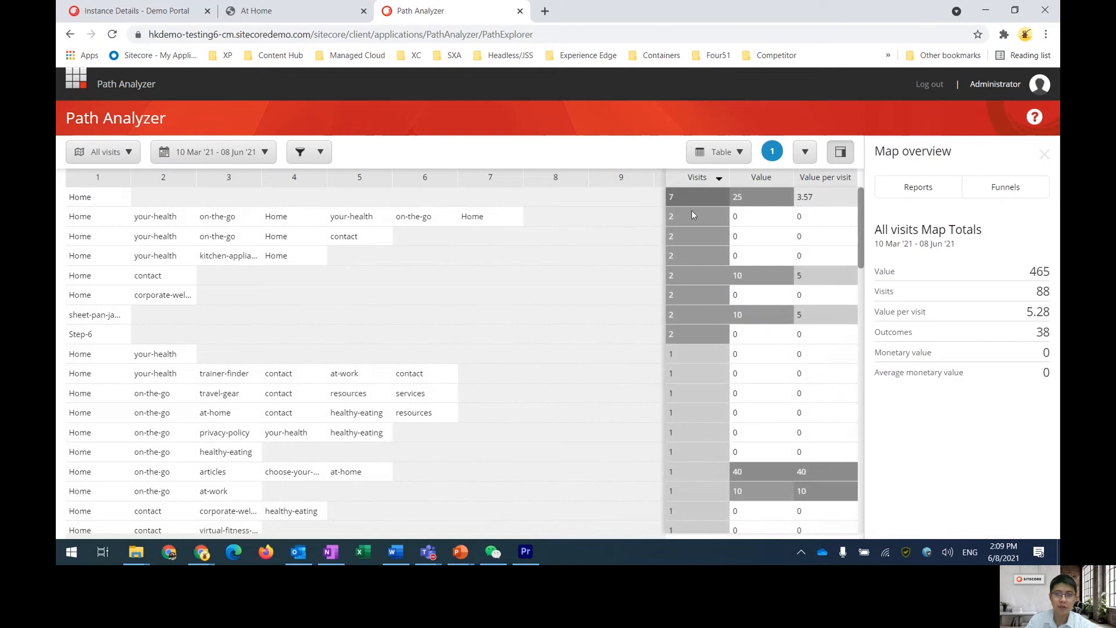
# Switch the map view back to Radial
pyautogui.click(720, 153)
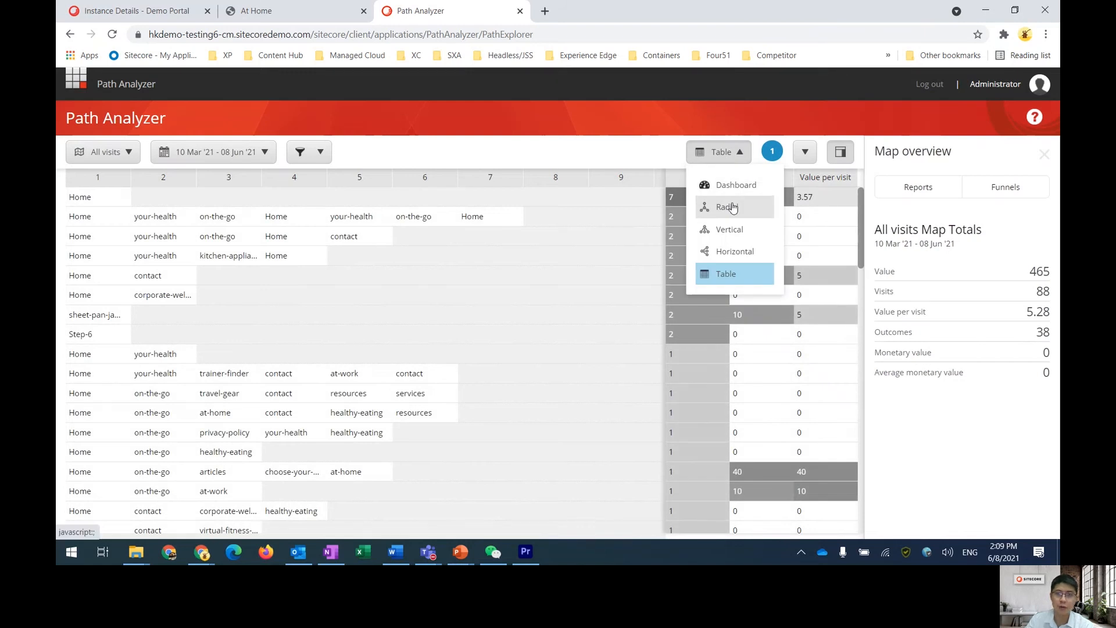
pyautogui.click(734, 207)
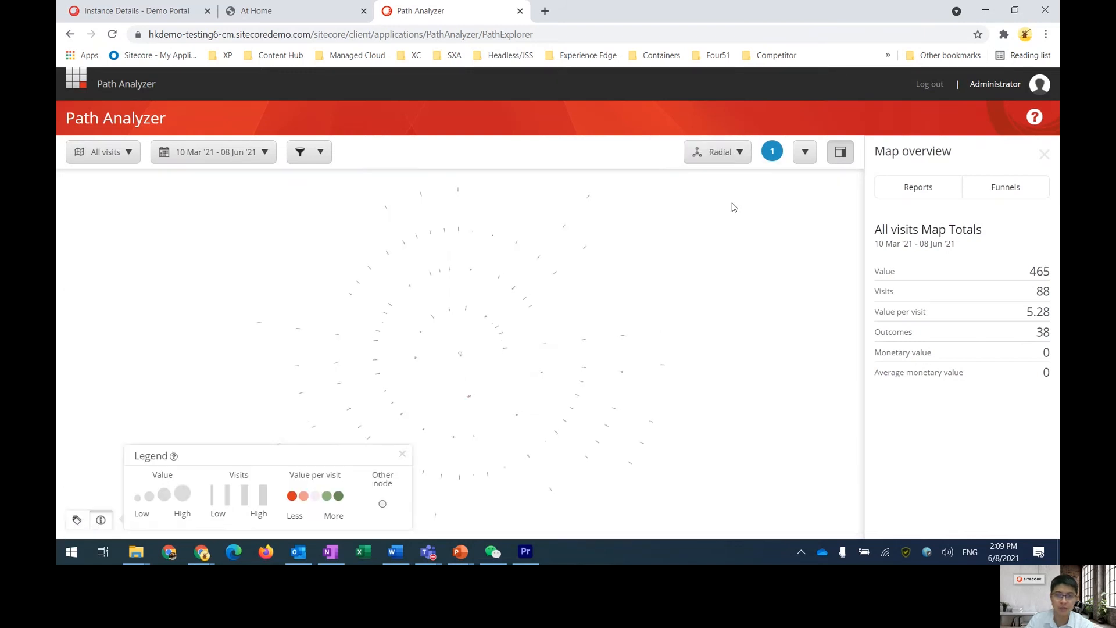
# Export the map data as a CSV download and close the opened spreadsheet
pyautogui.click(806, 152)
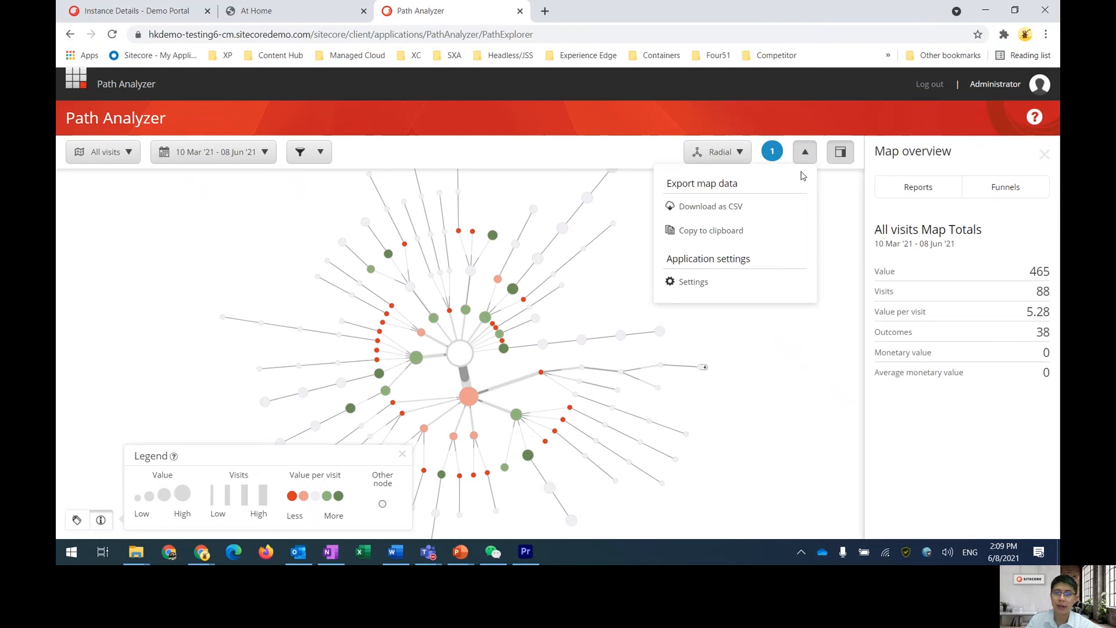
pyautogui.click(773, 211)
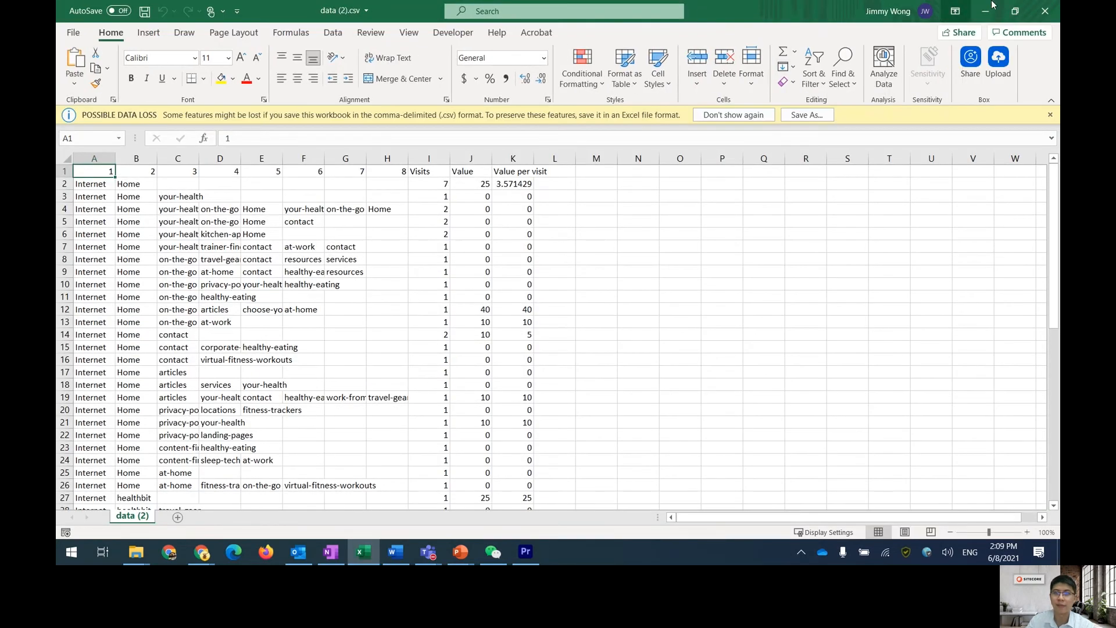
pyautogui.click(1044, 11)
pyautogui.click(1044, 11)
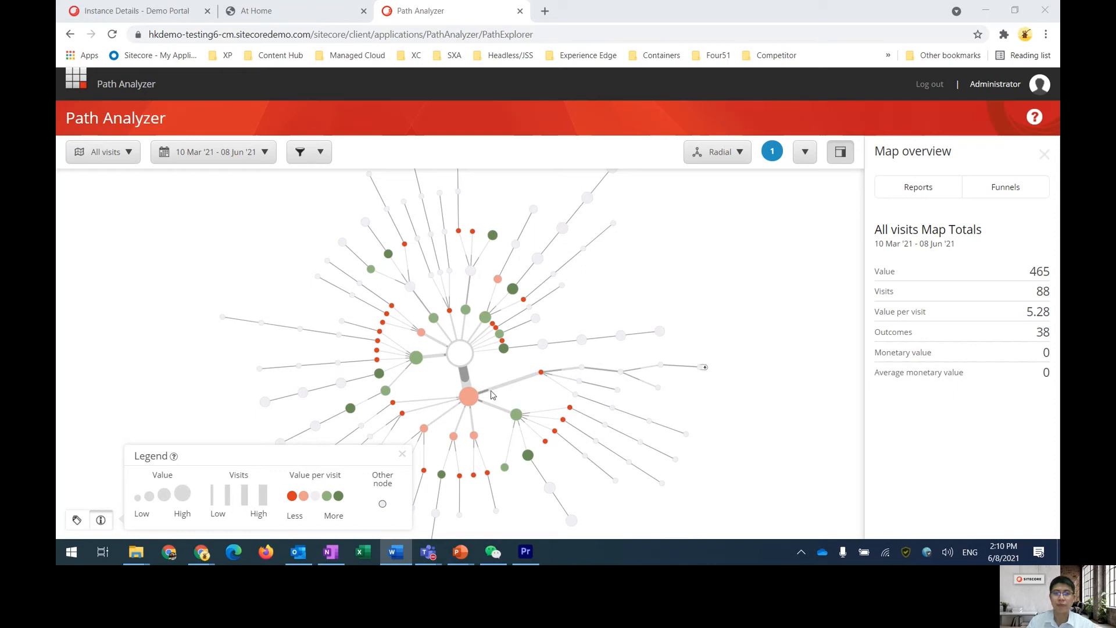
# Inspect nodes on the radial map and pan it into view
pyautogui.click(469, 398)
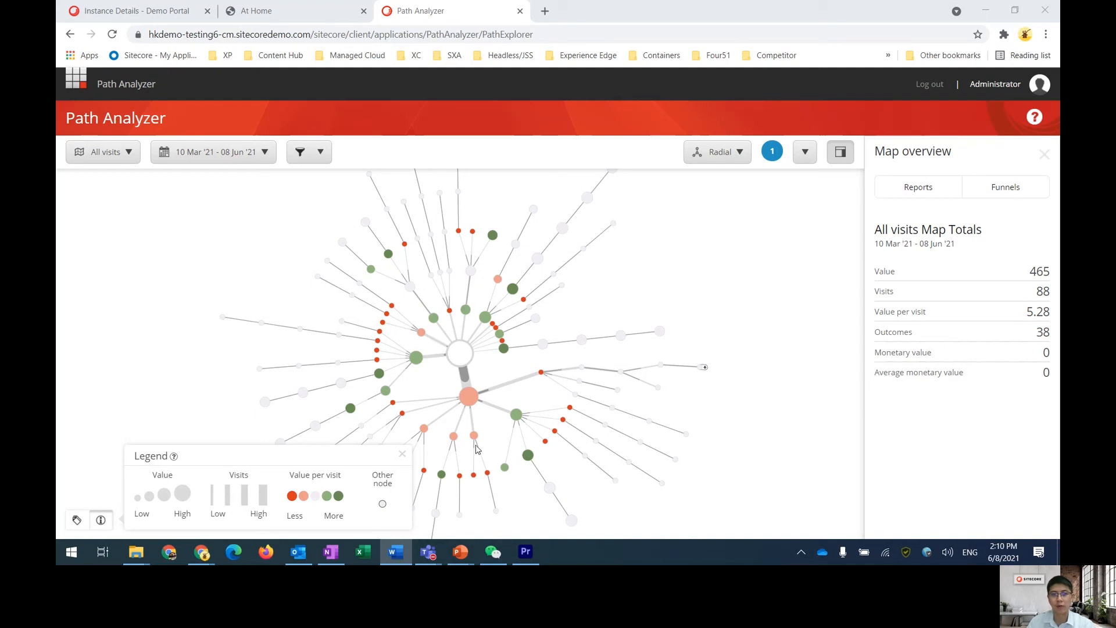
pyautogui.click(441, 474)
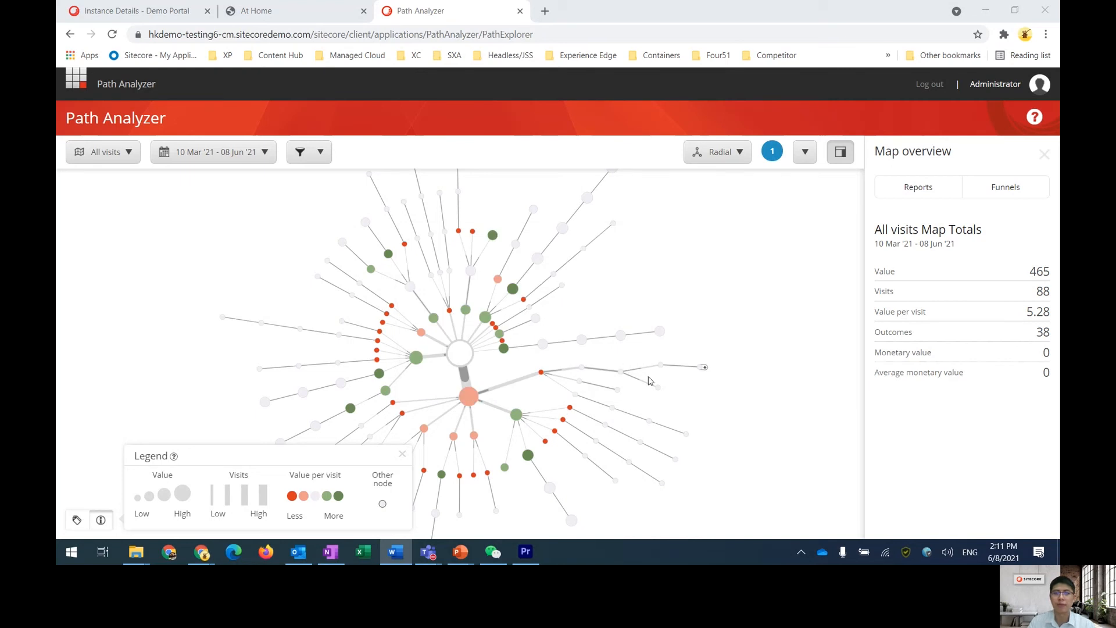
pyautogui.moveTo(655, 414); pyautogui.dragTo(697, 346)
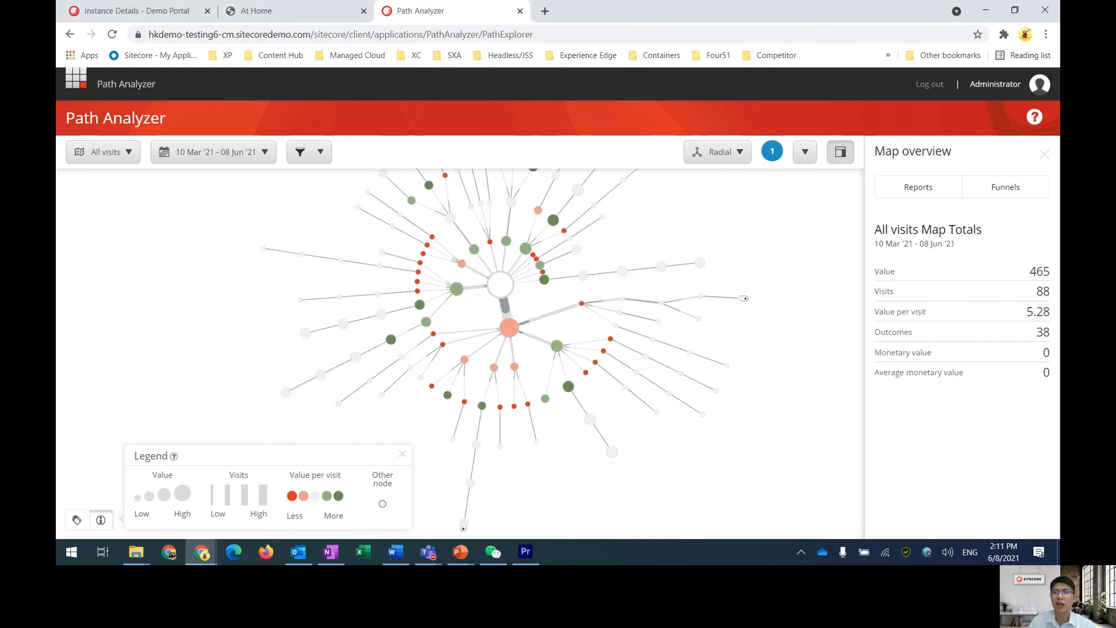
# Switch to the presentation slides
pyautogui.hotkey('alt', 'Tab')
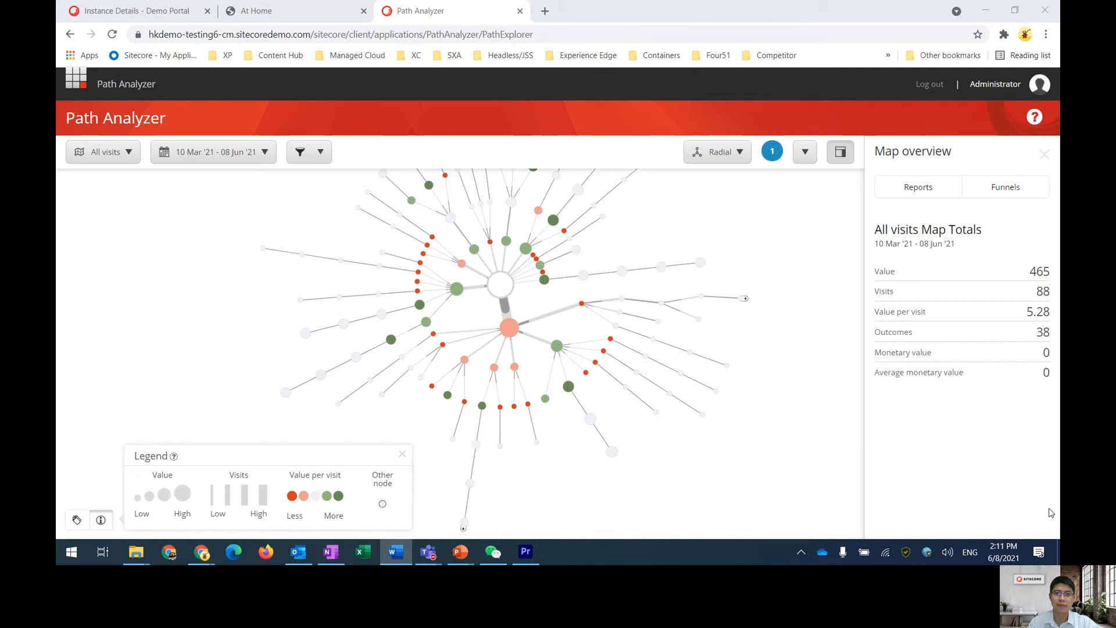
pyautogui.hotkey('alt', 'Tab')
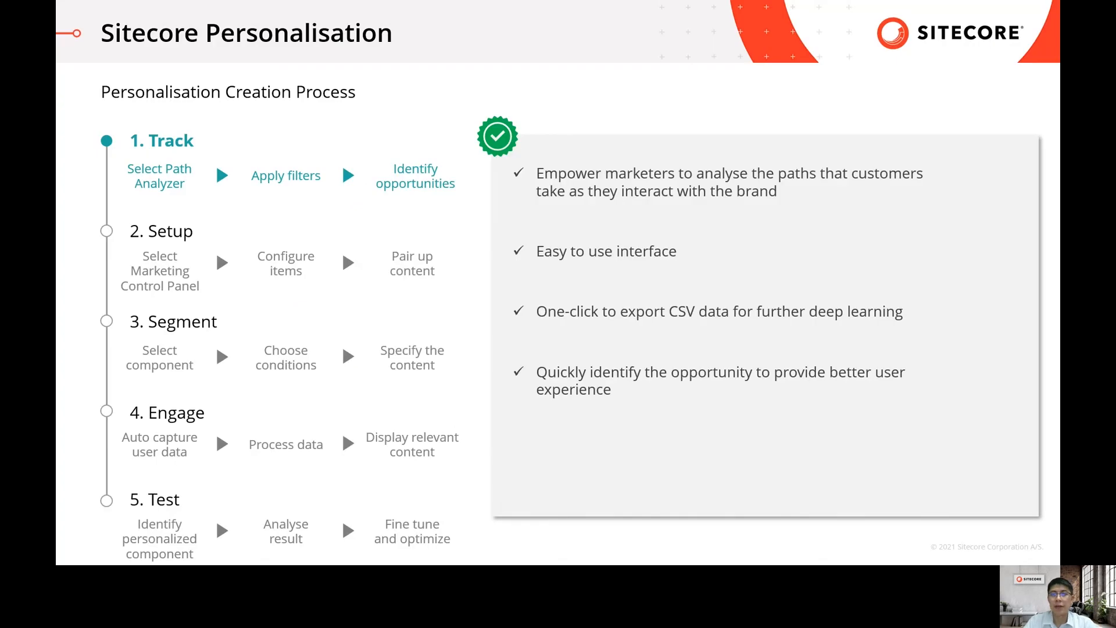
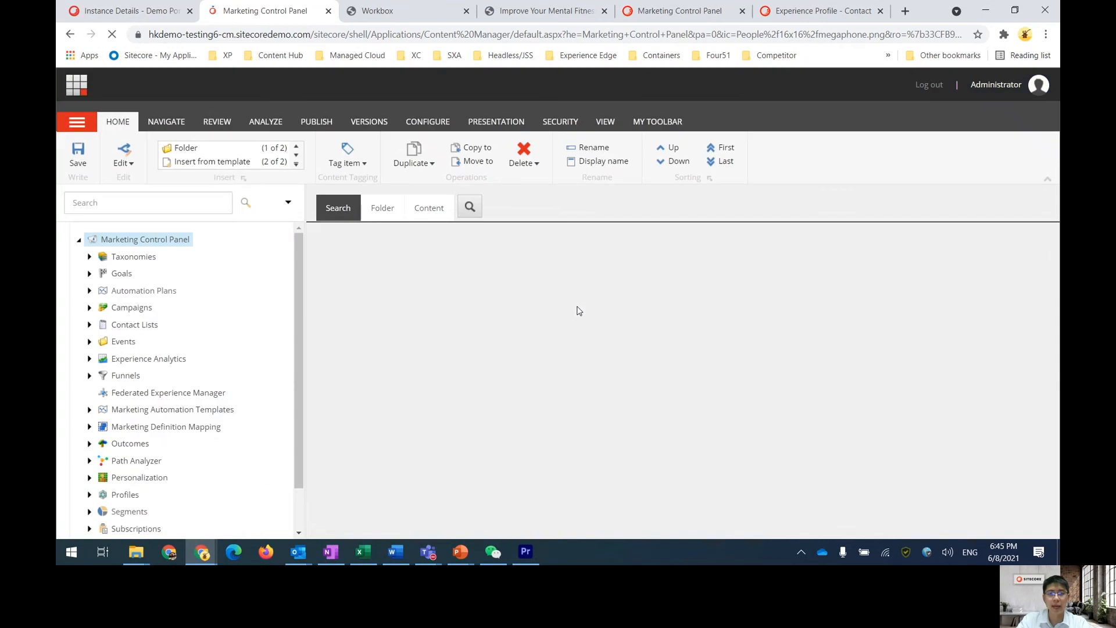
# Create a new profile named Website profile inside the LighthouseLifestyle folder under Profiles
pyautogui.scroll(-1, 118, 347)
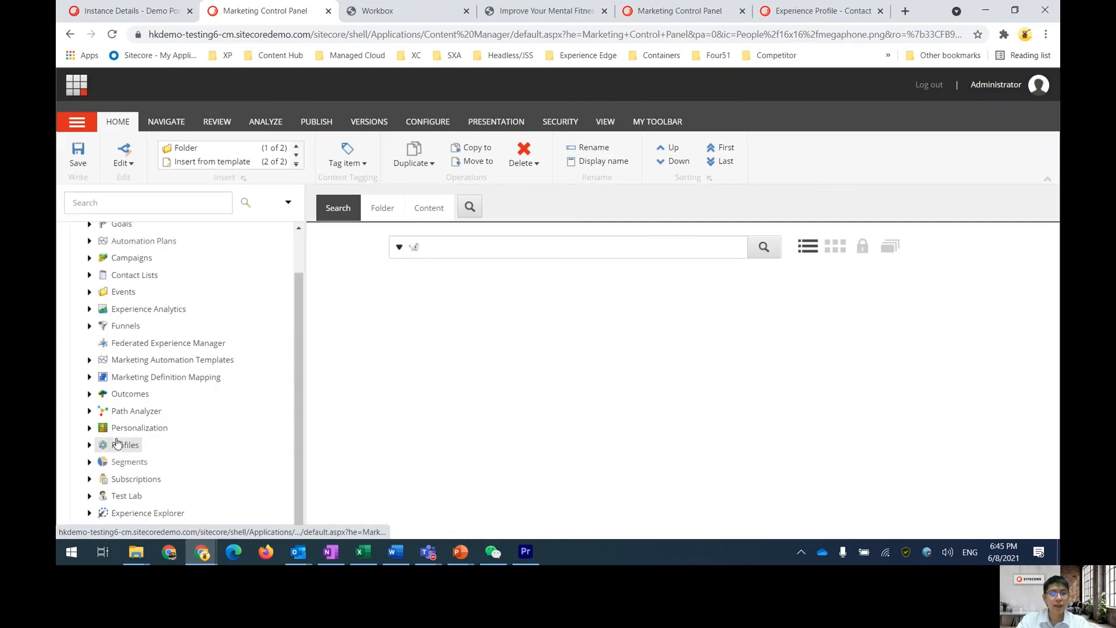
pyautogui.click(89, 444)
pyautogui.scroll(-1, 91, 453)
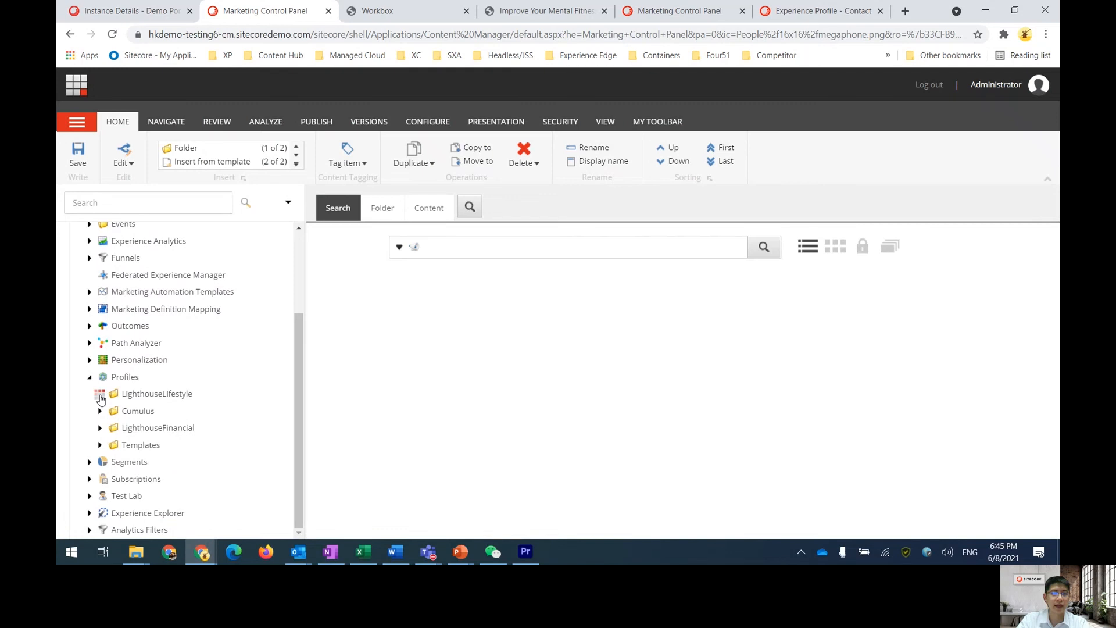
pyautogui.scroll(-2, 178, 361)
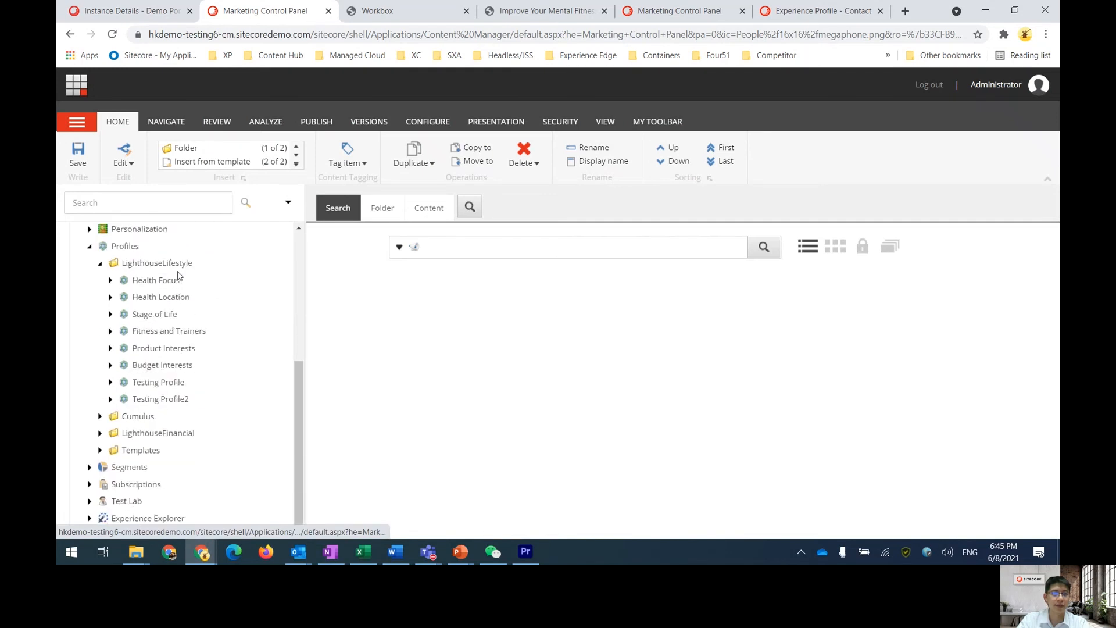
pyautogui.rightClick(177, 269)
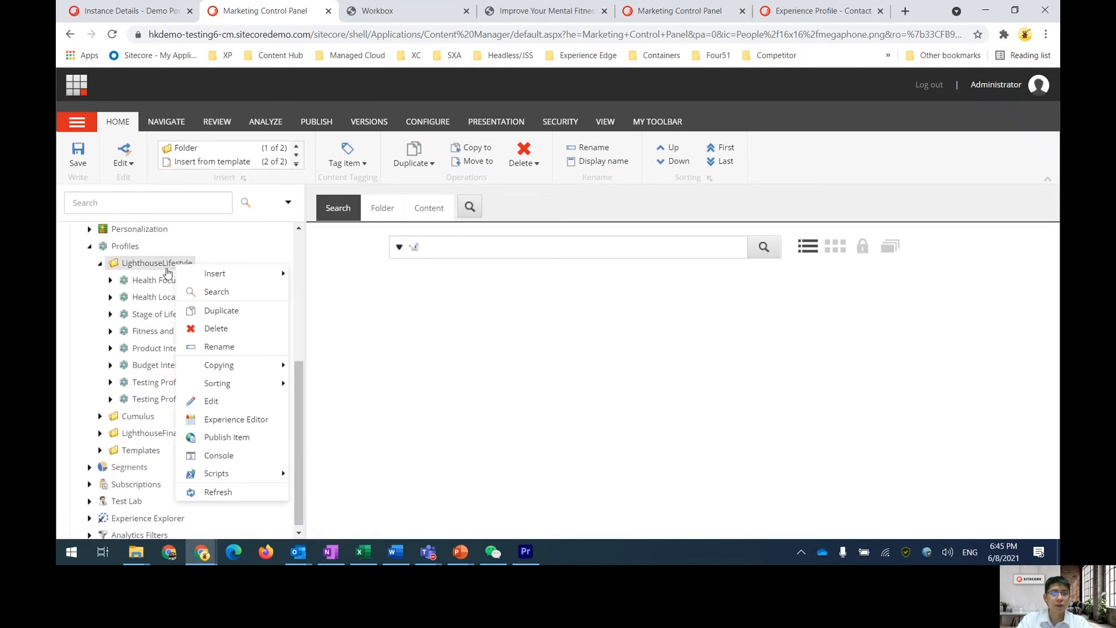
pyautogui.moveTo(219, 273)
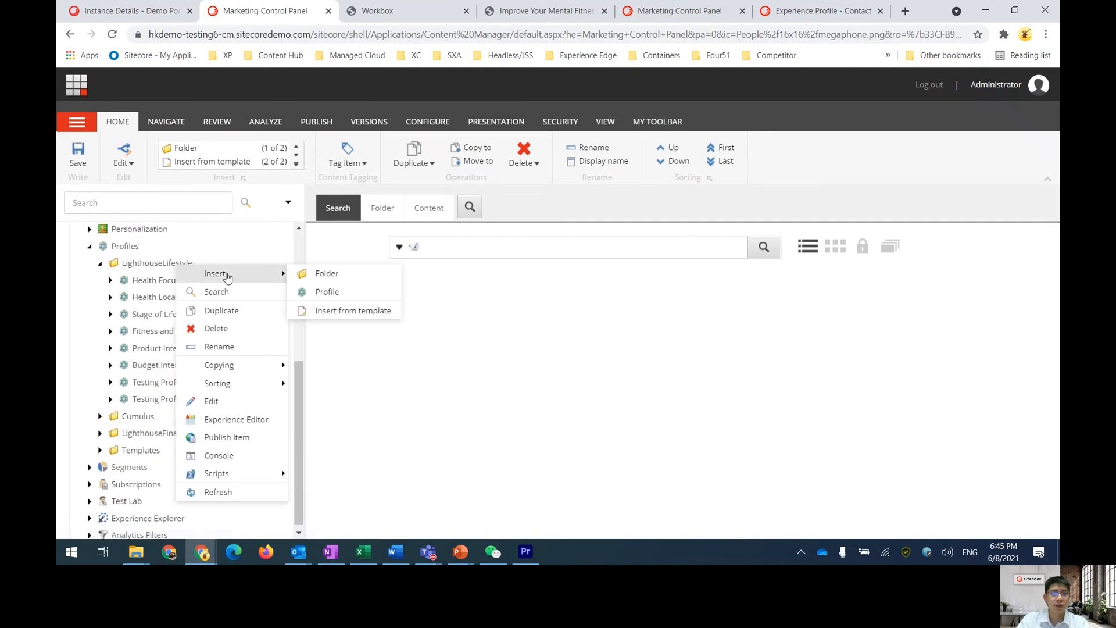
pyautogui.click(333, 292)
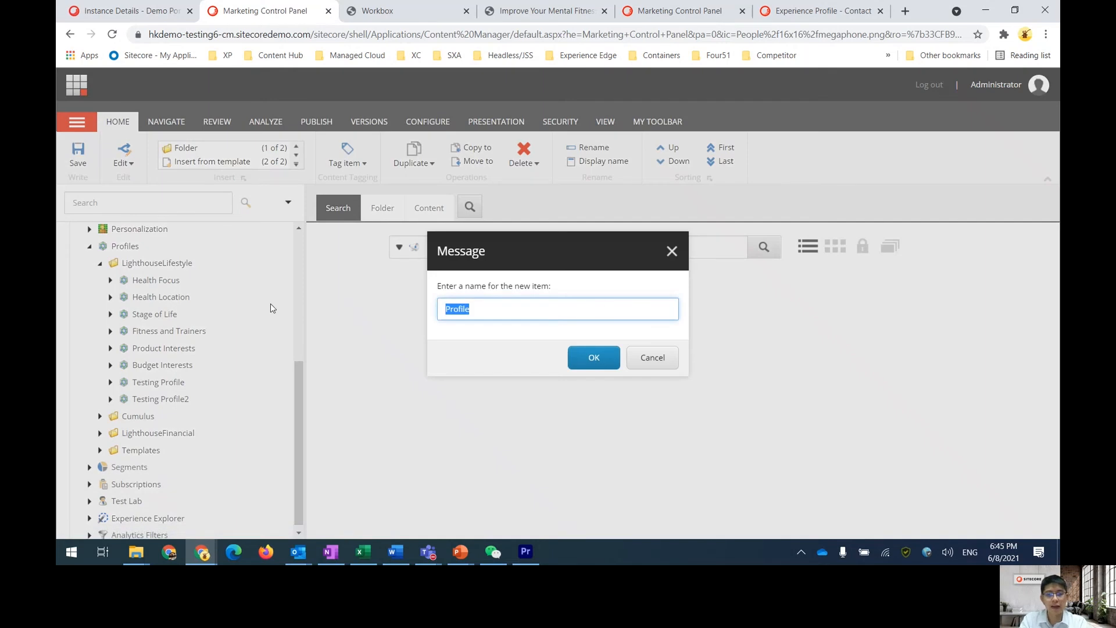
pyautogui.write('Website profi')
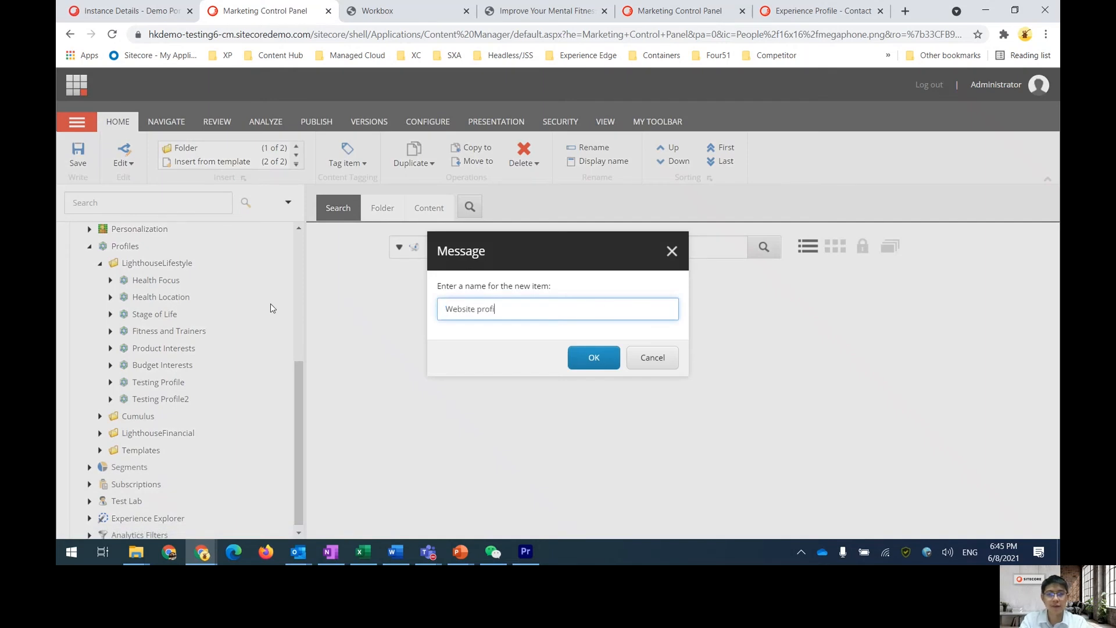
pyautogui.write('le')
pyautogui.click(593, 363)
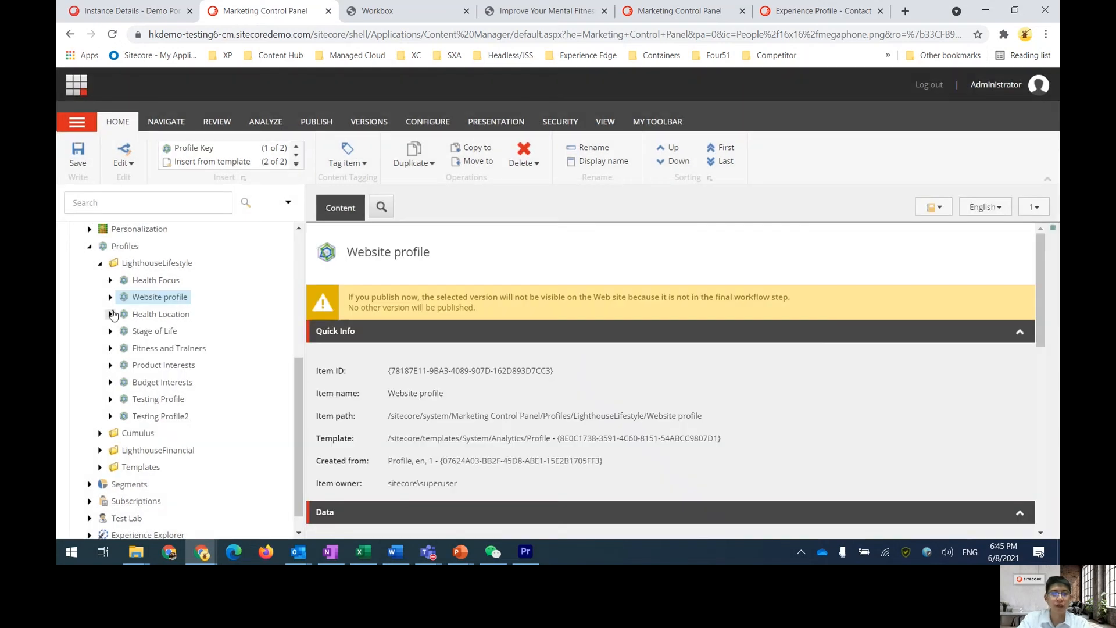
# Add a profile key named Fitness under the Website profile
pyautogui.click(110, 297)
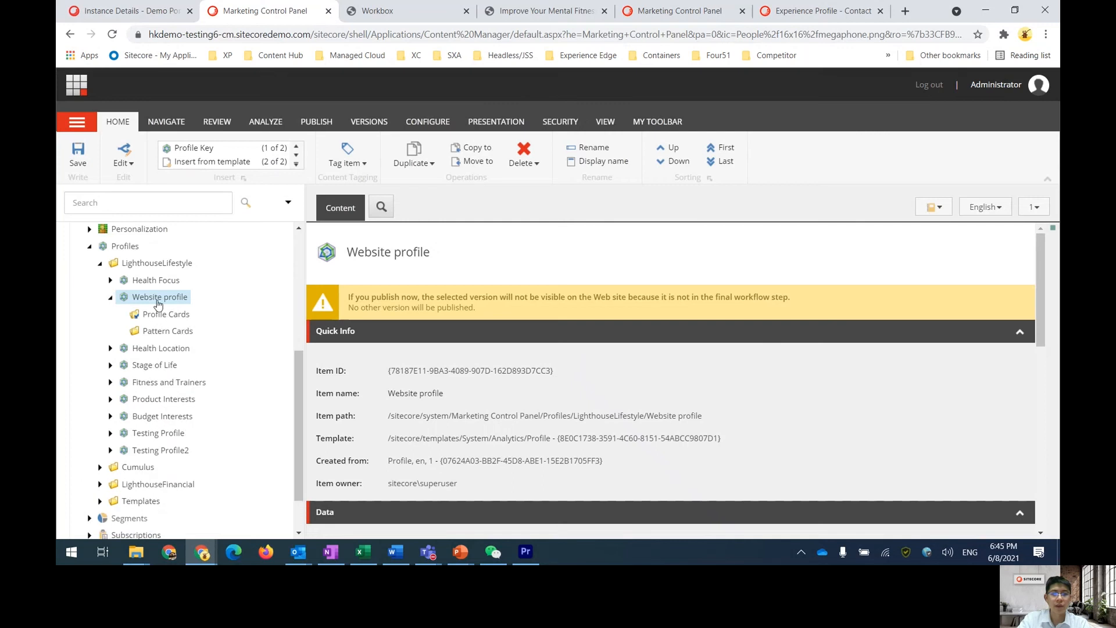
pyautogui.rightClick(160, 300)
pyautogui.moveTo(262, 306)
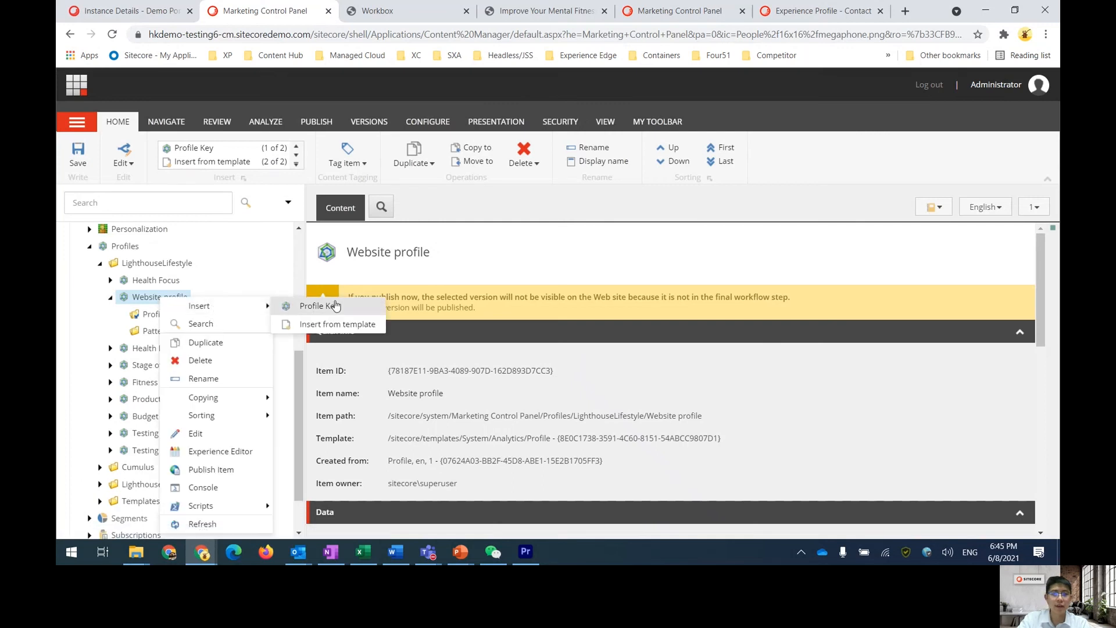
pyautogui.click(333, 306)
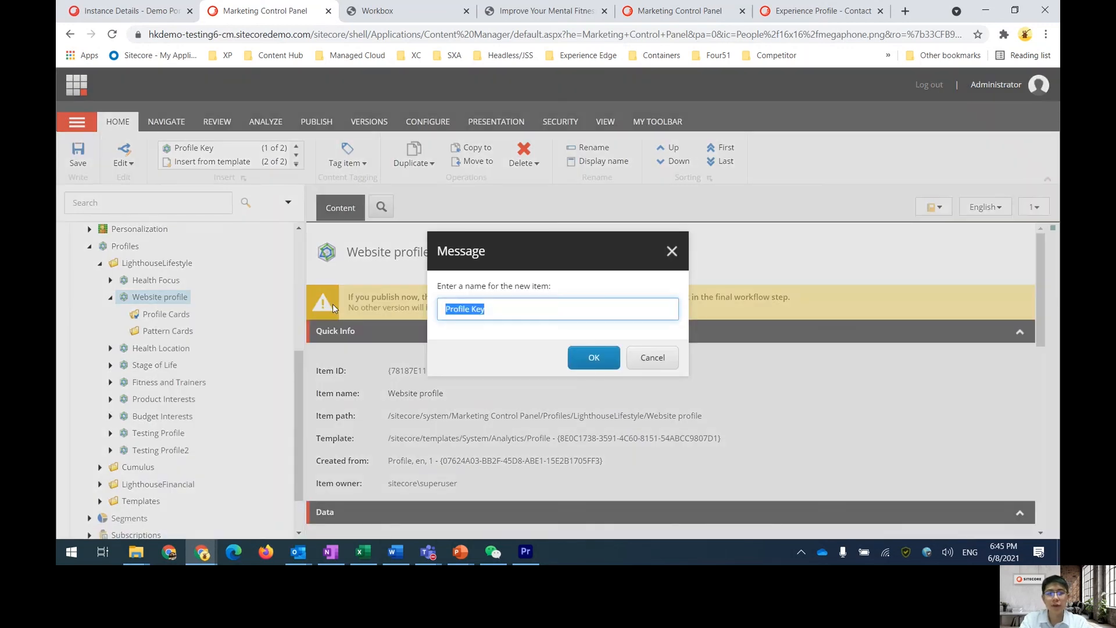
pyautogui.write('Fitness')
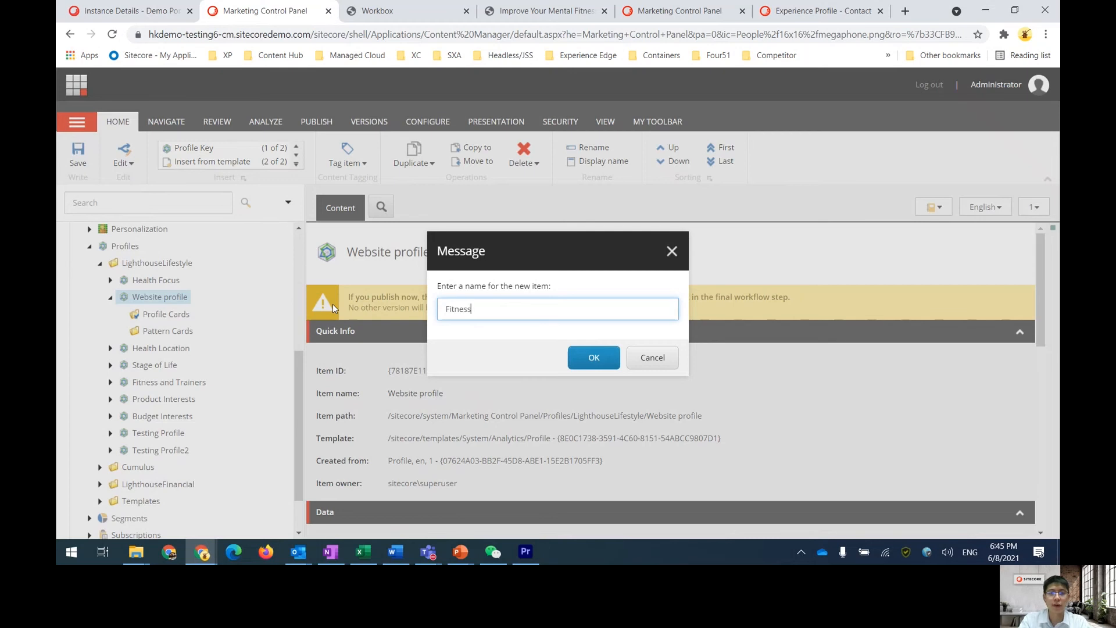
pyautogui.click(591, 358)
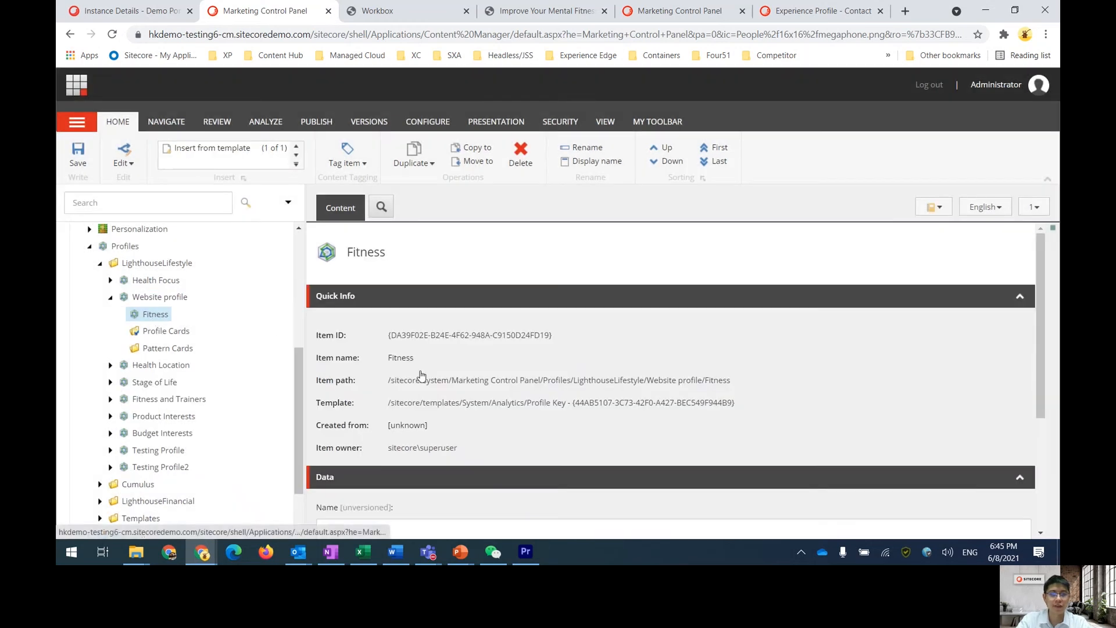
# Set the Fitness profile key's Max Value to 10 and save the item
pyautogui.scroll(-3, 419, 376)
pyautogui.click(359, 452)
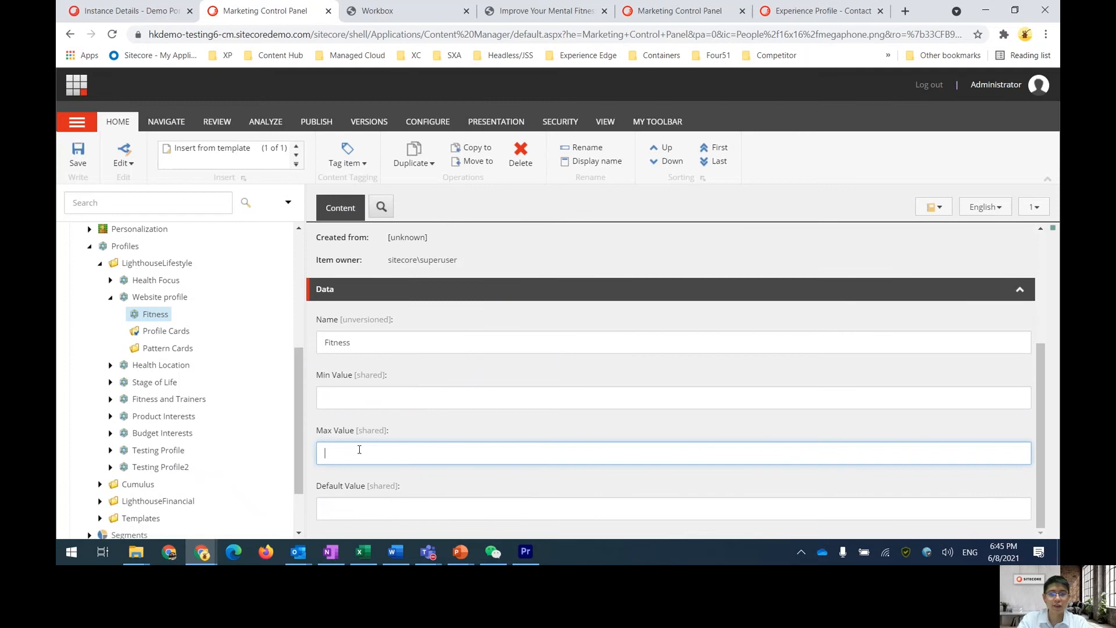
pyautogui.write('10')
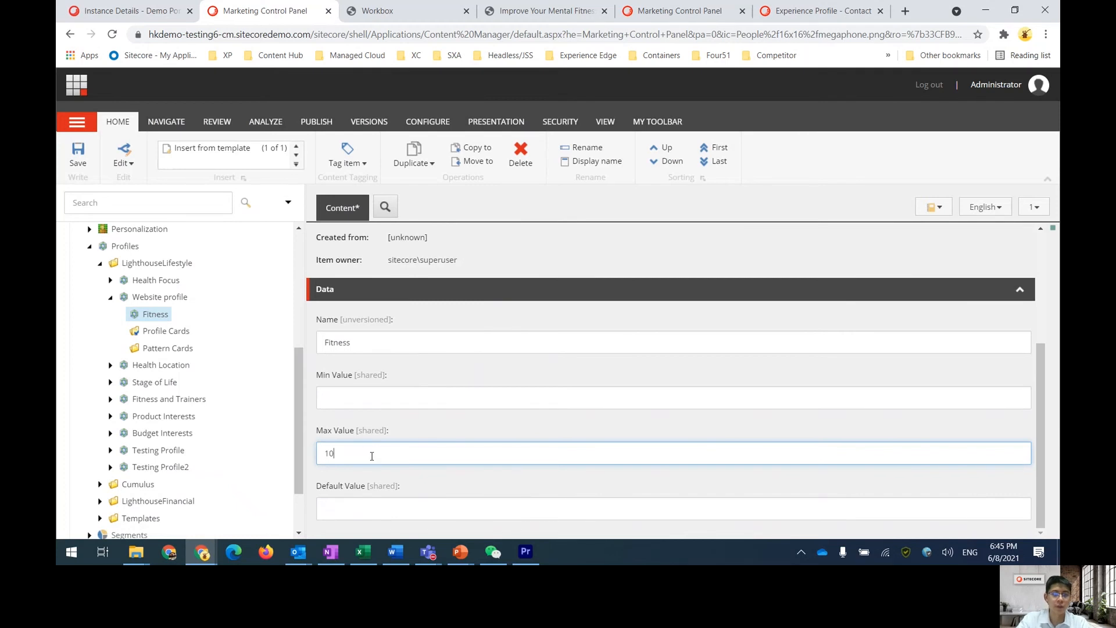
pyautogui.click(76, 156)
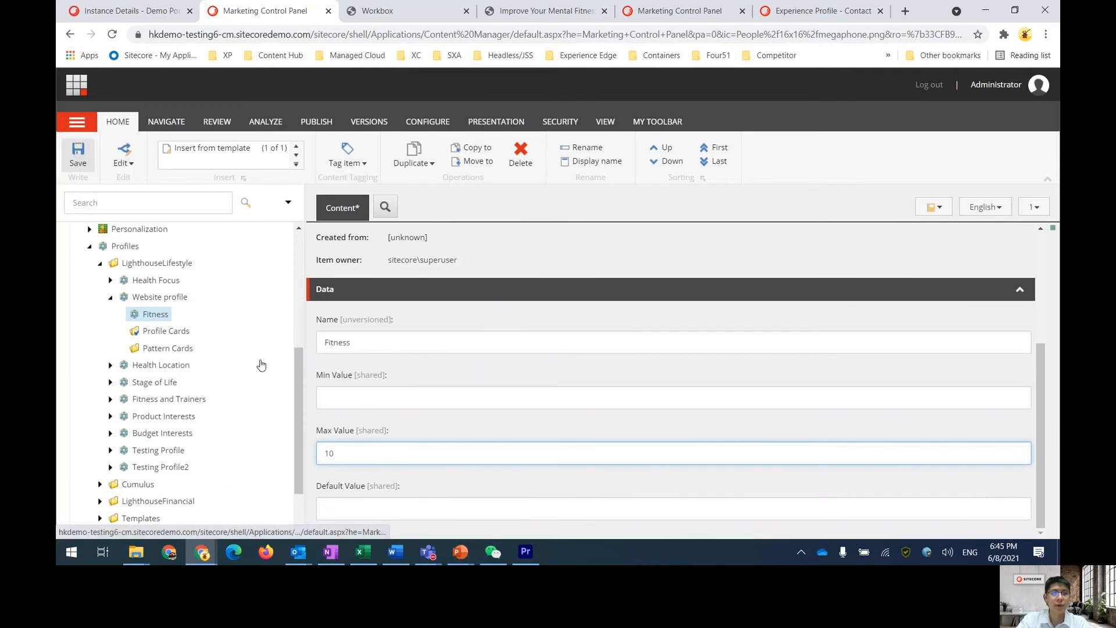
# Add another profile key named Home under the Website profile
pyautogui.rightClick(160, 299)
pyautogui.moveTo(217, 308)
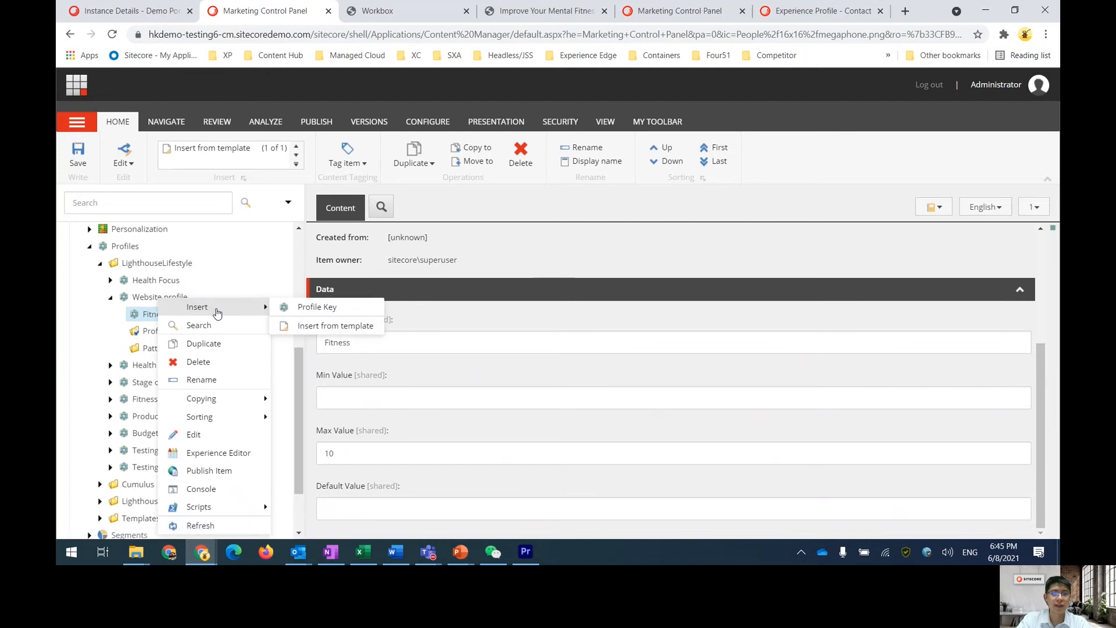
pyautogui.click(322, 306)
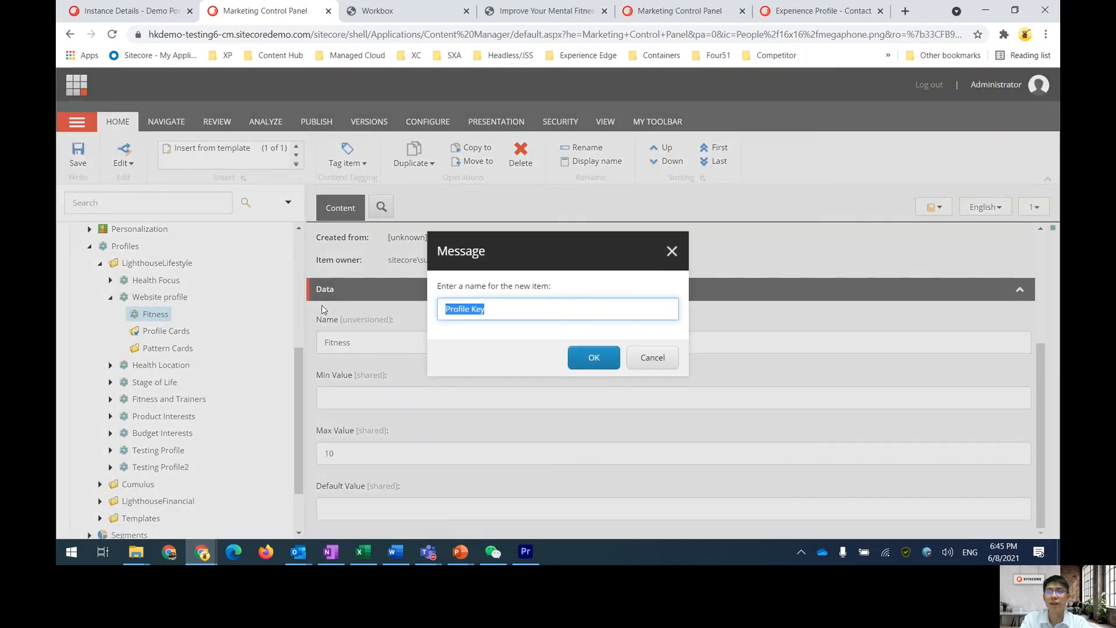
pyautogui.write('Home')
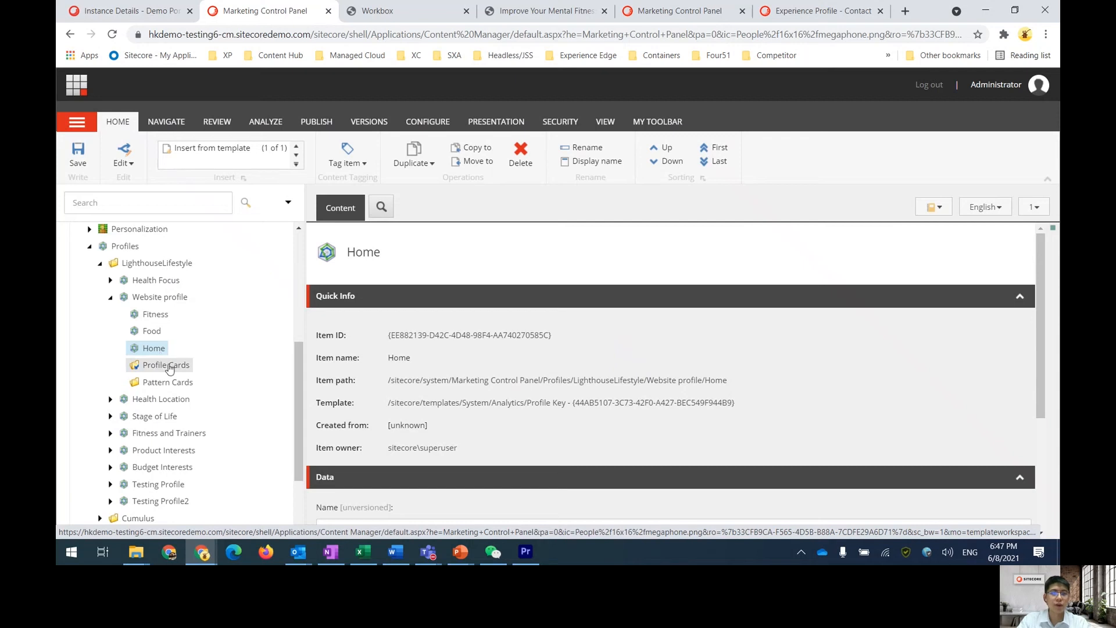
# Insert a profile card named Fitness lover into the Website profile's Profile Cards folder
pyautogui.click(169, 367)
pyautogui.rightClick(169, 367)
pyautogui.moveTo(238, 314)
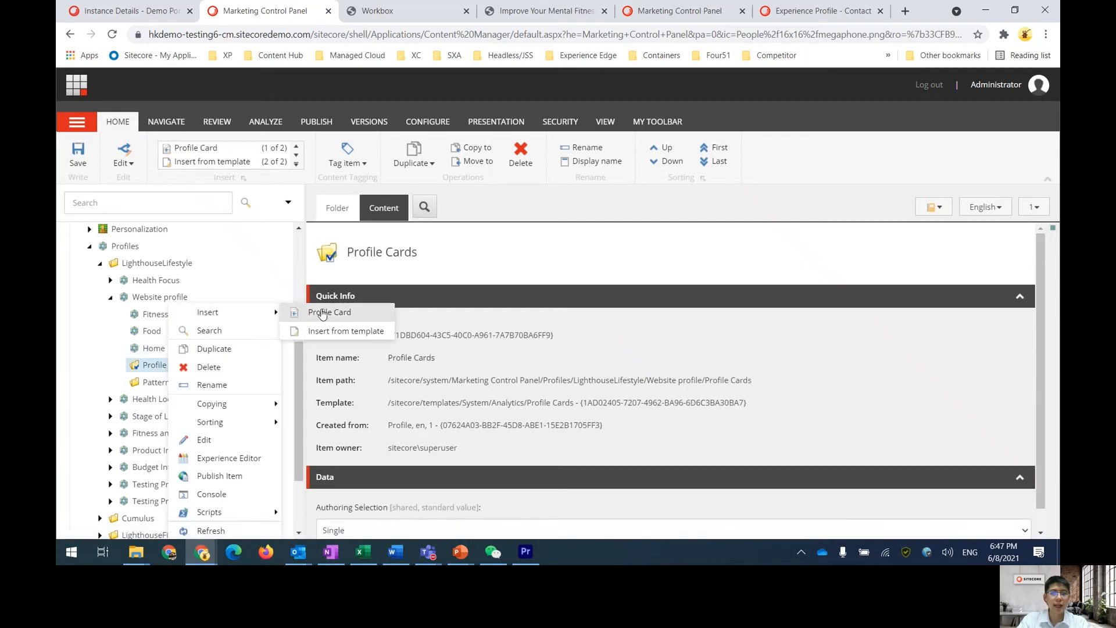
pyautogui.click(325, 313)
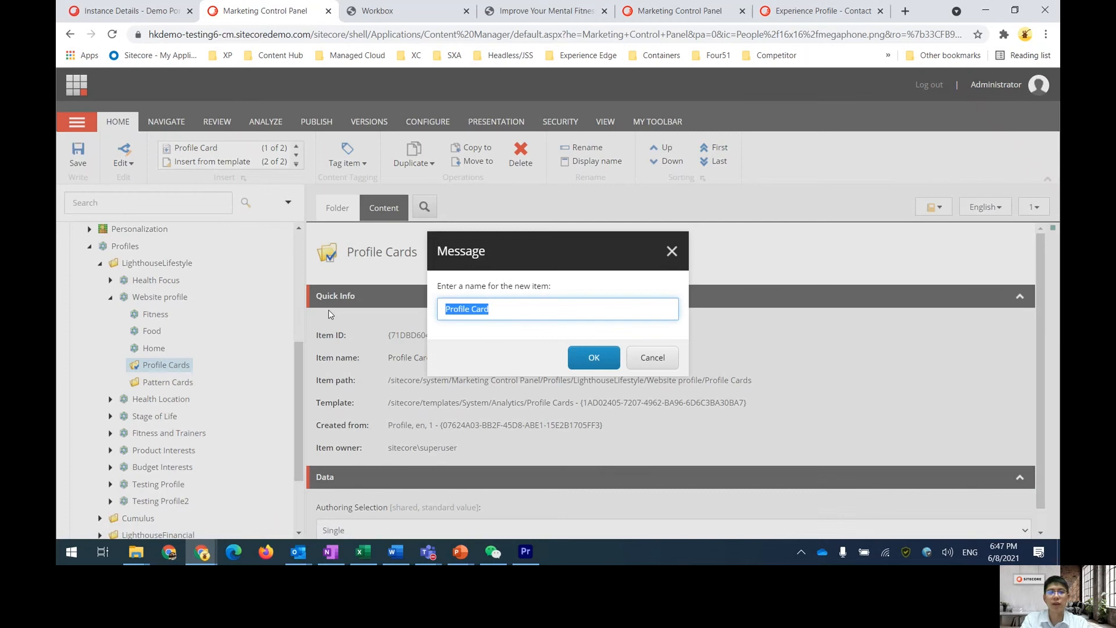
pyautogui.write('Fitne')
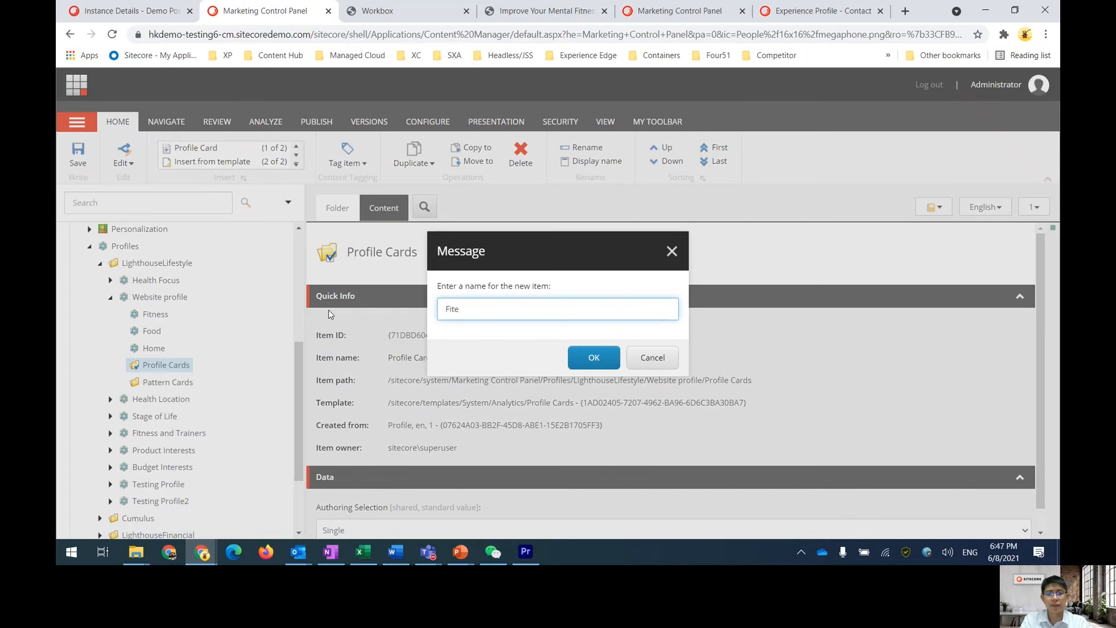
pyautogui.write('ss lover')
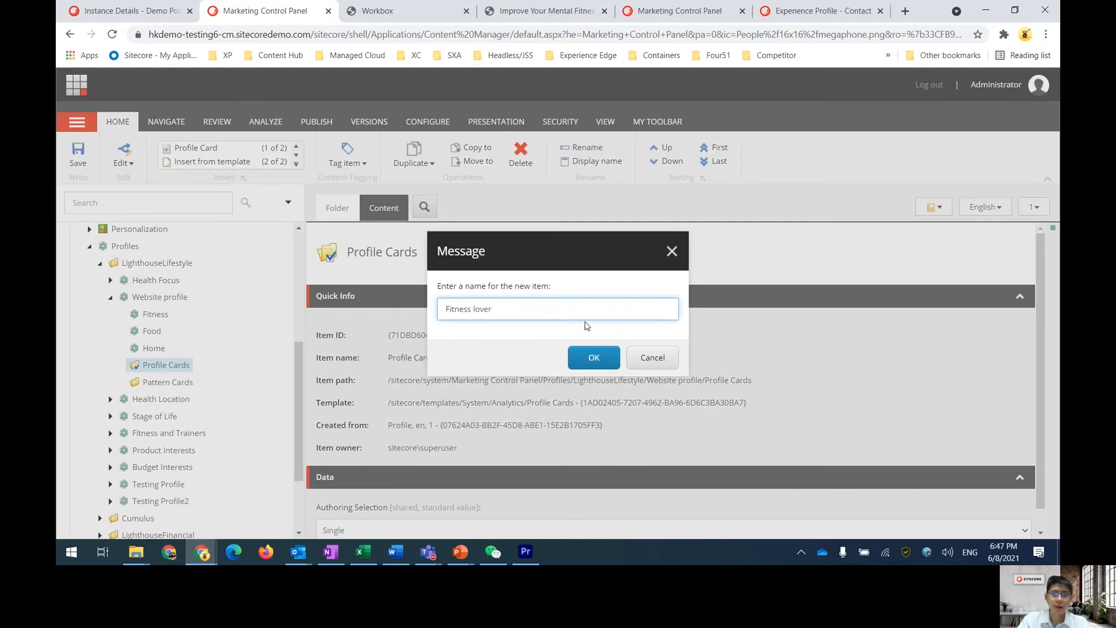
pyautogui.click(591, 358)
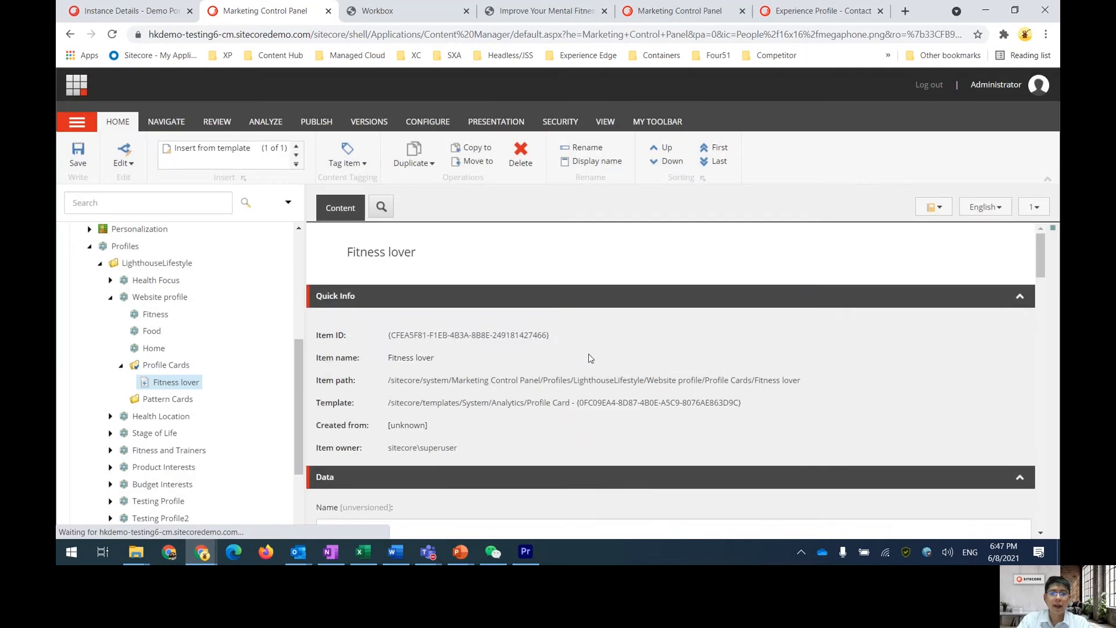
# Set the Fitness lover card's image to Health-Trainer, found by searching the media library for fitness
pyautogui.scroll(-5, 584, 355)
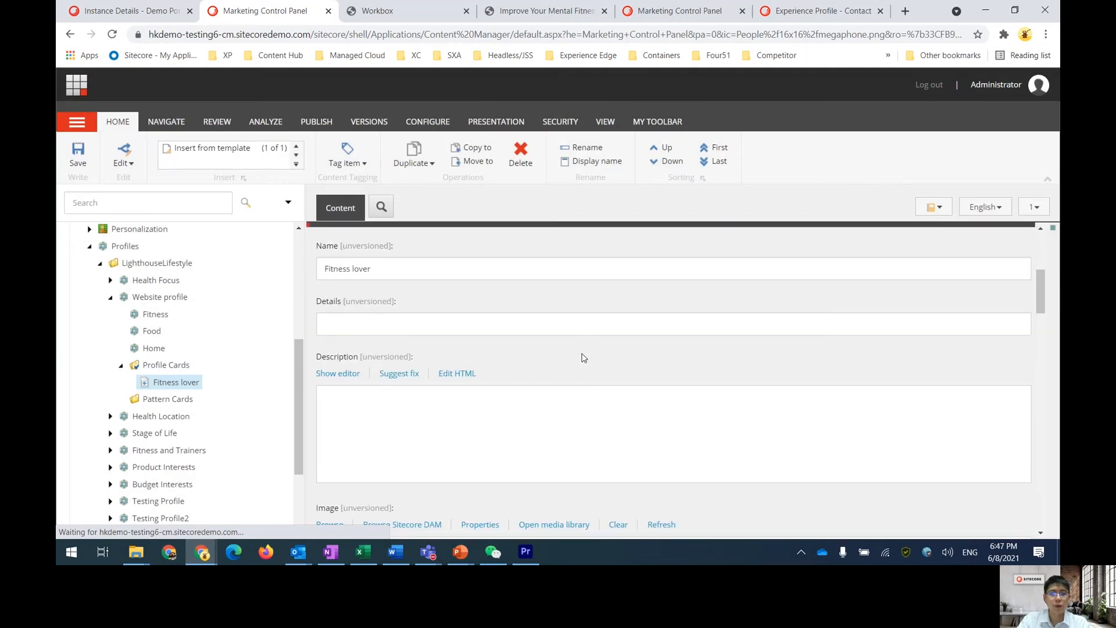
pyautogui.scroll(-3, 584, 358)
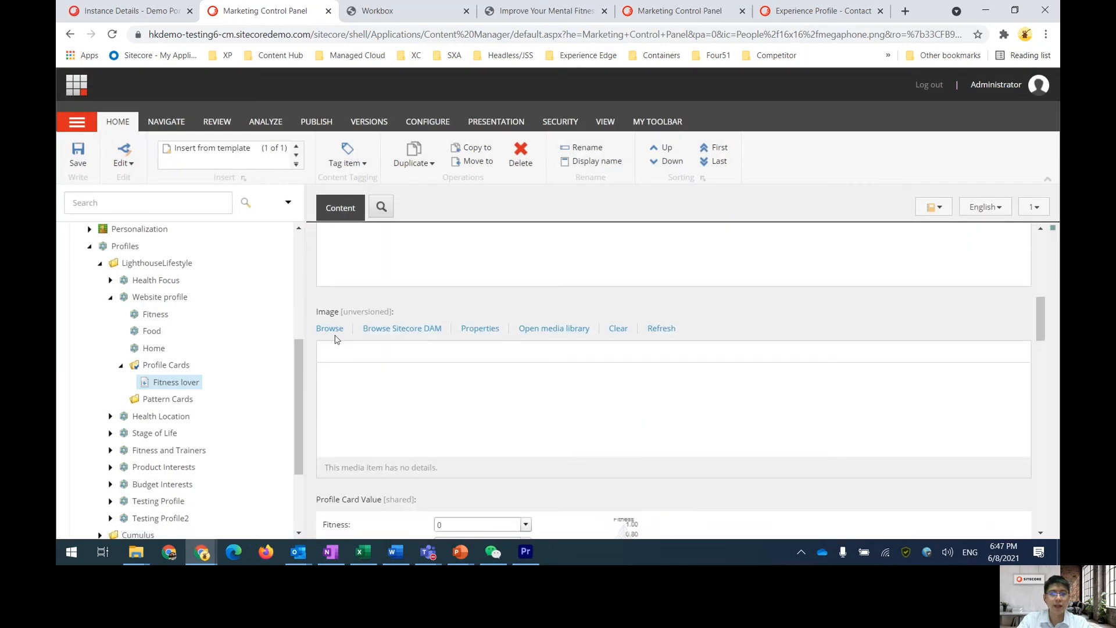
pyautogui.click(331, 332)
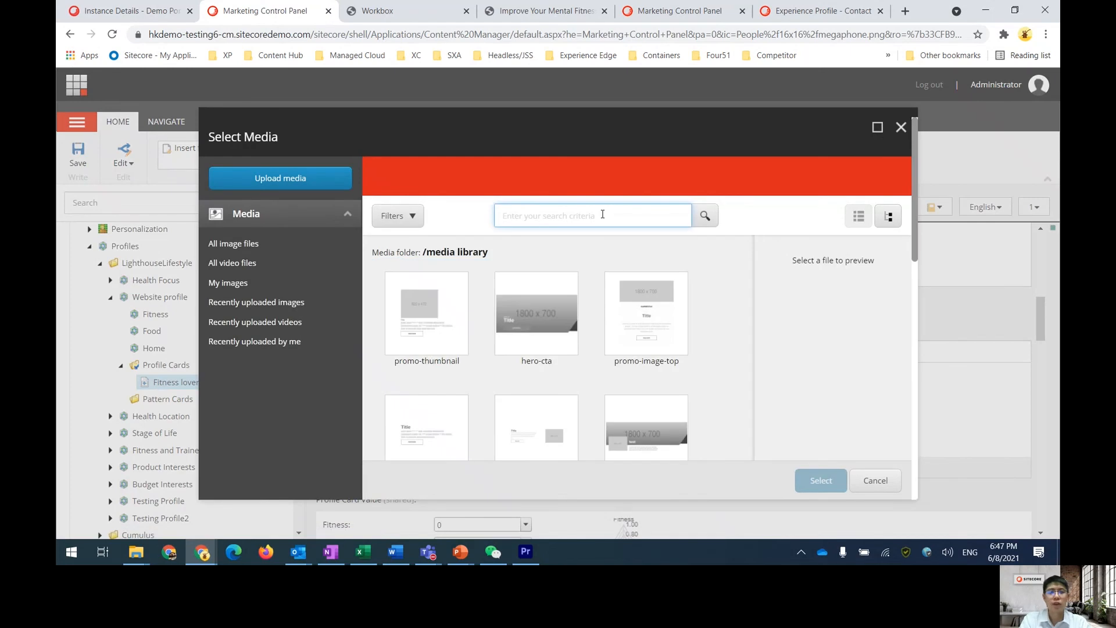
pyautogui.click(602, 215)
pyautogui.write('fitness')
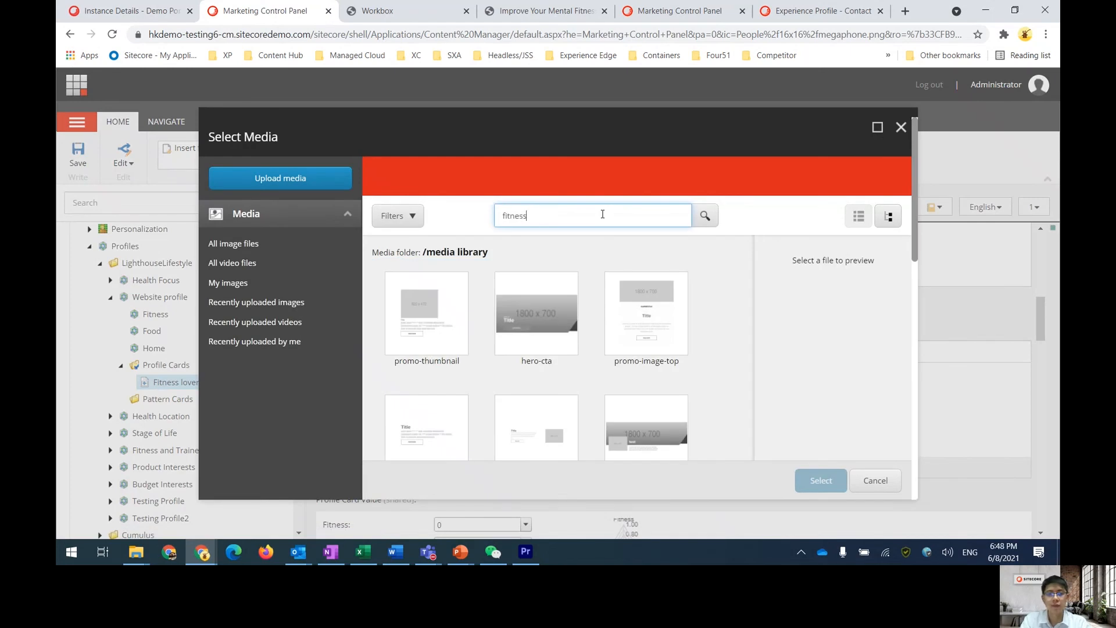
pyautogui.press('Return')
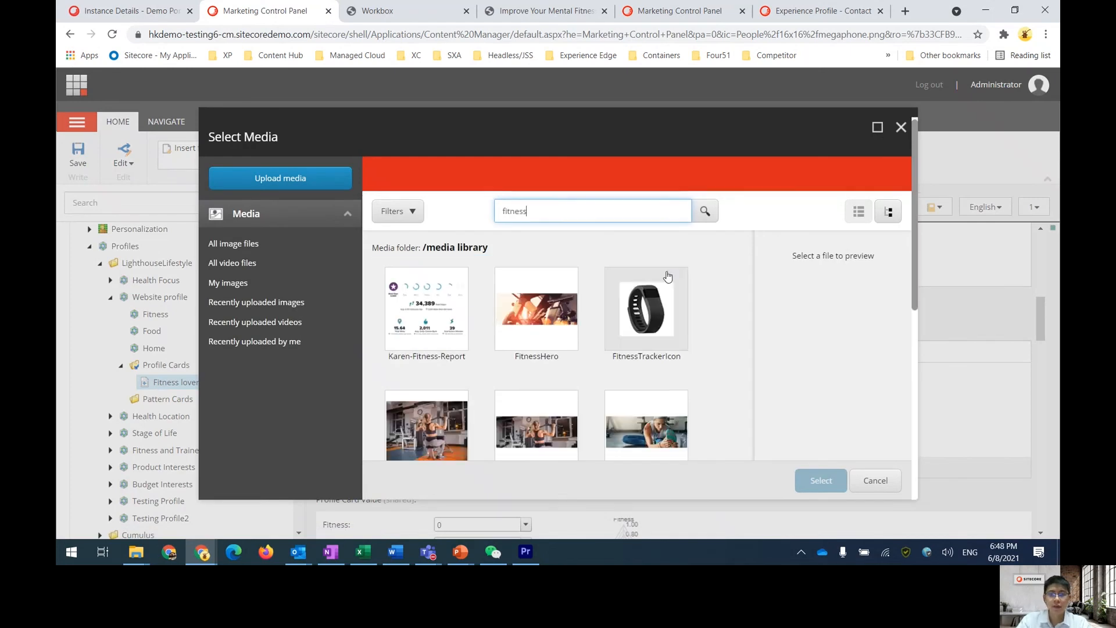
pyautogui.scroll(-2, 669, 279)
pyautogui.scroll(-3, 703, 317)
pyautogui.click(536, 297)
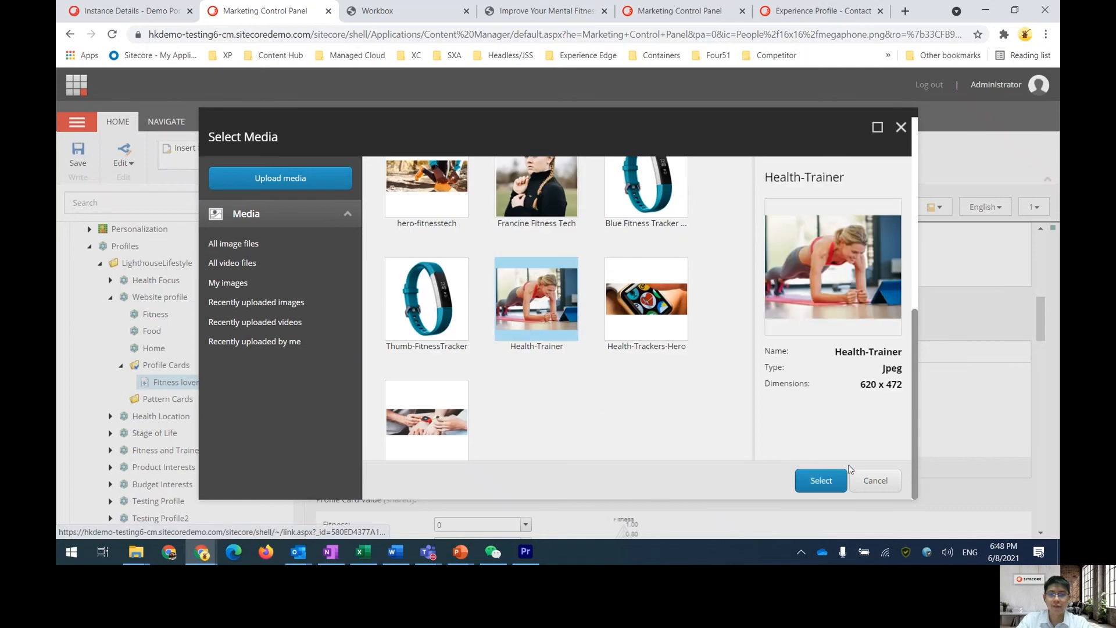
pyautogui.click(821, 481)
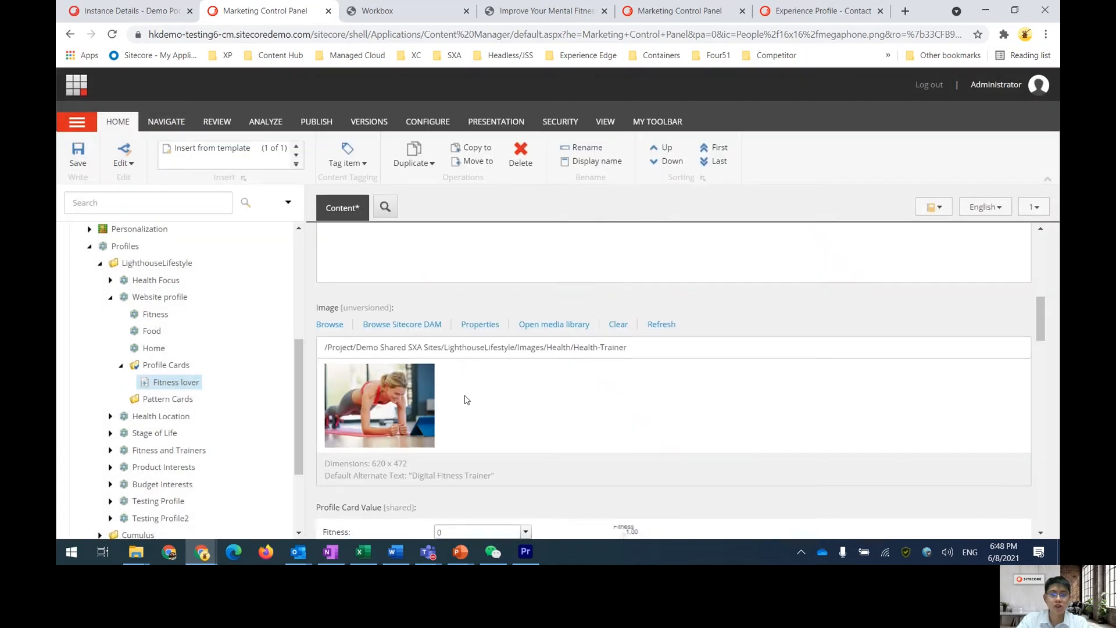
# Set the Fitness lover card's Fitness profile value to 10
pyautogui.scroll(-3, 465, 400)
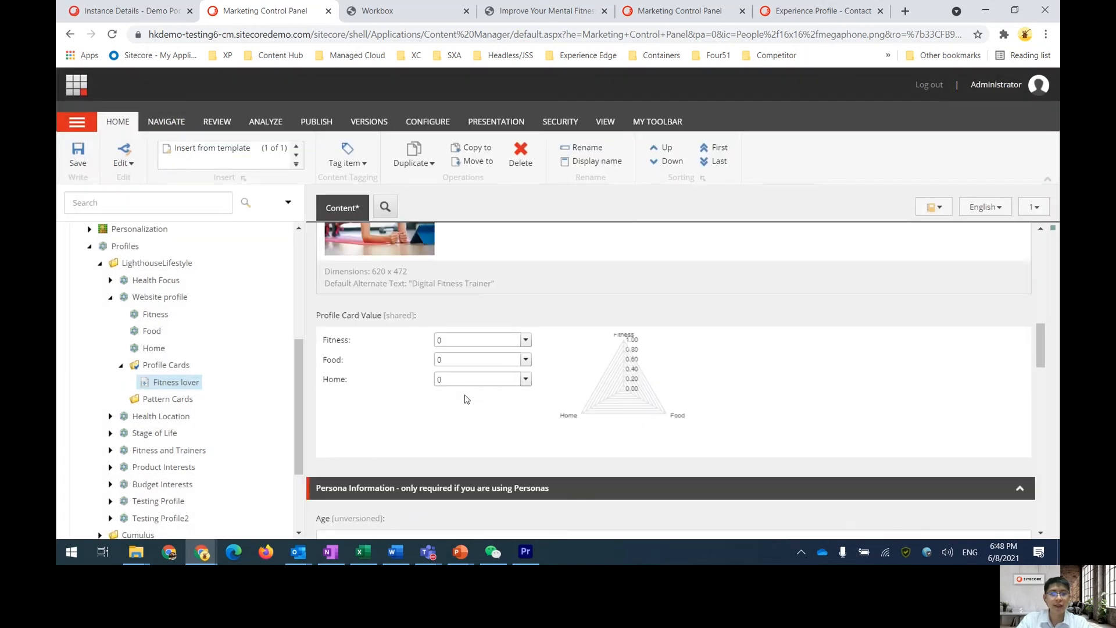
pyautogui.click(525, 340)
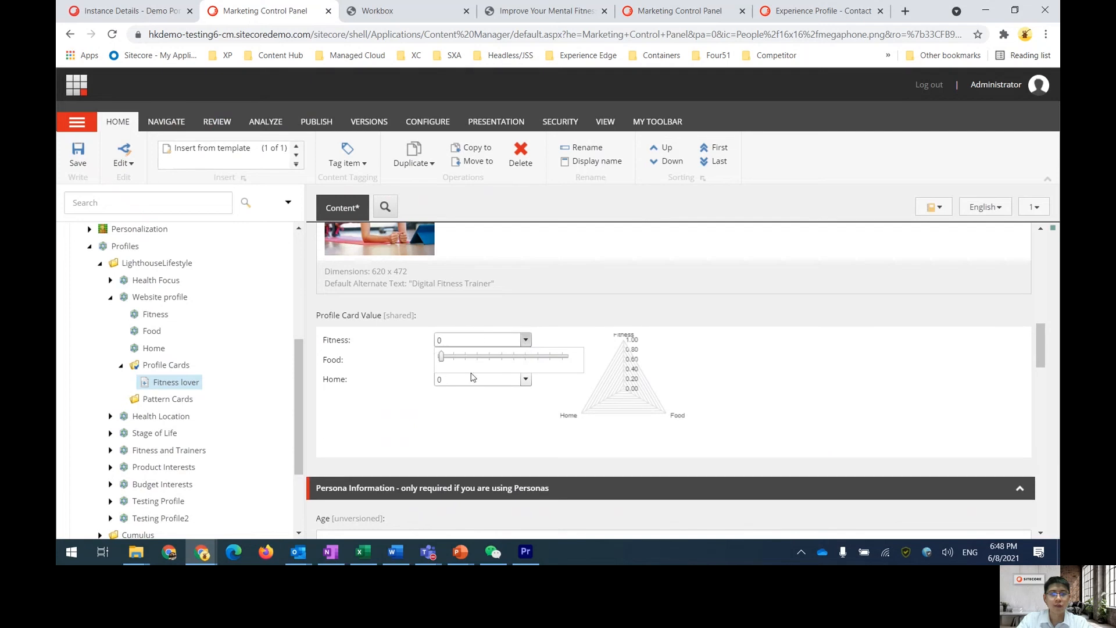
pyautogui.moveTo(441, 356); pyautogui.dragTo(567, 362)
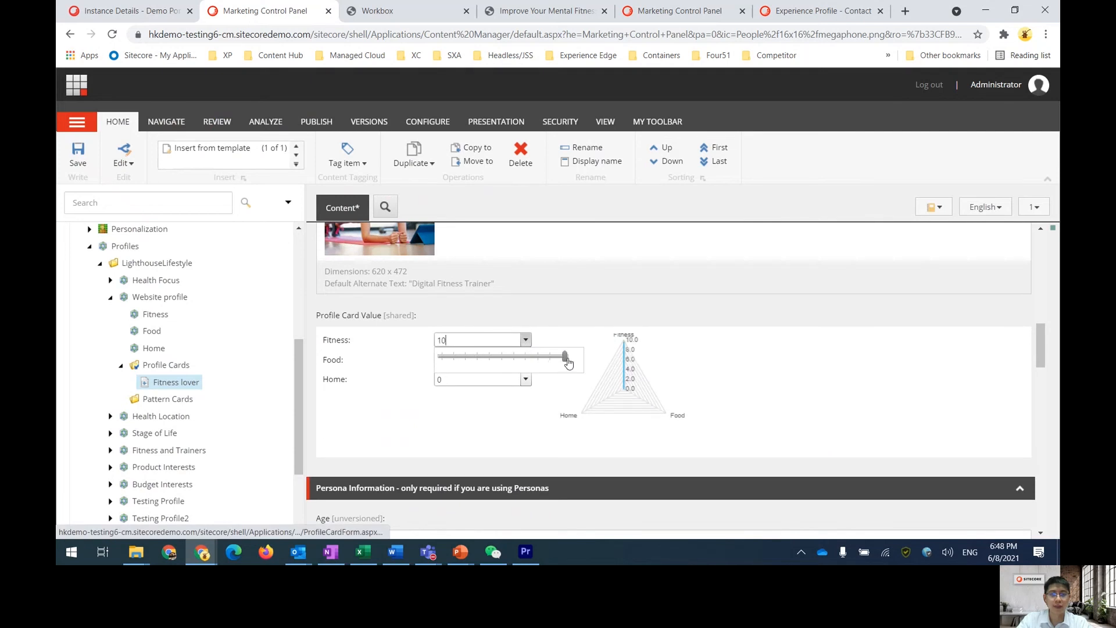
pyautogui.click(392, 406)
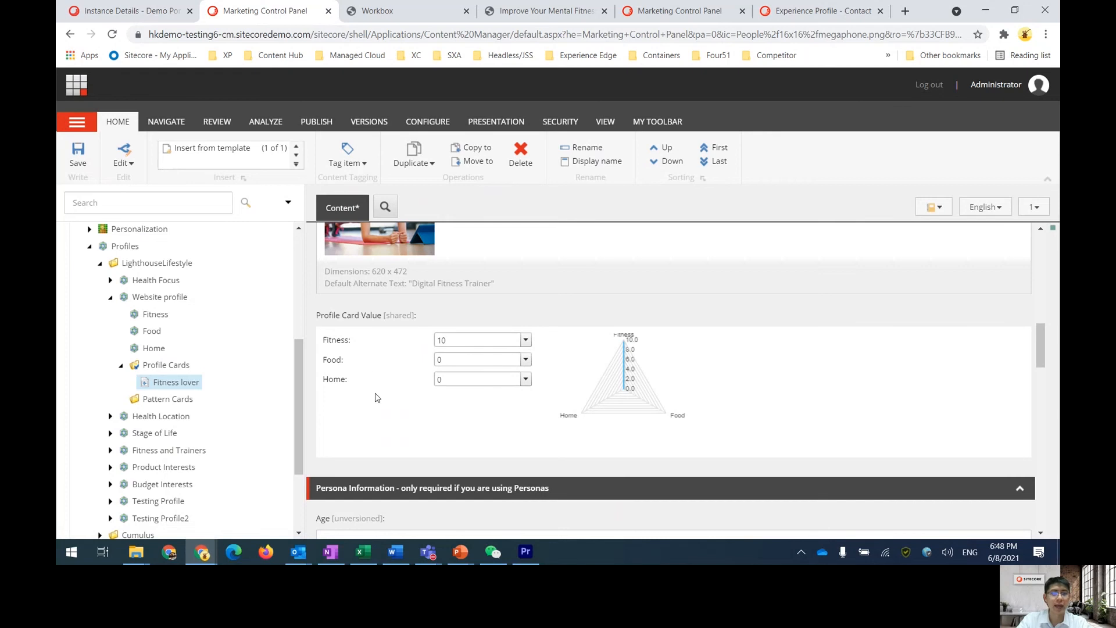
# Save the Fitness lover profile card
pyautogui.click(78, 156)
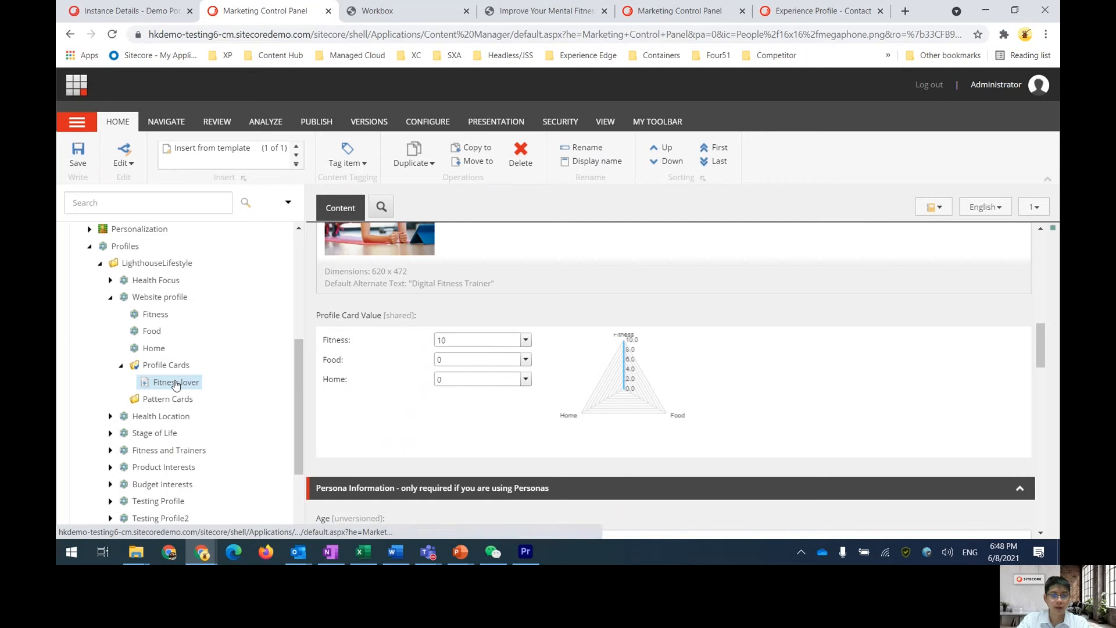
pyautogui.rightClick(178, 372)
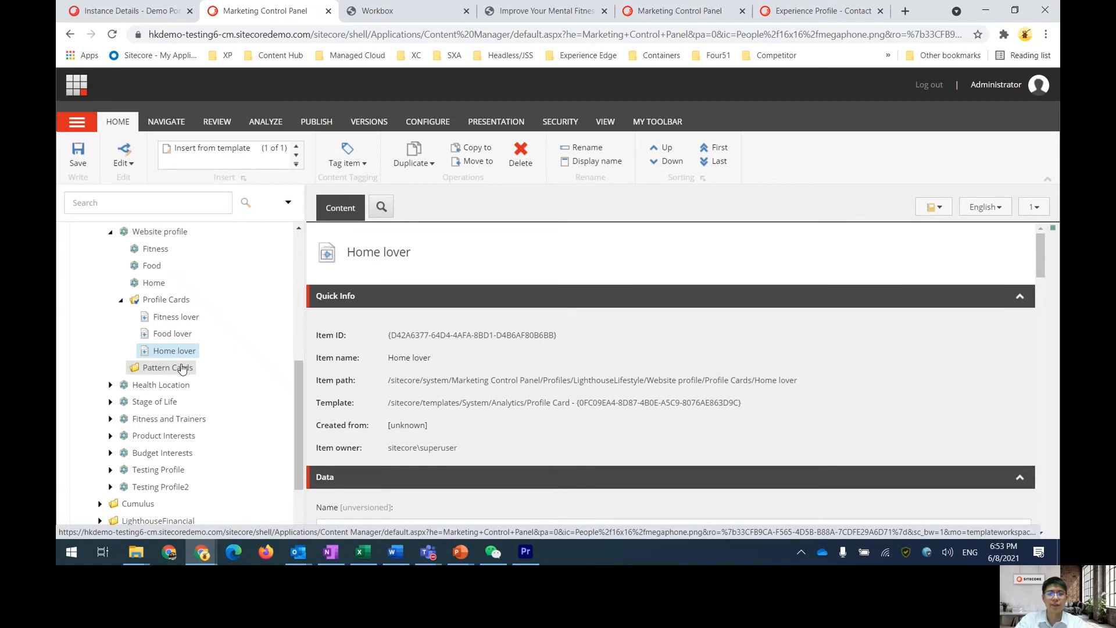
# Insert a pattern card named Fitness lover into the Website profile's Pattern Cards folder
pyautogui.rightClick(182, 369)
pyautogui.click(165, 370)
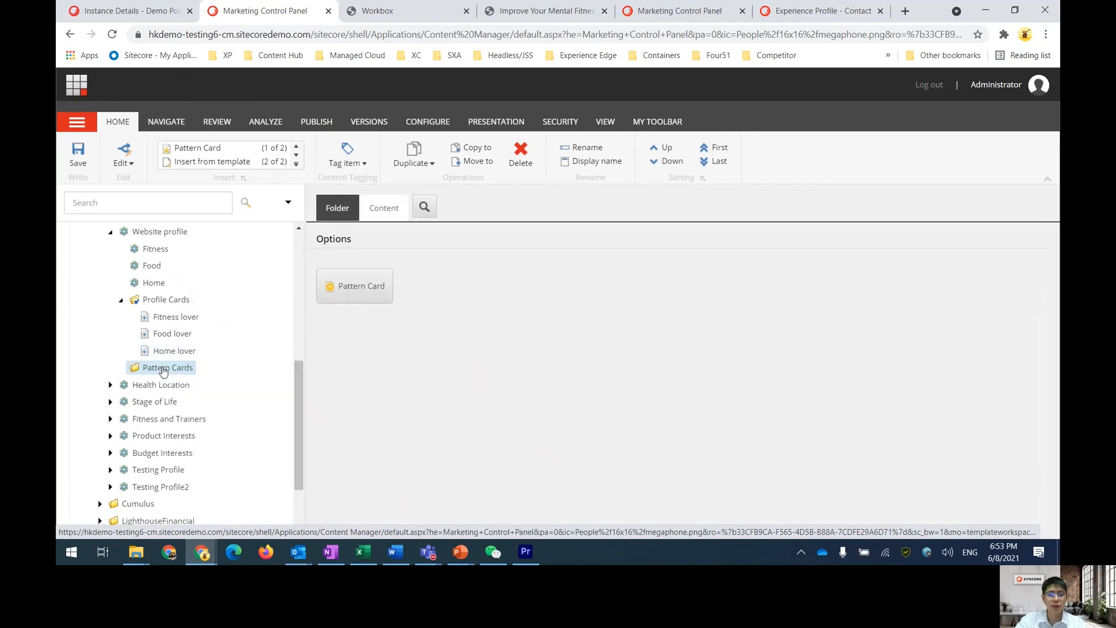
pyautogui.rightClick(163, 371)
pyautogui.moveTo(223, 310)
pyautogui.click(325, 312)
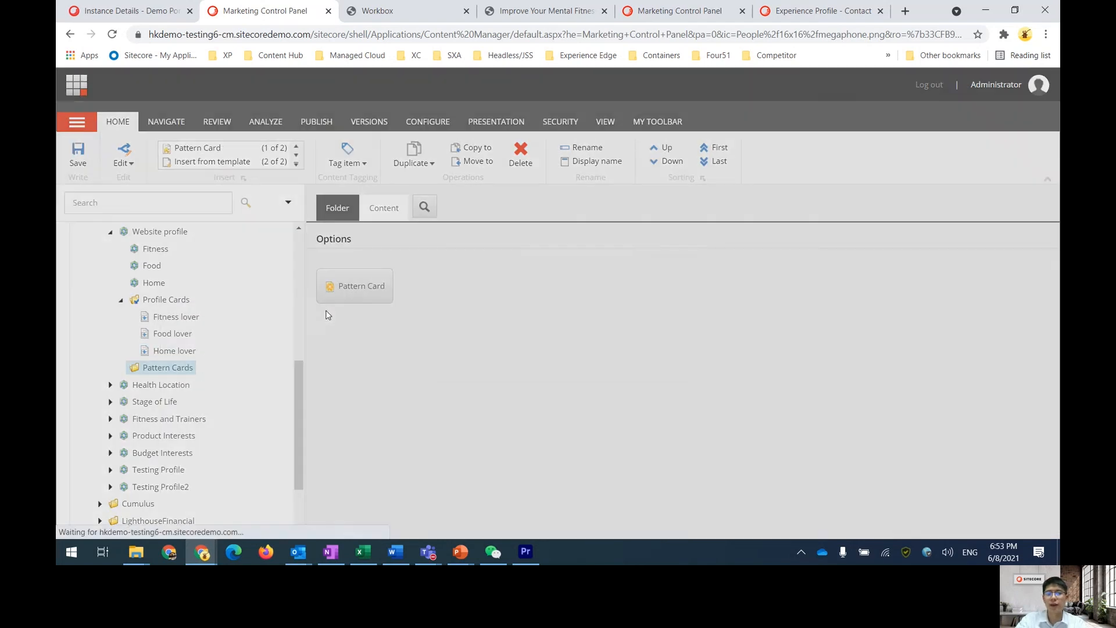
pyautogui.write('Fitn')
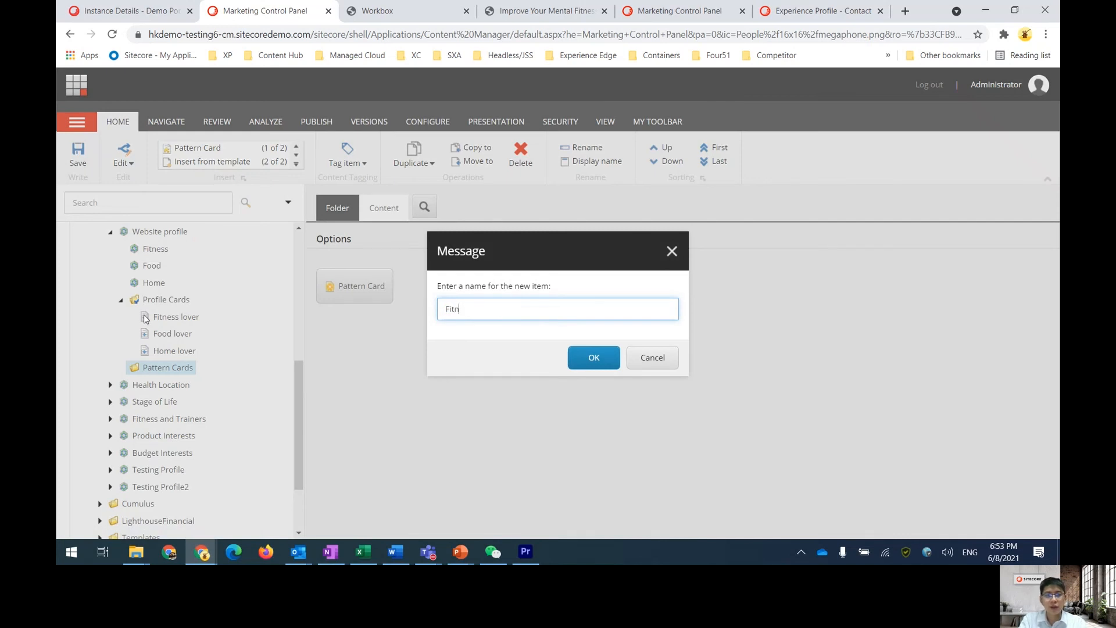
pyautogui.write('ess lover')
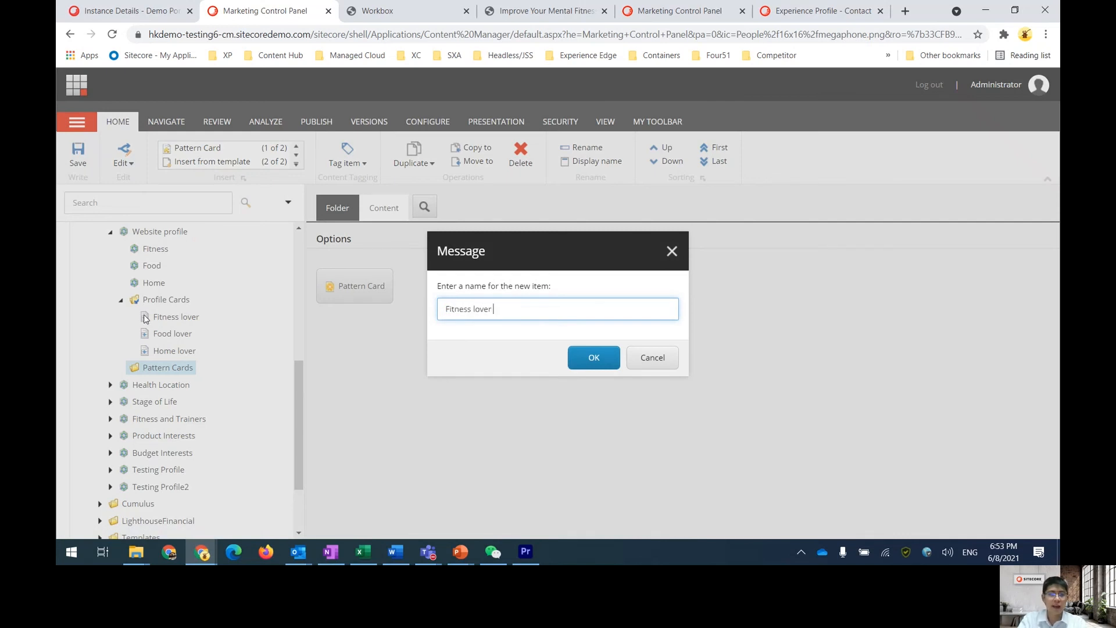
pyautogui.click(593, 365)
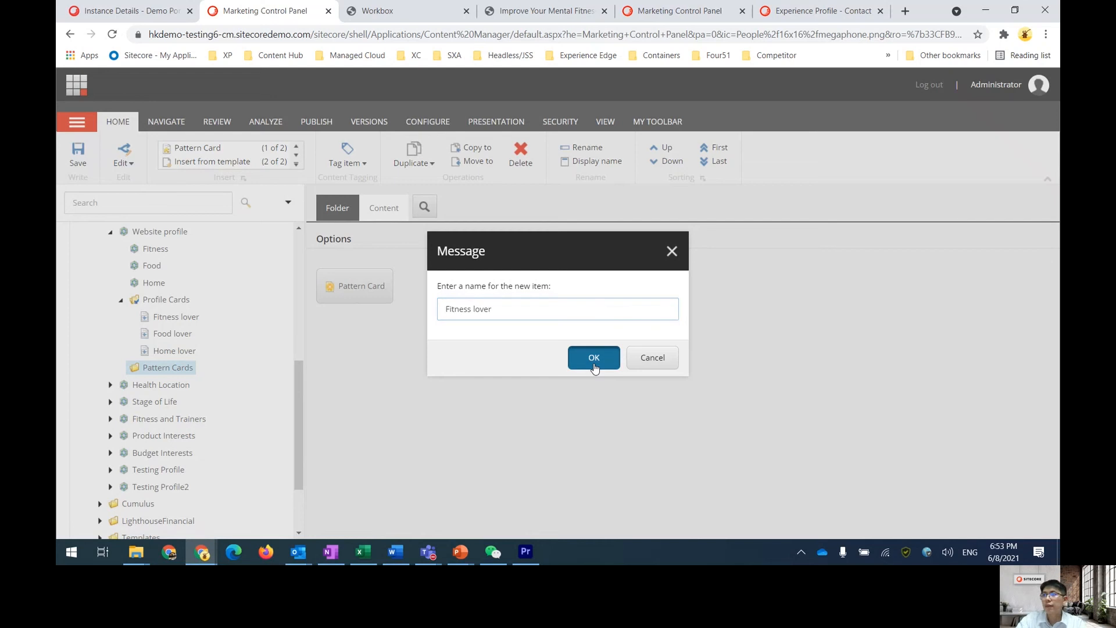
# Set the Fitness lover pattern card's image to Health-Trainer, found by searching the media library for fitness
pyautogui.scroll(-3, 563, 373)
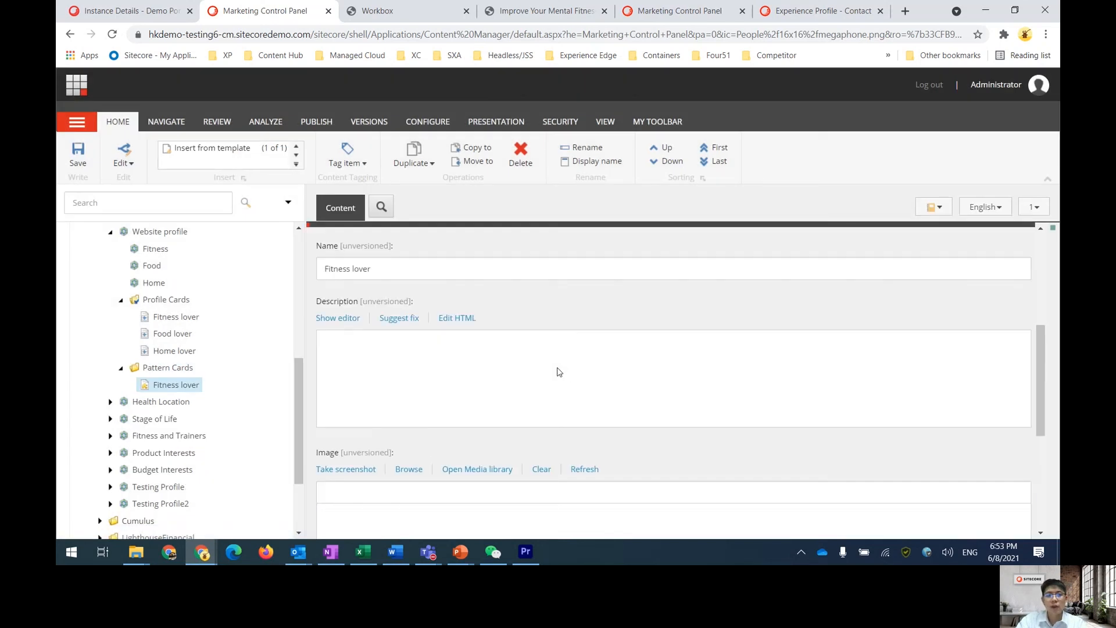
pyautogui.scroll(-2, 418, 369)
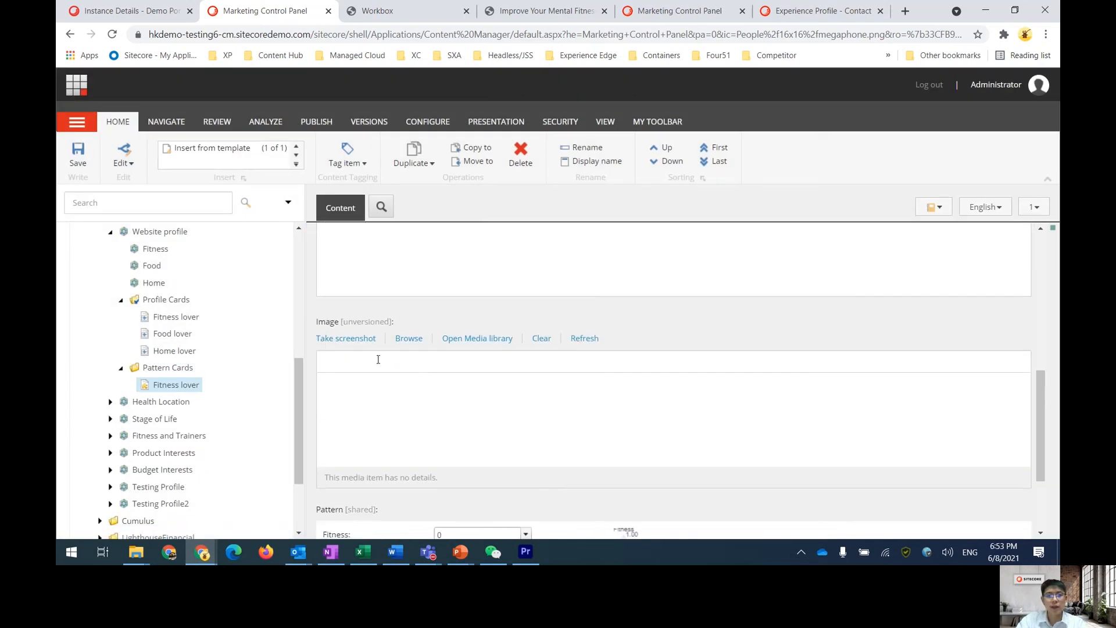
pyautogui.click(407, 338)
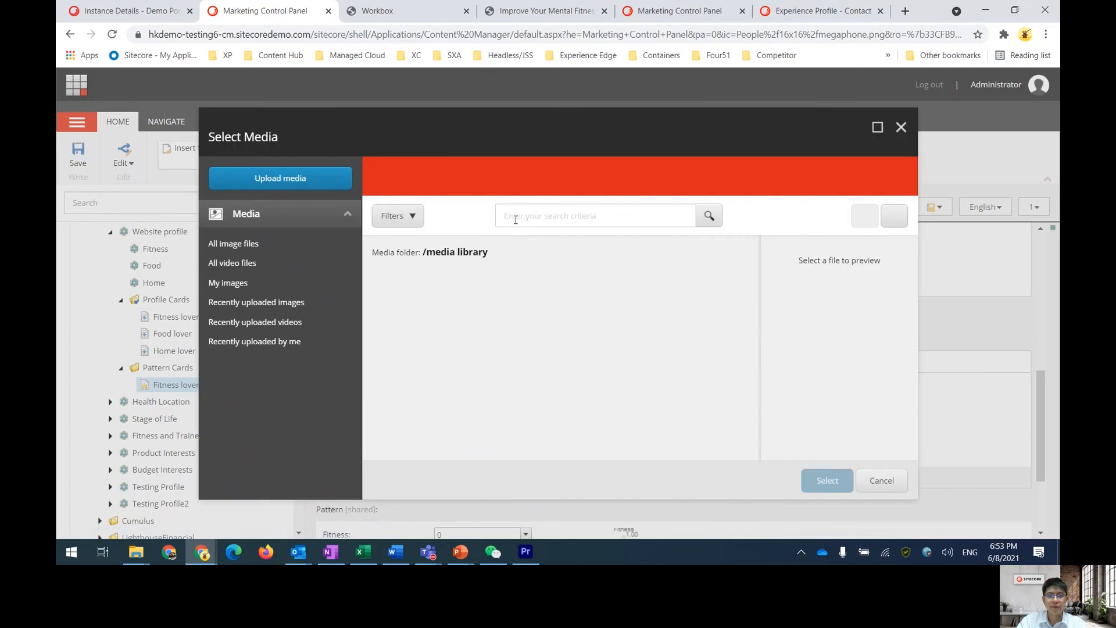
pyautogui.click(551, 215)
pyautogui.write('fitness')
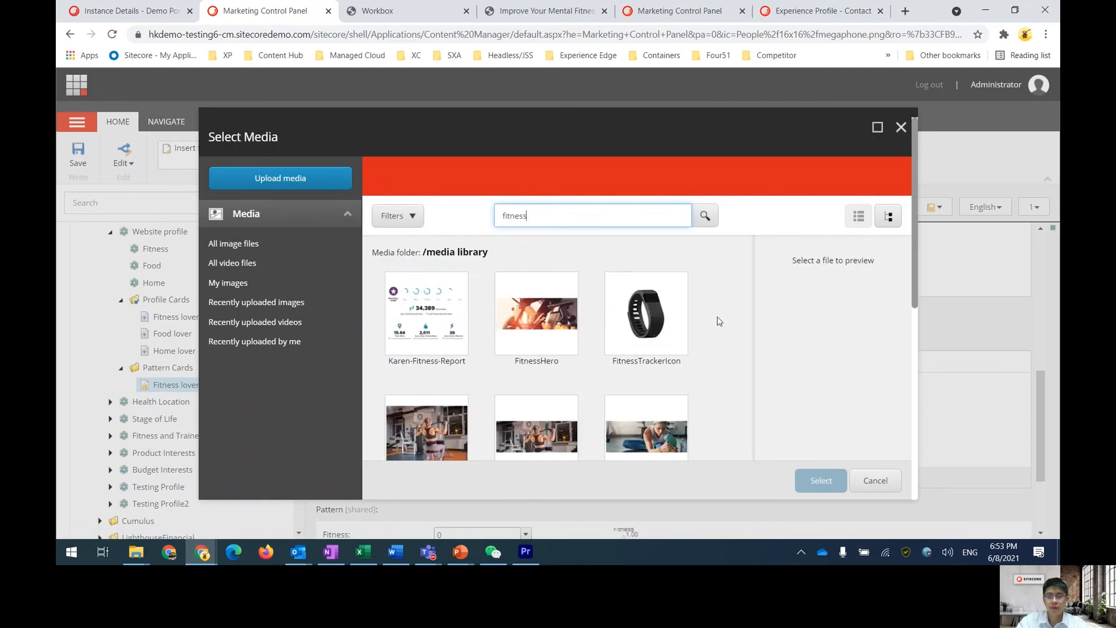
pyautogui.scroll(-5, 717, 319)
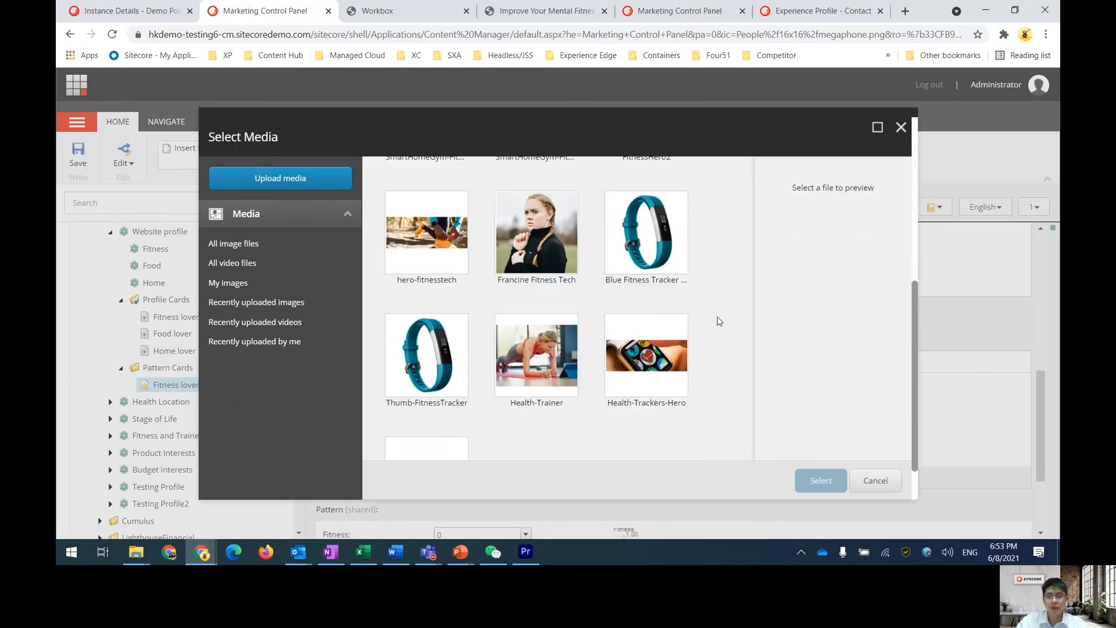
pyautogui.click(536, 356)
pyautogui.click(820, 481)
# Set the Fitness lover pattern's Fitness value to 10 and save the card
pyautogui.scroll(-3, 468, 406)
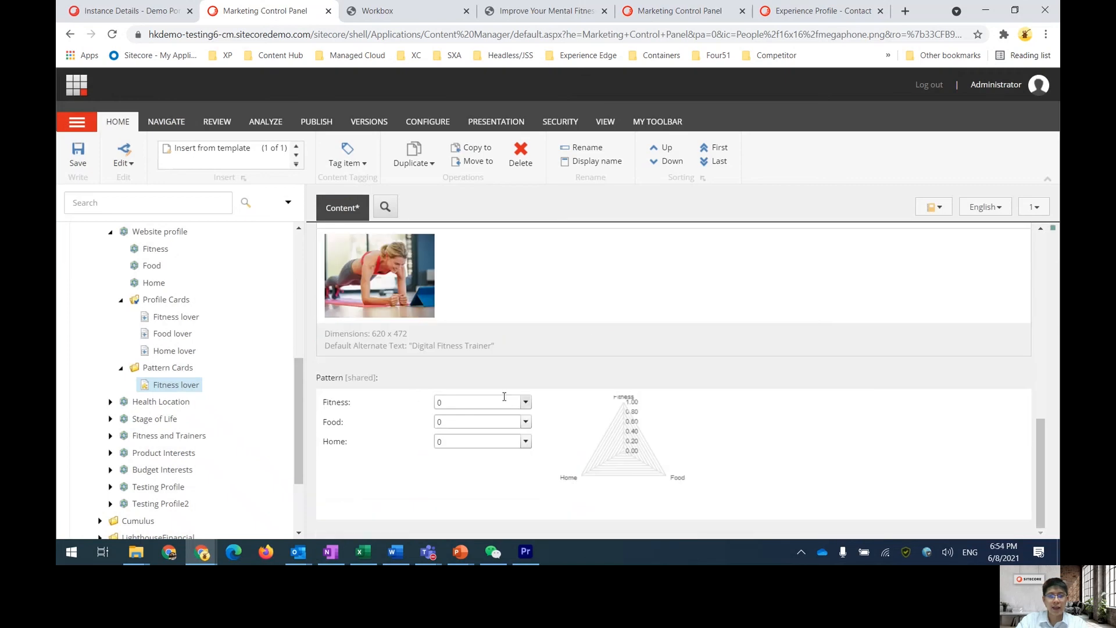
pyautogui.click(526, 402)
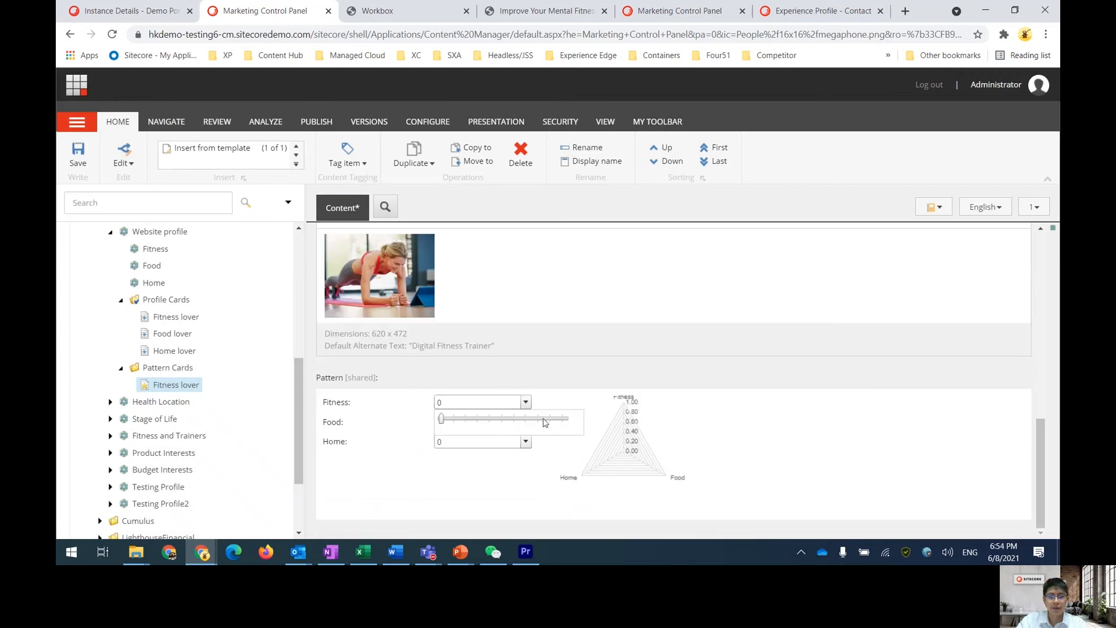
pyautogui.click(565, 419)
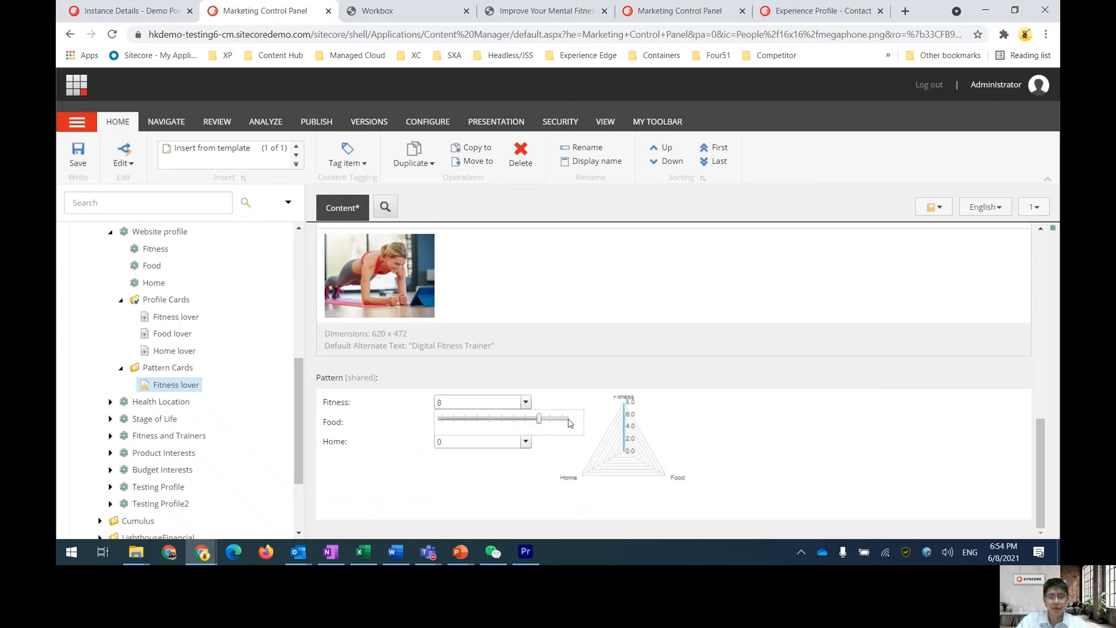
pyautogui.click(78, 154)
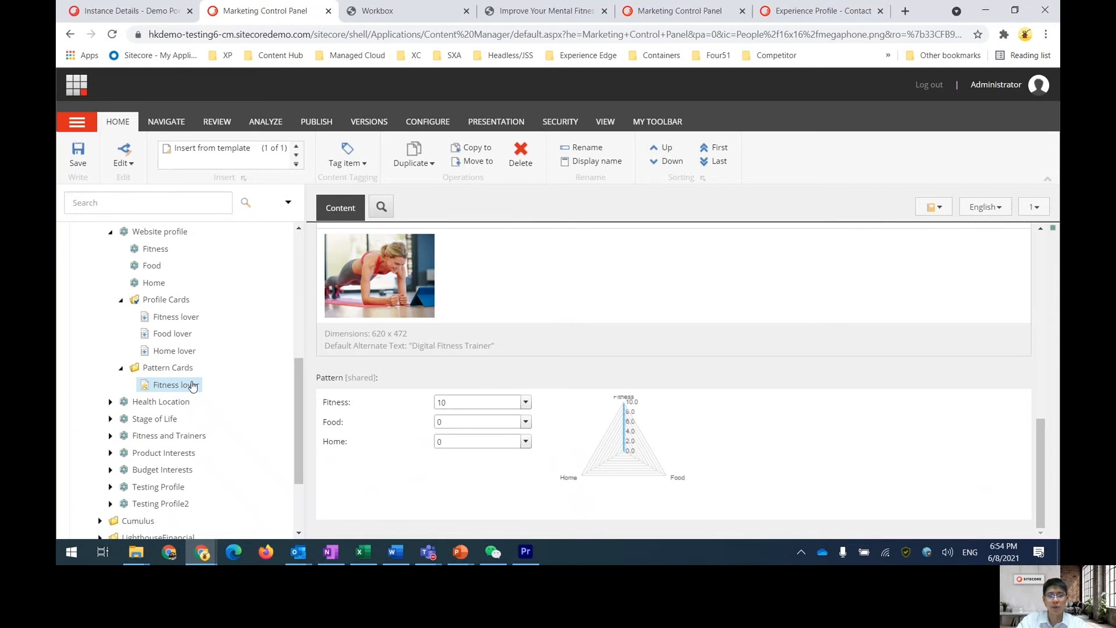
# Add Food lover and Home lover pattern cards to the Website profile's Pattern Cards folder
pyautogui.rightClick(180, 367)
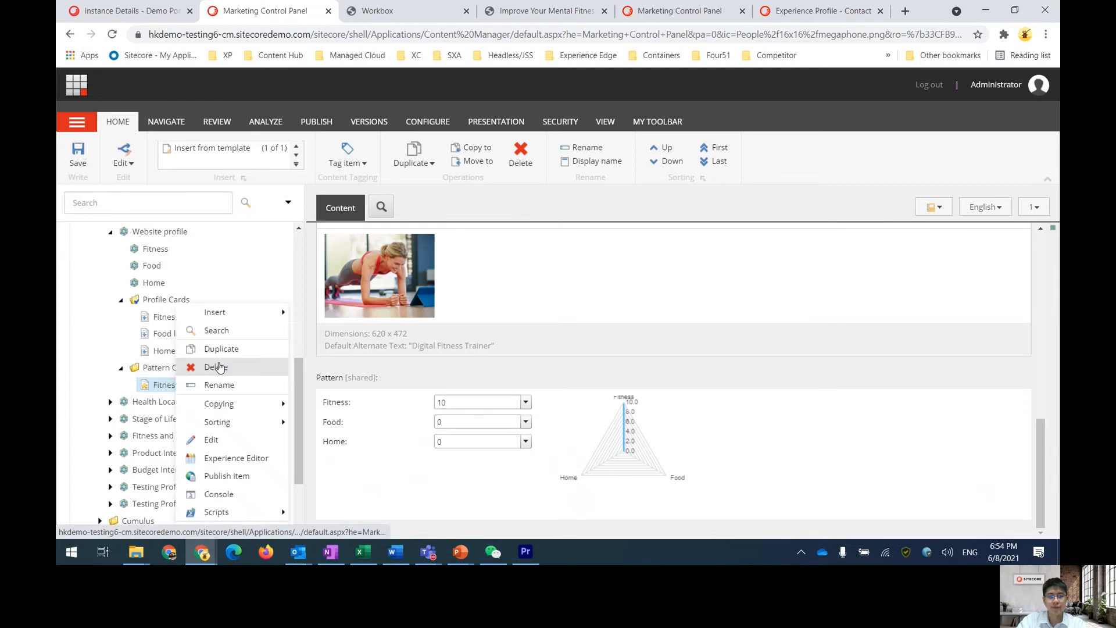
pyautogui.moveTo(249, 312)
pyautogui.click(380, 320)
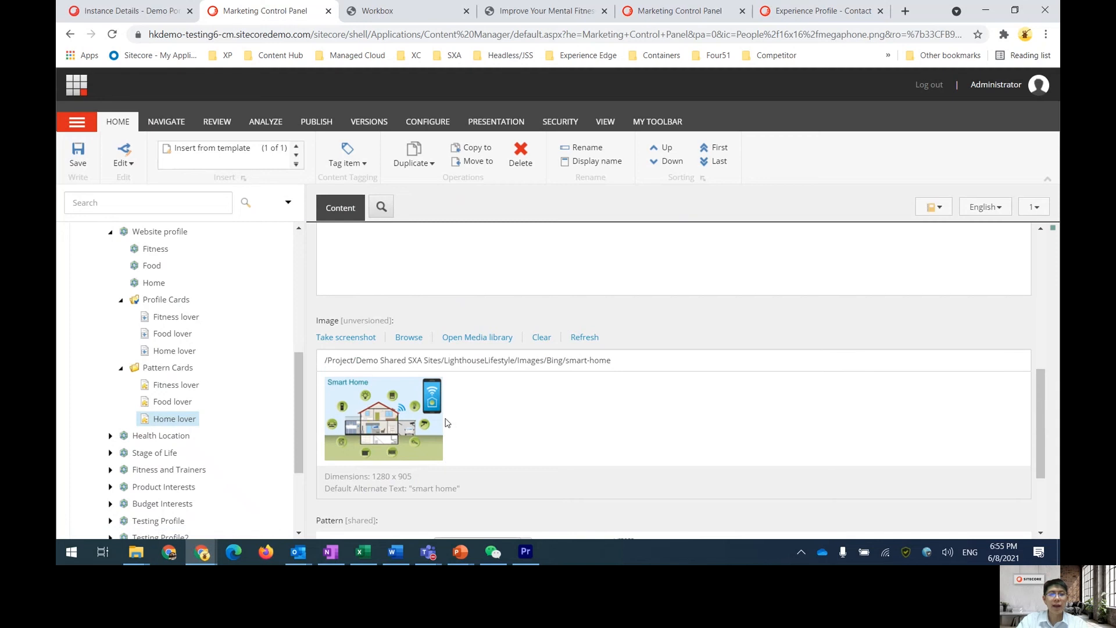
pyautogui.scroll(5, 447, 422)
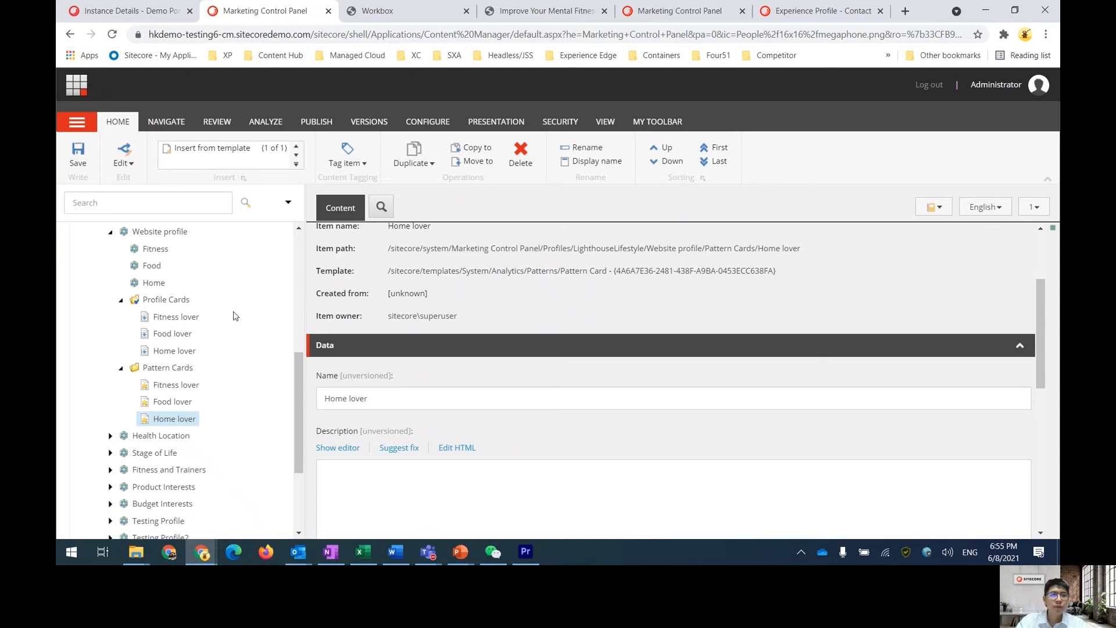
# Open the Improve Your Mental Fitness article under Home and Articles in the Experience Editor
pyautogui.click(80, 85)
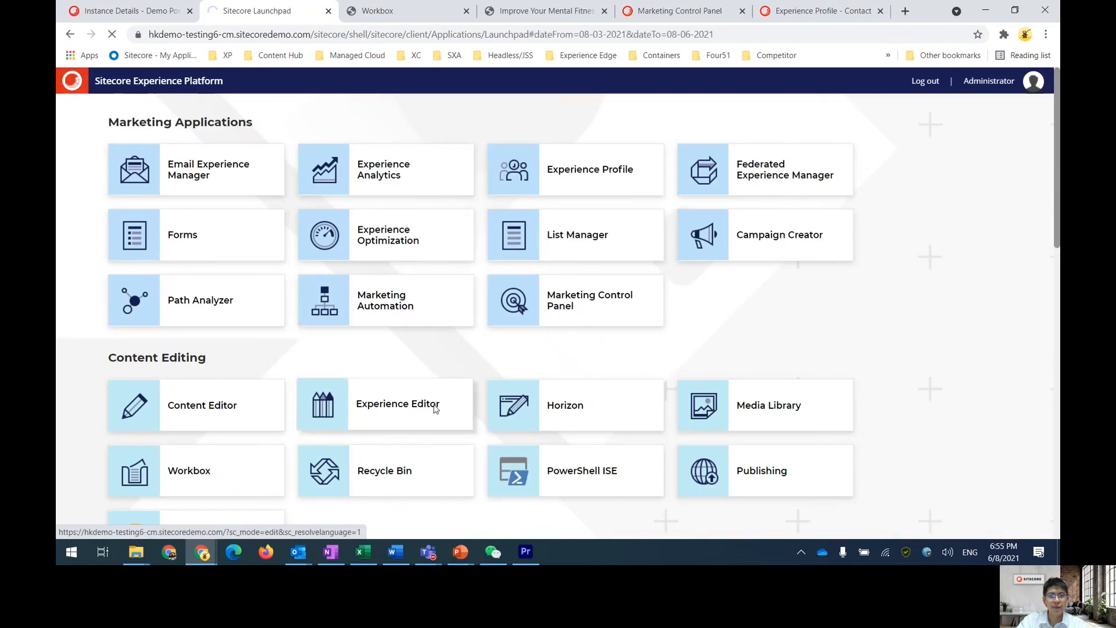
pyautogui.click(434, 409)
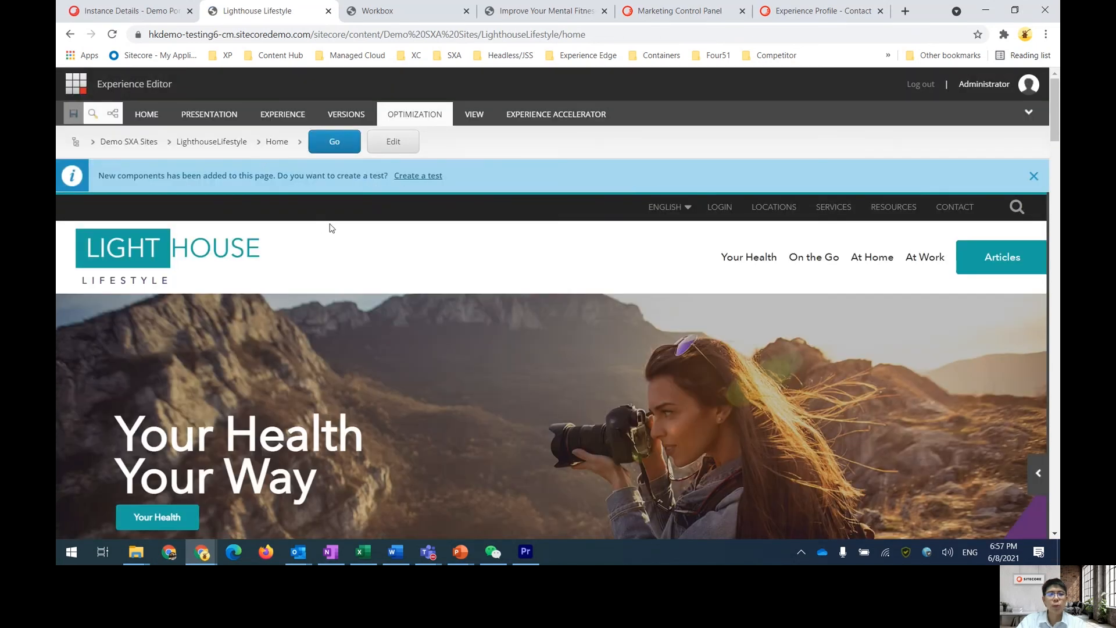
pyautogui.click(299, 141)
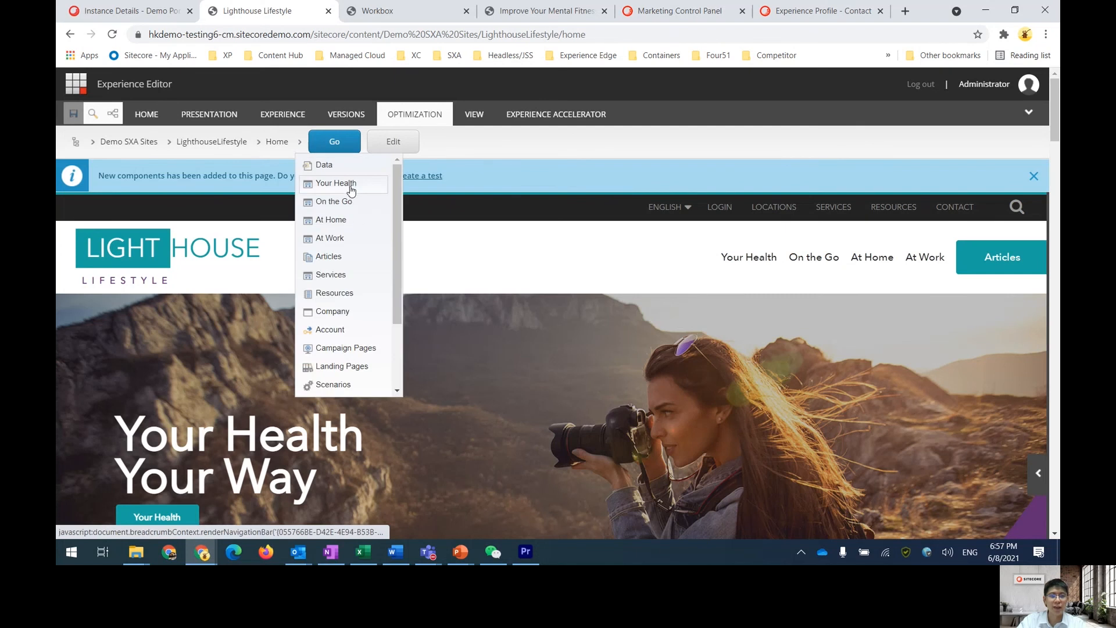
pyautogui.click(365, 261)
pyautogui.click(344, 144)
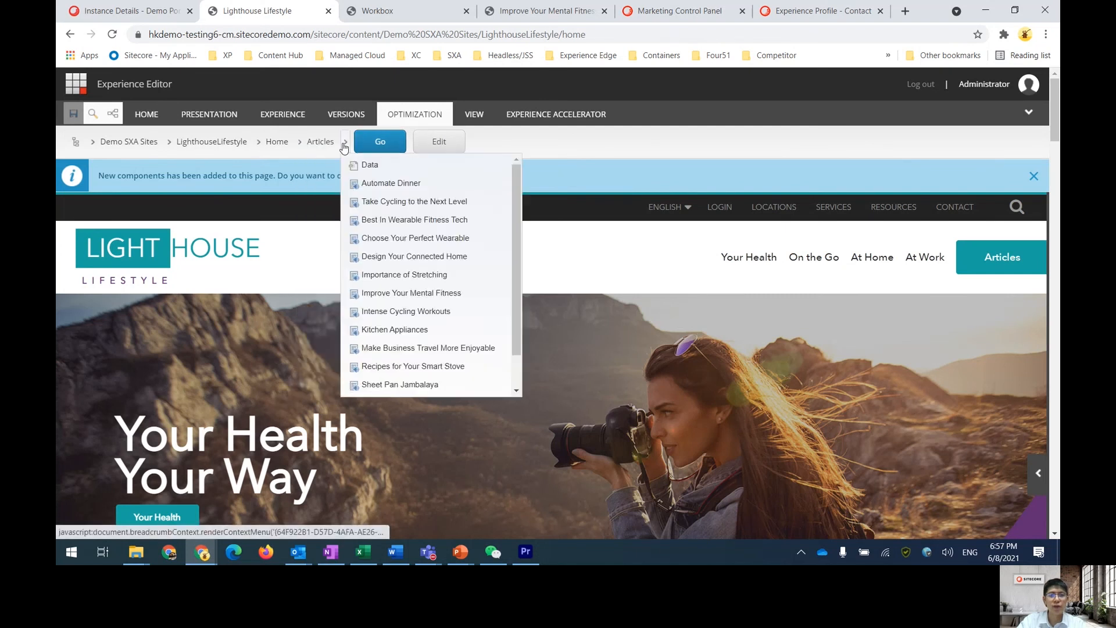
pyautogui.scroll(-2, 430, 220)
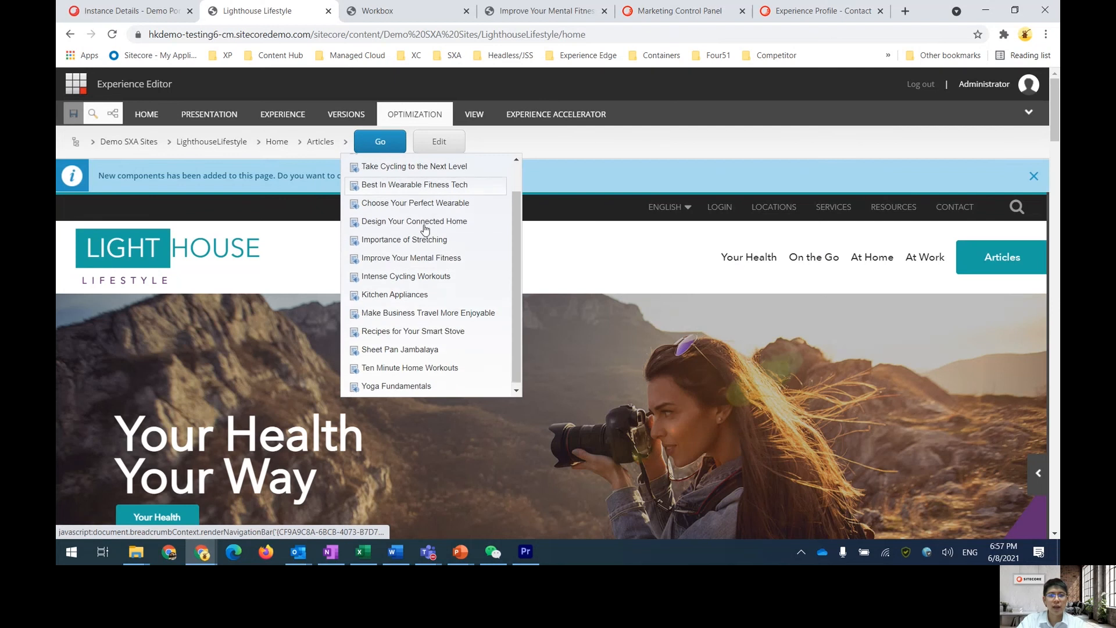
pyautogui.click(466, 256)
pyautogui.click(489, 144)
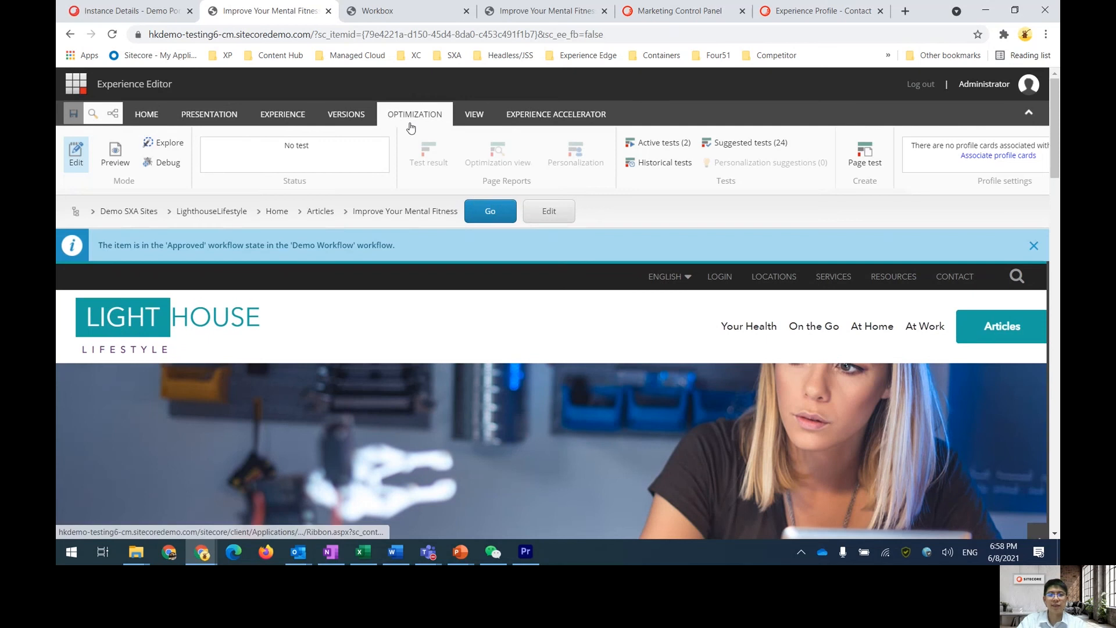
# Associate the Website profile's Fitness lover profile card with the Improve Your Mental Fitness page
pyautogui.moveTo(692, 191); pyautogui.dragTo(838, 191)
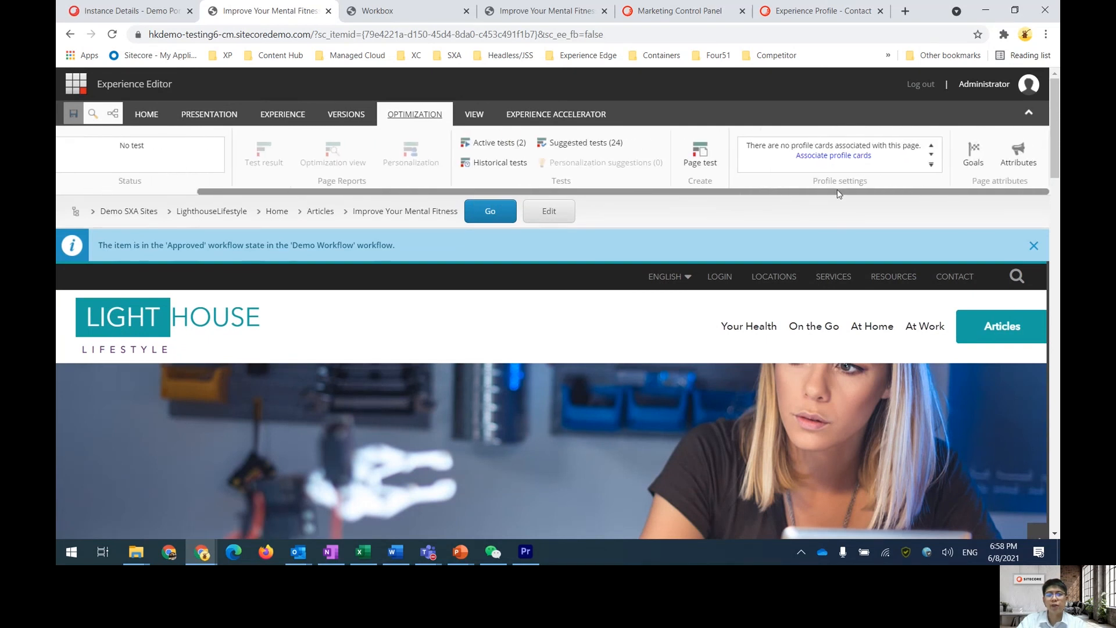
pyautogui.click(829, 156)
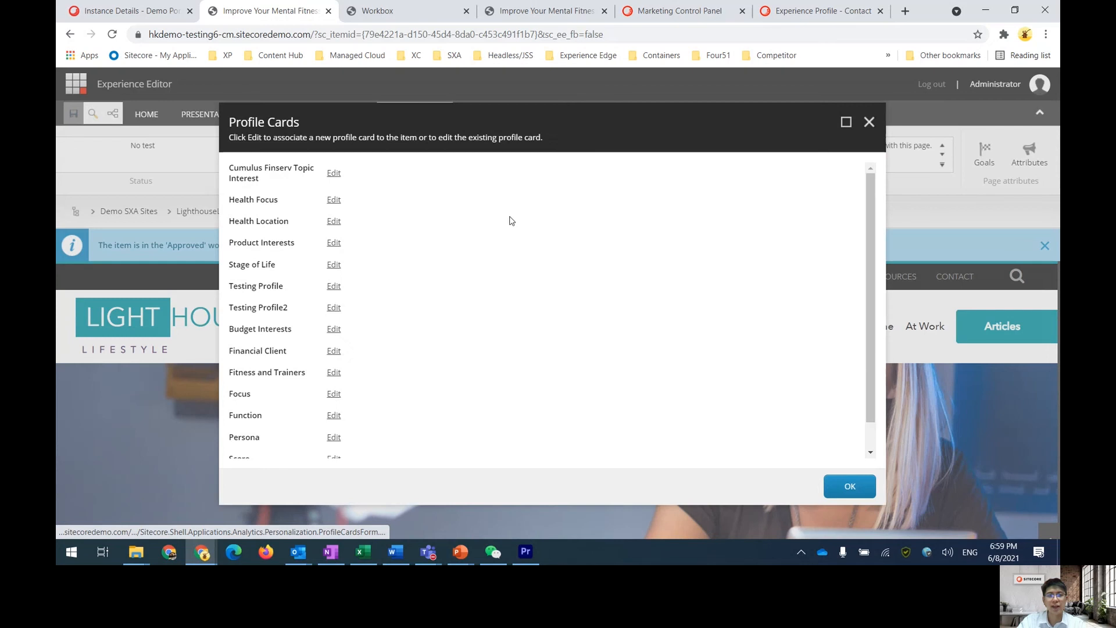
pyautogui.scroll(-2, 263, 277)
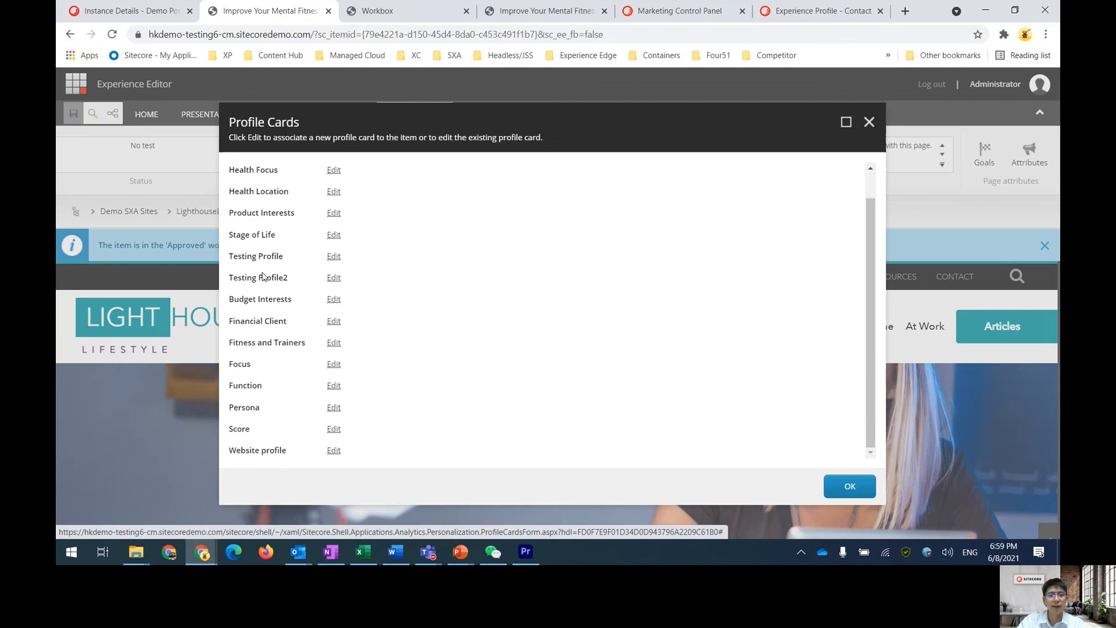
pyautogui.moveTo(236, 452); pyautogui.dragTo(287, 453)
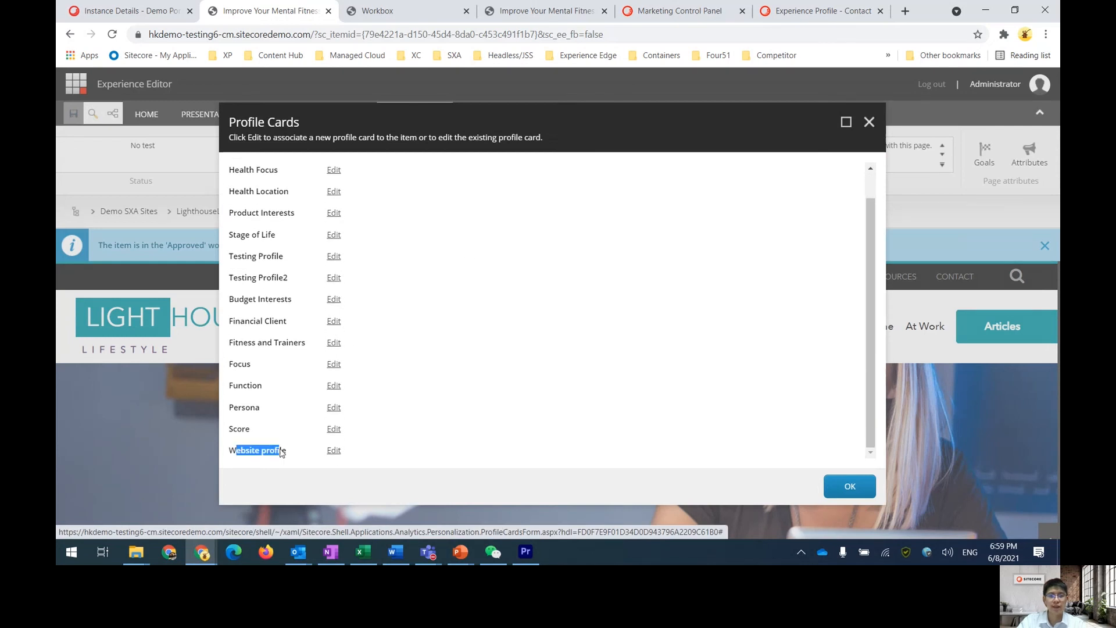
pyautogui.click(334, 451)
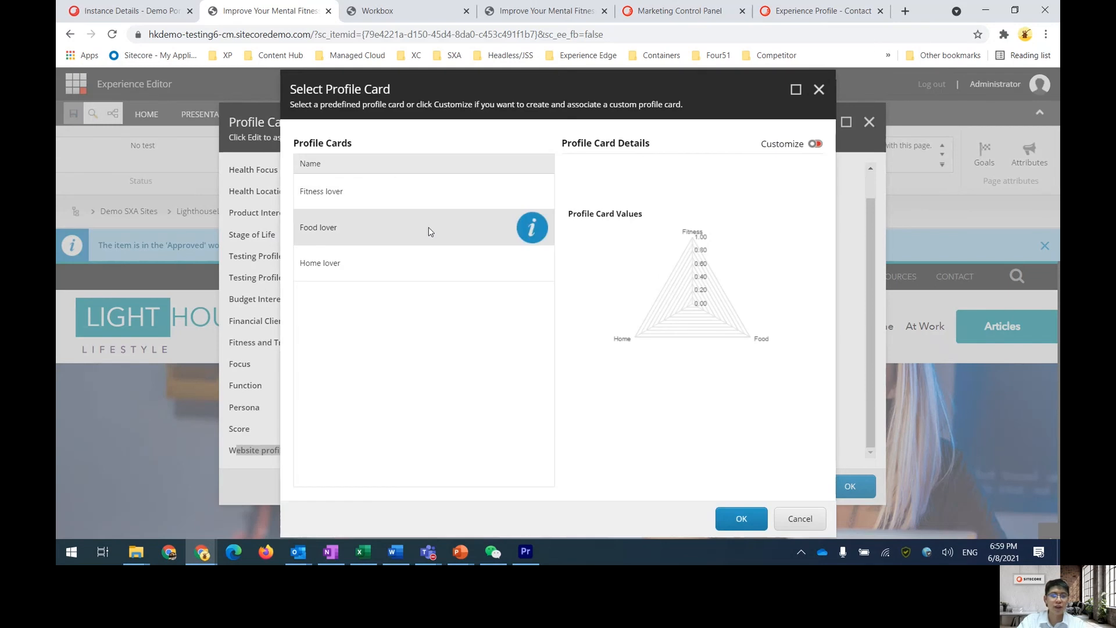
pyautogui.click(345, 194)
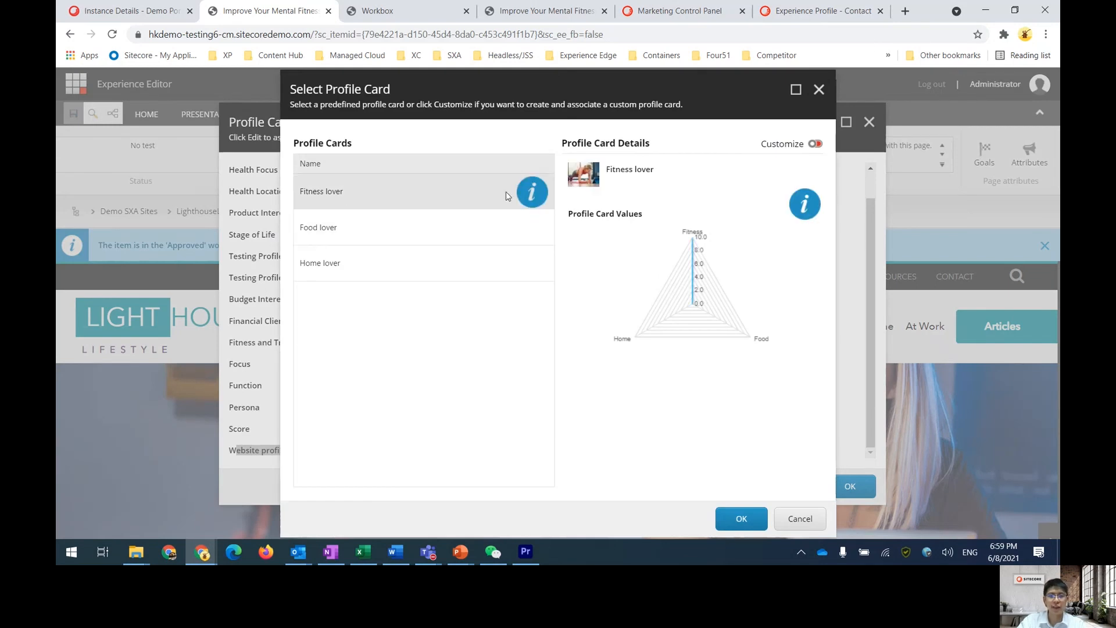
pyautogui.click(750, 524)
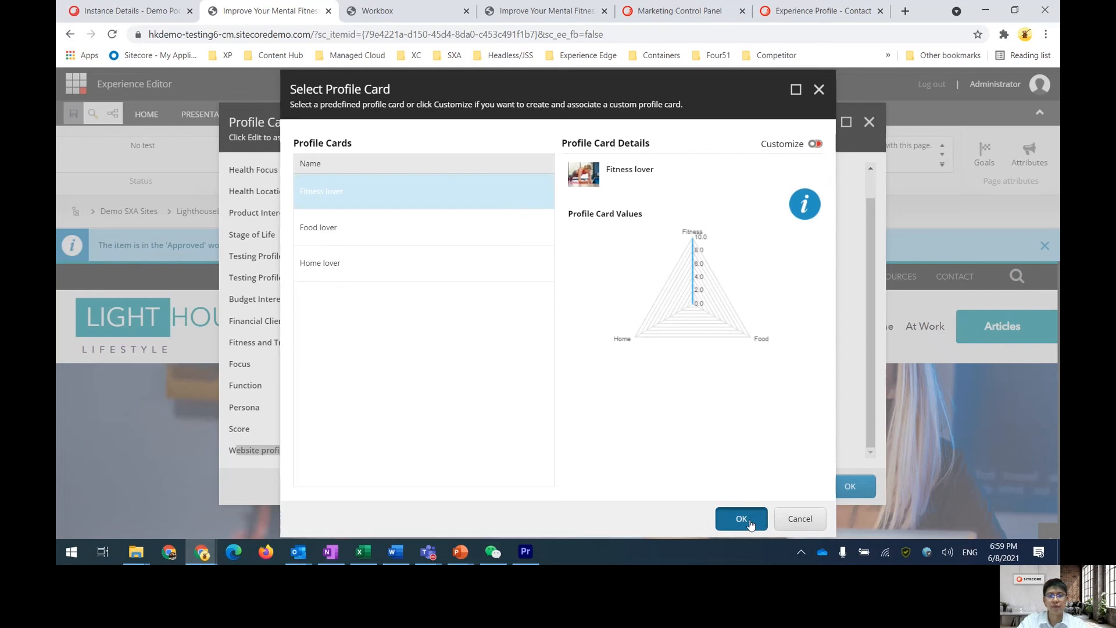
pyautogui.click(850, 487)
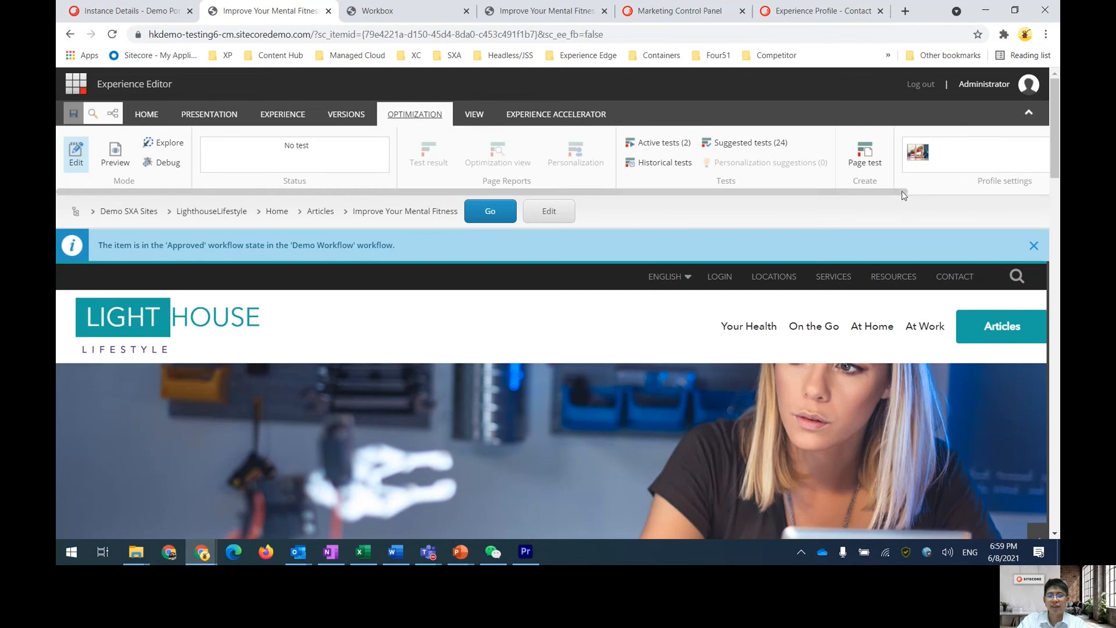
# Publish the Improve Your Mental Fitness item
pyautogui.moveTo(902, 193); pyautogui.dragTo(1007, 193)
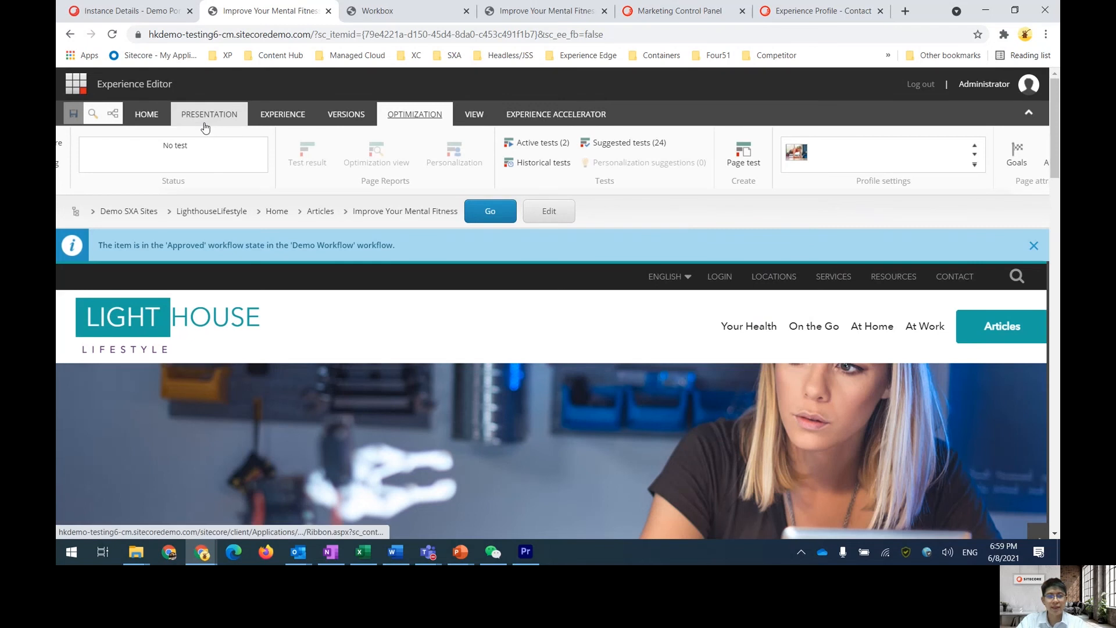
pyautogui.click(150, 116)
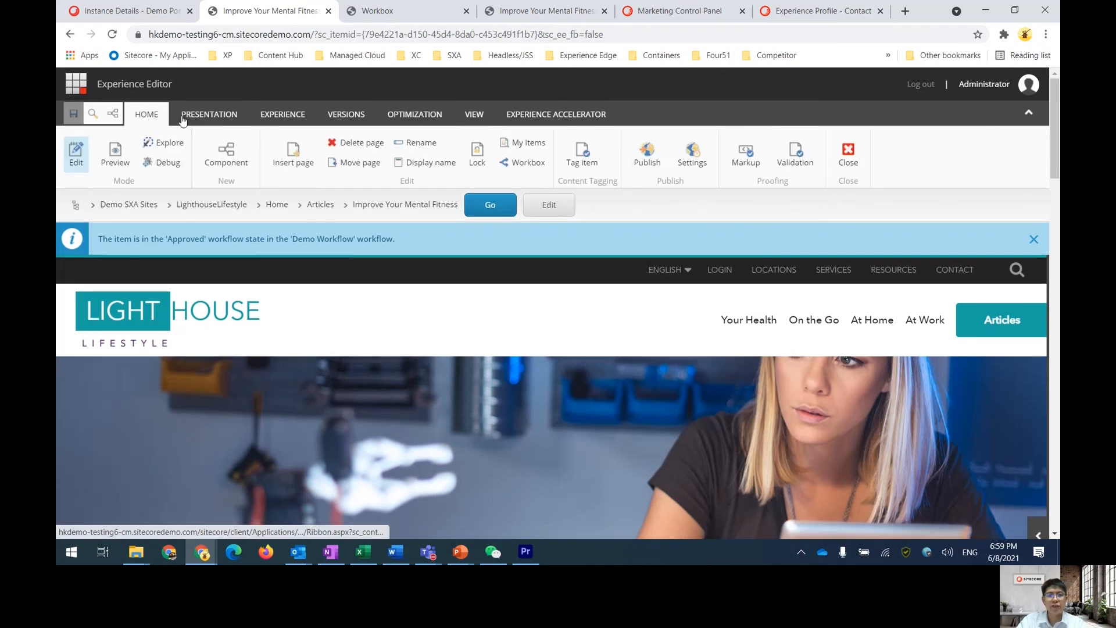
pyautogui.click(651, 154)
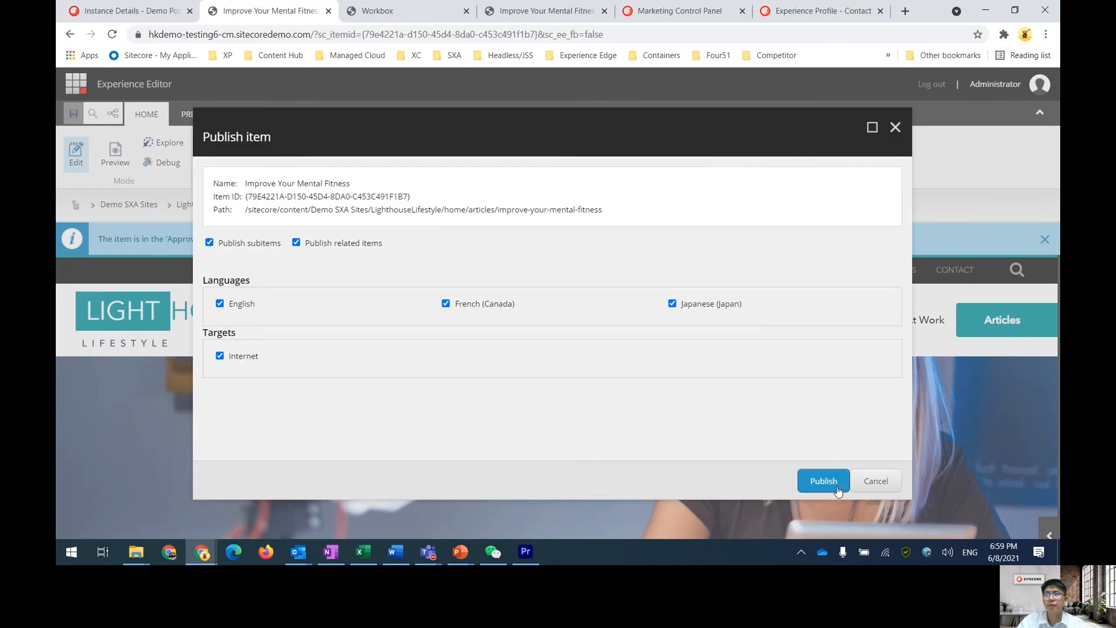
pyautogui.click(834, 490)
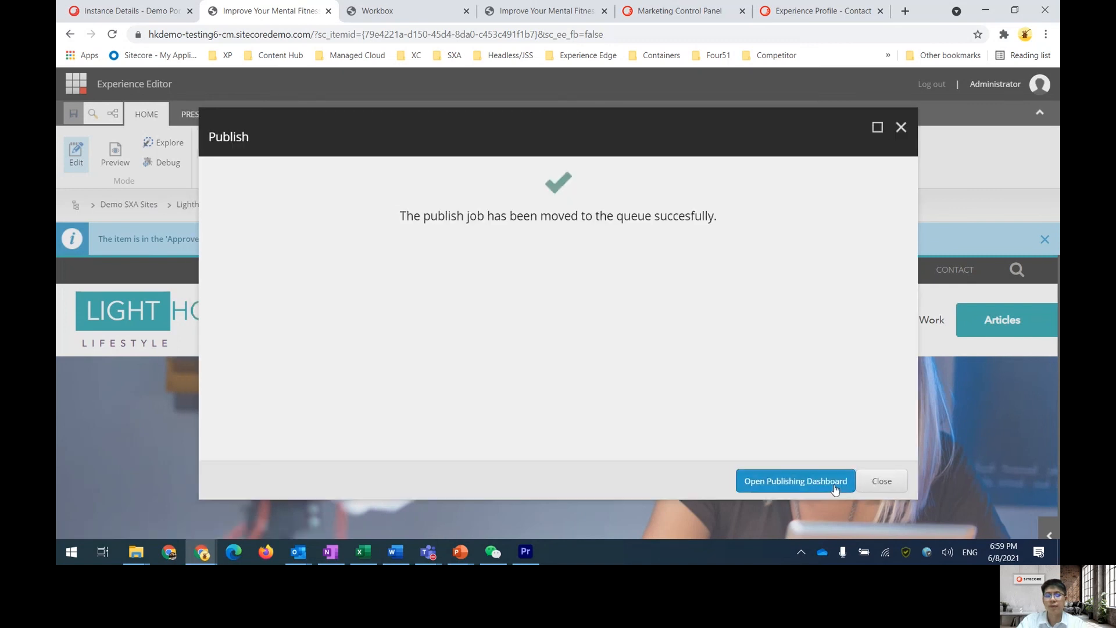
pyautogui.click(866, 484)
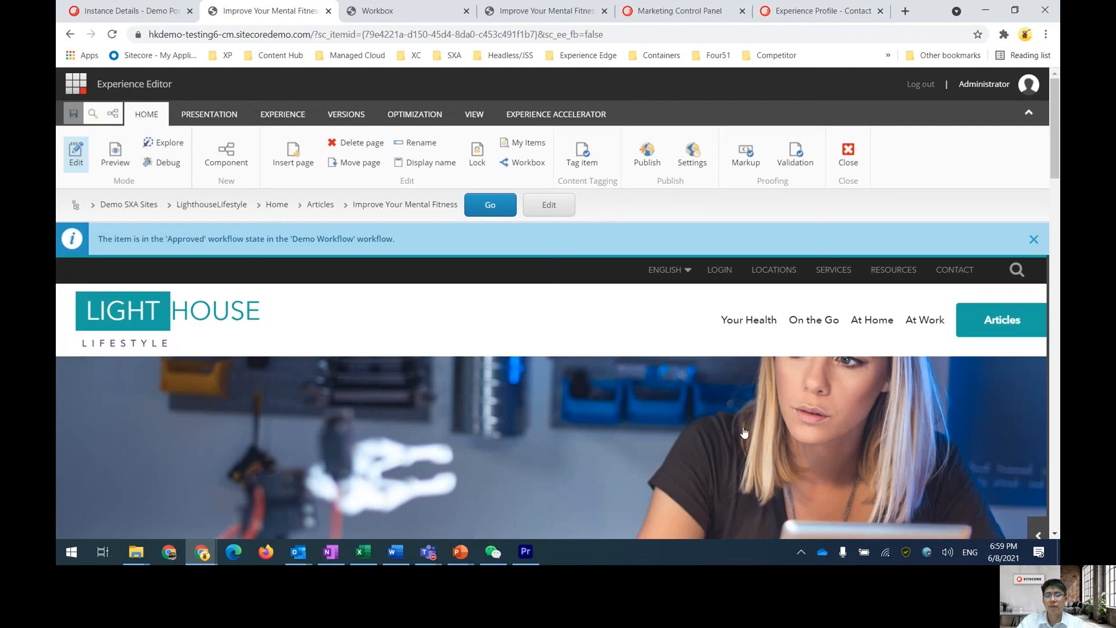
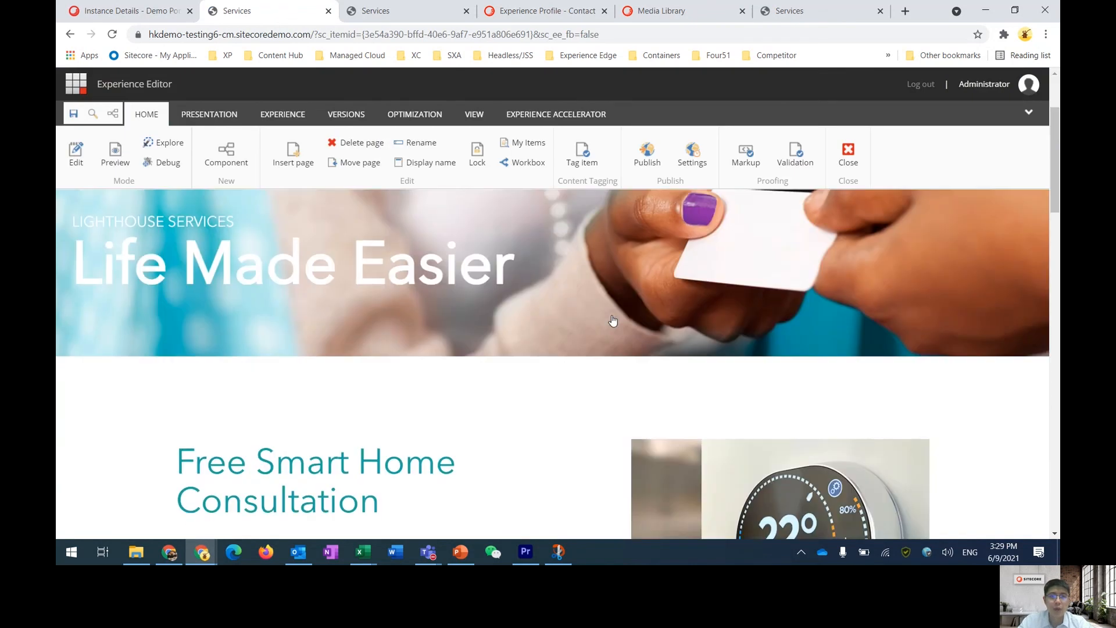
# Open personalization for the promo component on the Services page and add a new condition named Testing profile
pyautogui.scroll(-2, 612, 321)
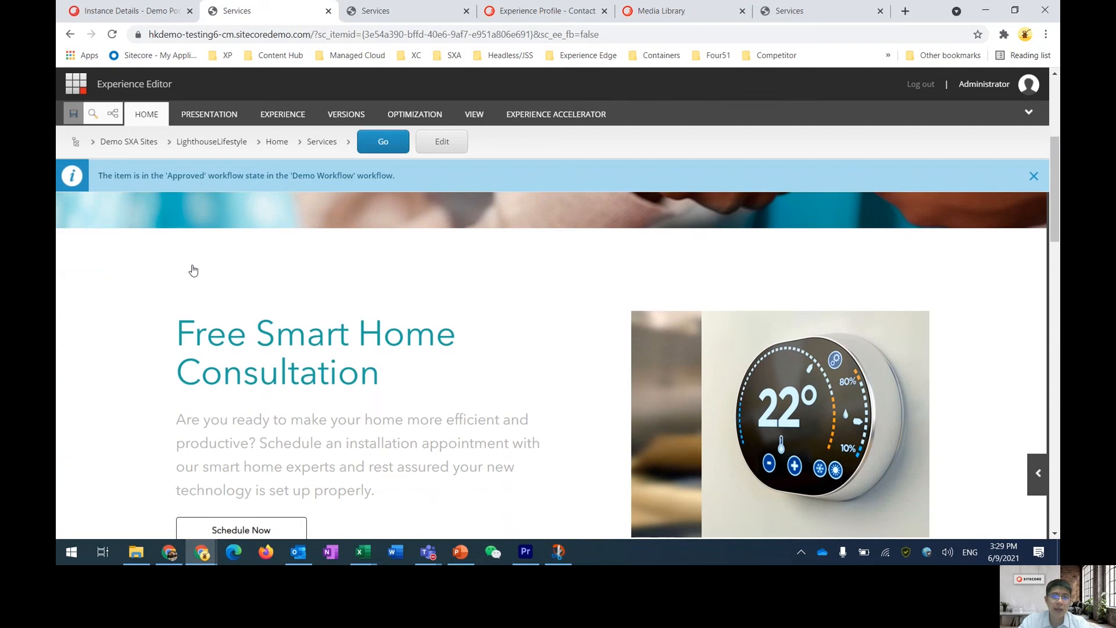
pyautogui.click(132, 269)
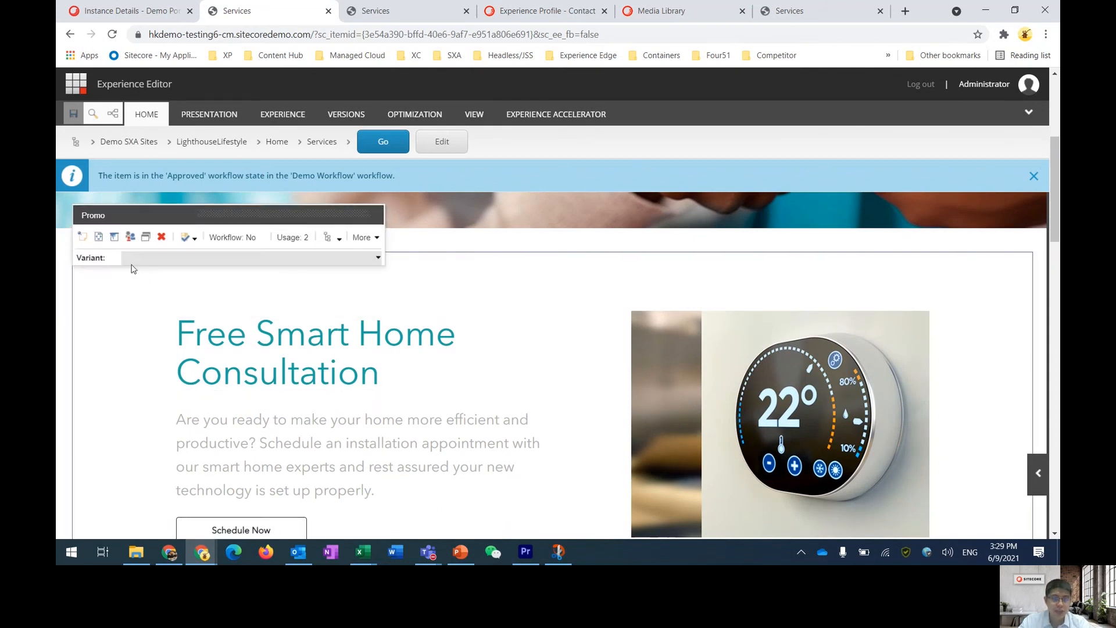
pyautogui.click(129, 229)
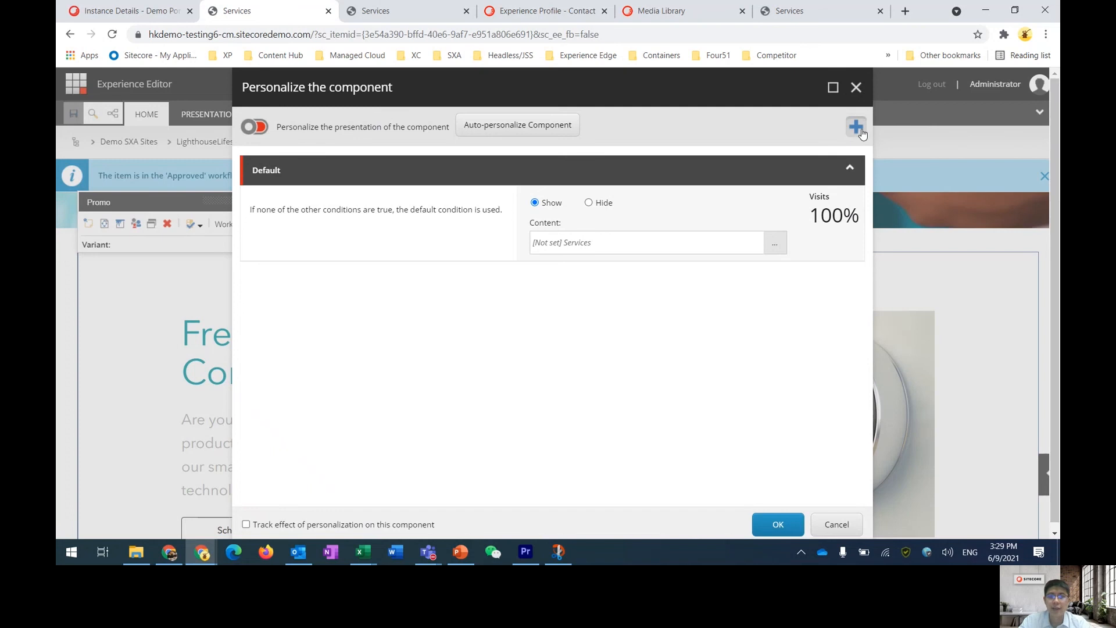
pyautogui.click(859, 129)
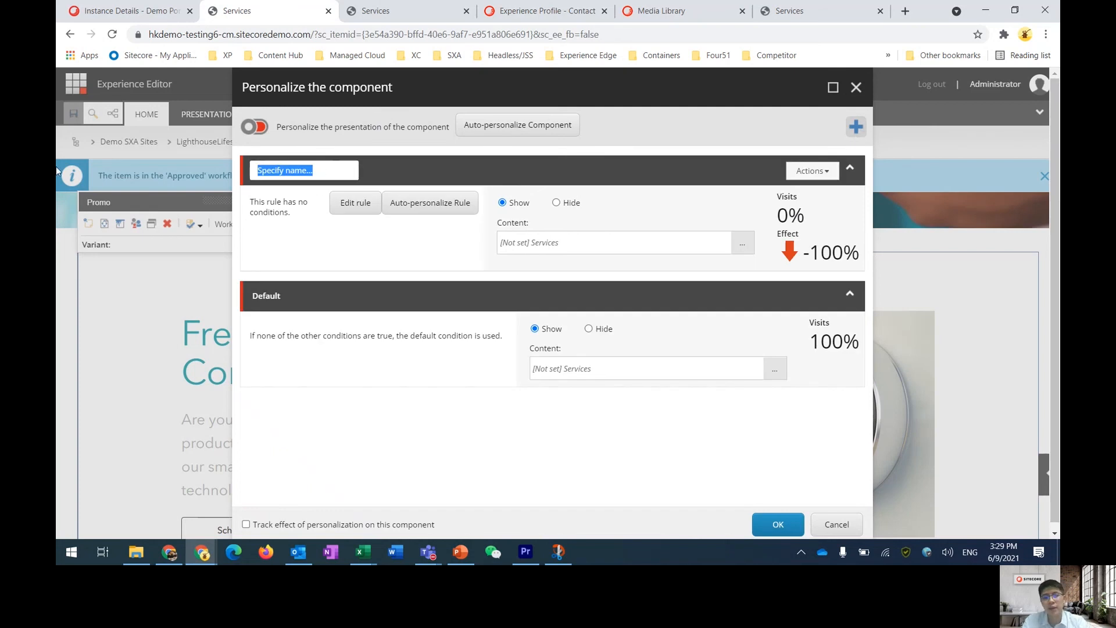
pyautogui.write('Testing prof')
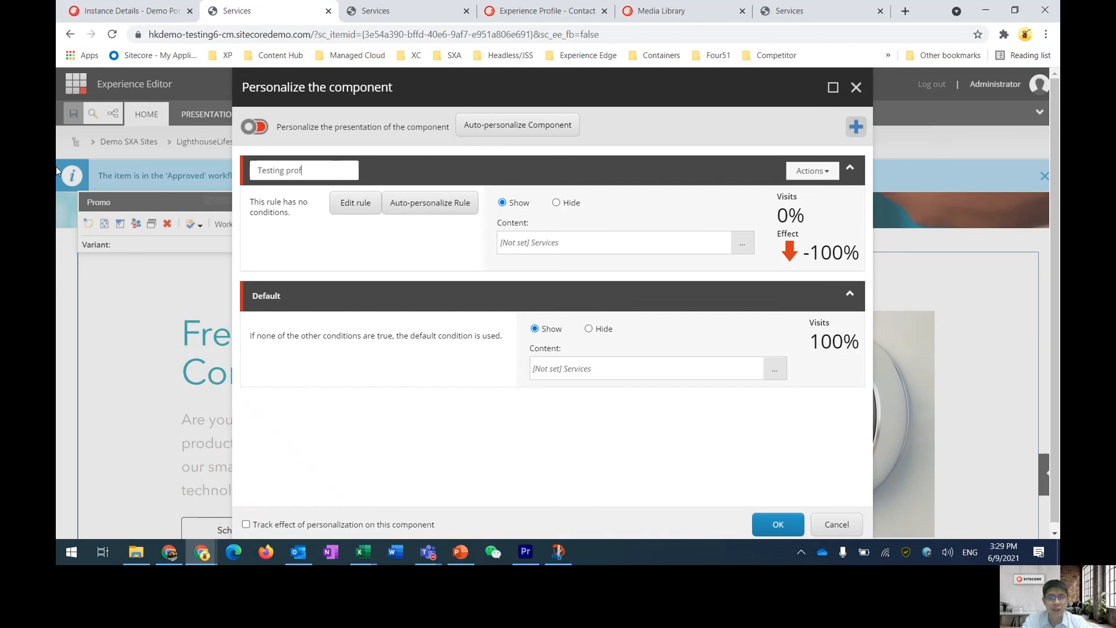
pyautogui.write('ile')
pyautogui.click(358, 241)
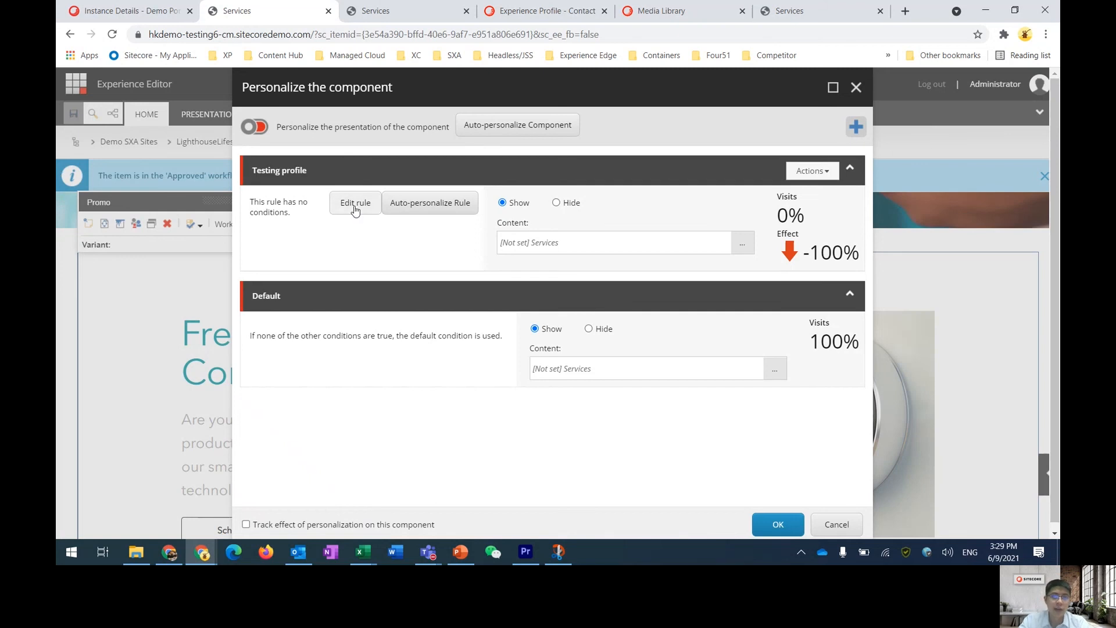
# Edit the Testing profile rule to require the current contact to match the Website profile's Fitness lover pattern card
pyautogui.click(354, 206)
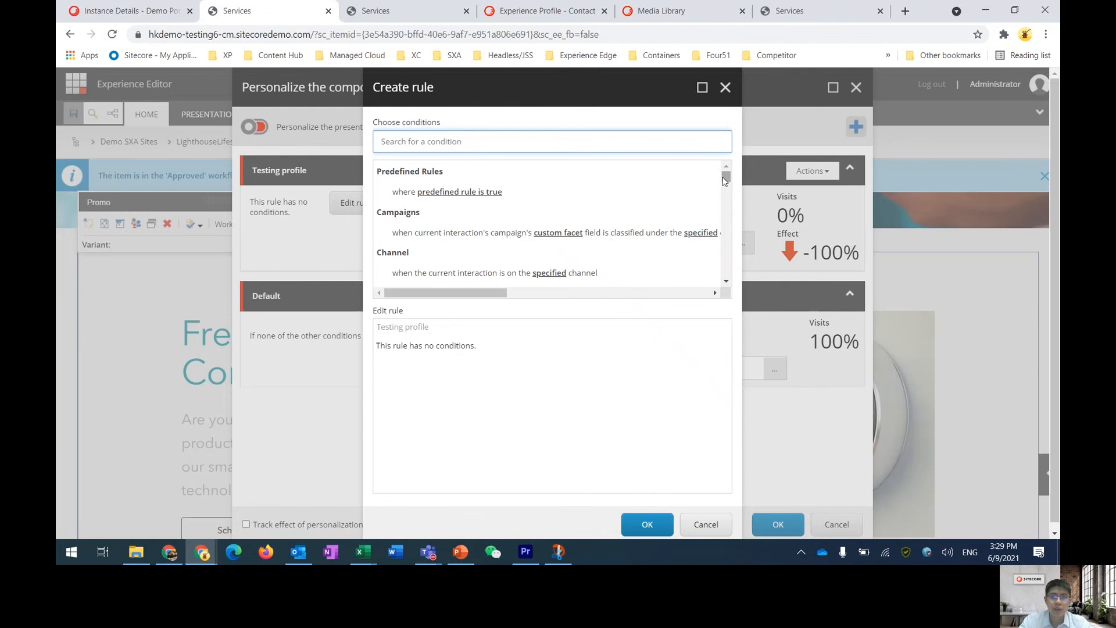
pyautogui.moveTo(726, 181)
pyautogui.mouseDown()
pyautogui.moveTo(728, 279)
pyautogui.moveTo(715, 178)
pyautogui.mouseUp()
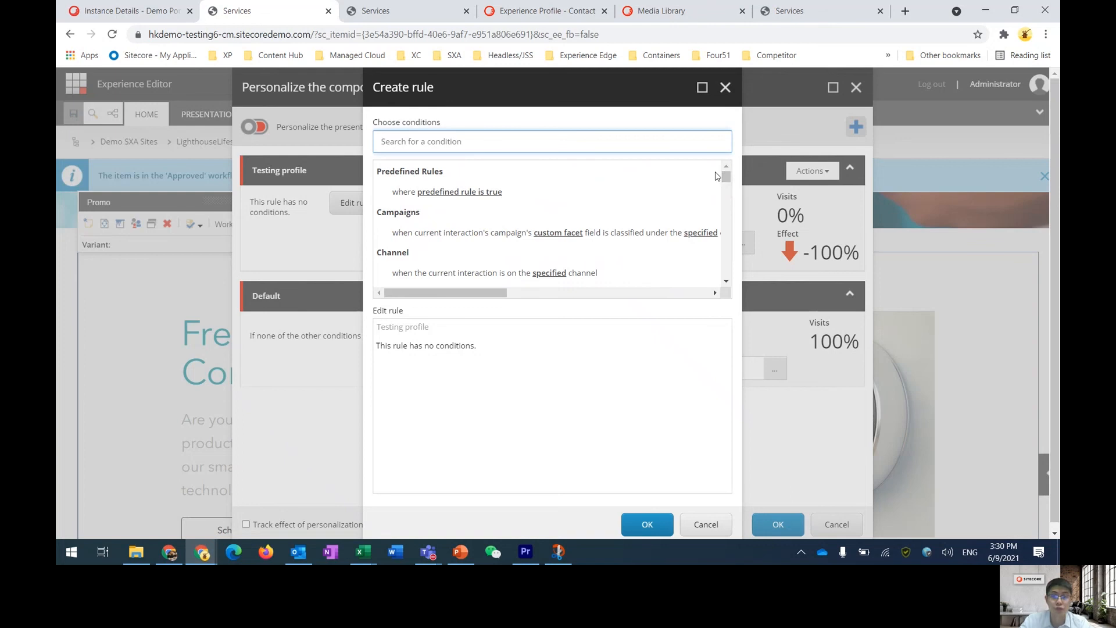
pyautogui.click(633, 142)
pyautogui.write('profile')
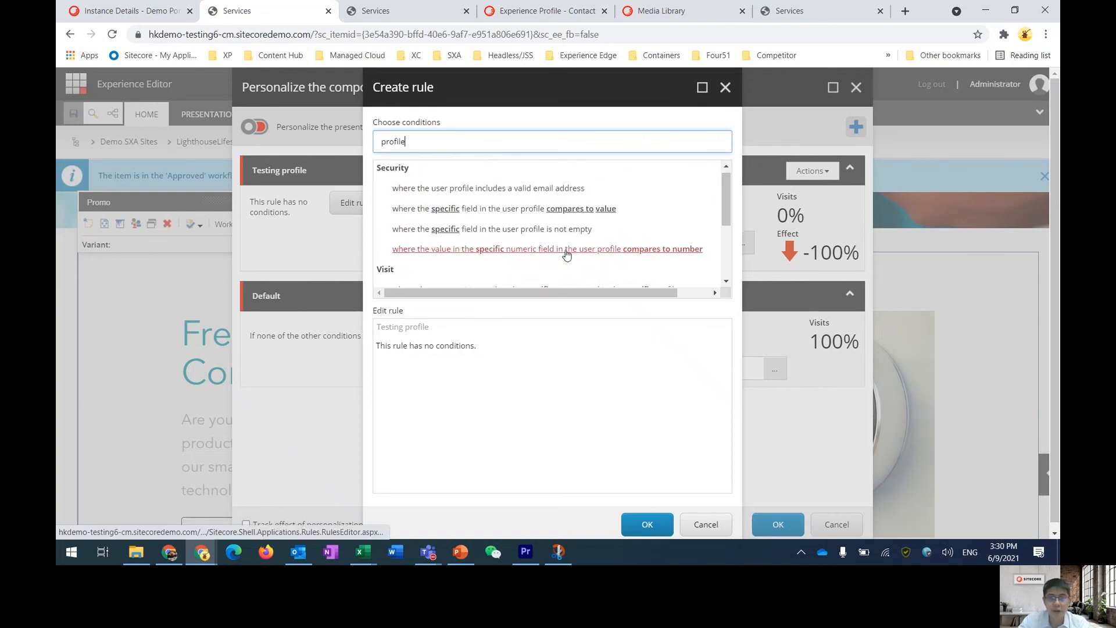
pyautogui.scroll(-3, 567, 254)
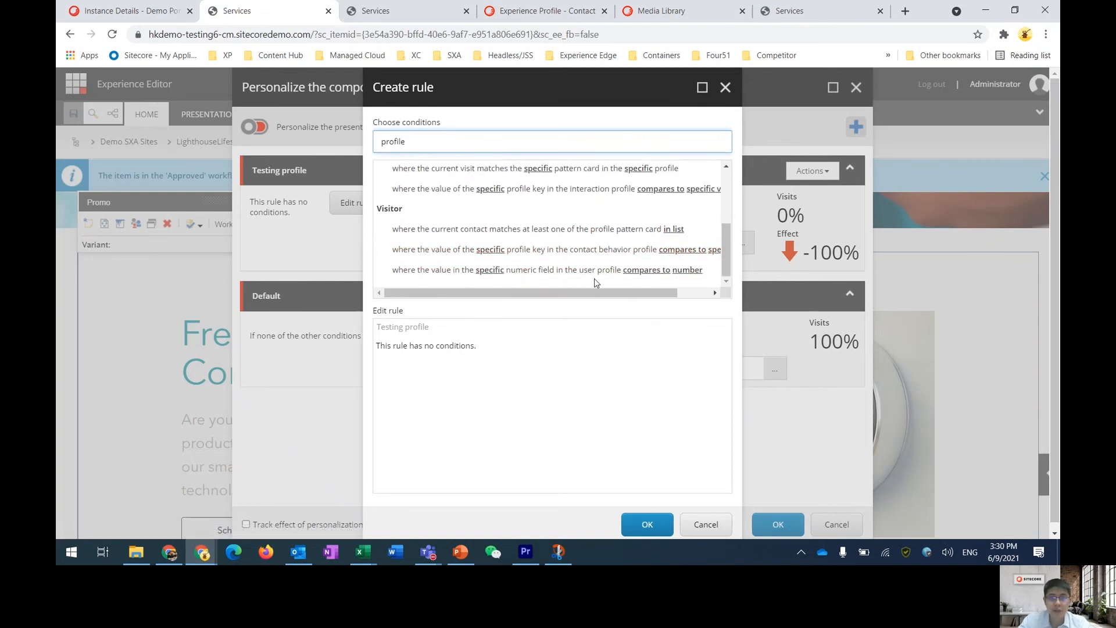
pyautogui.click(593, 229)
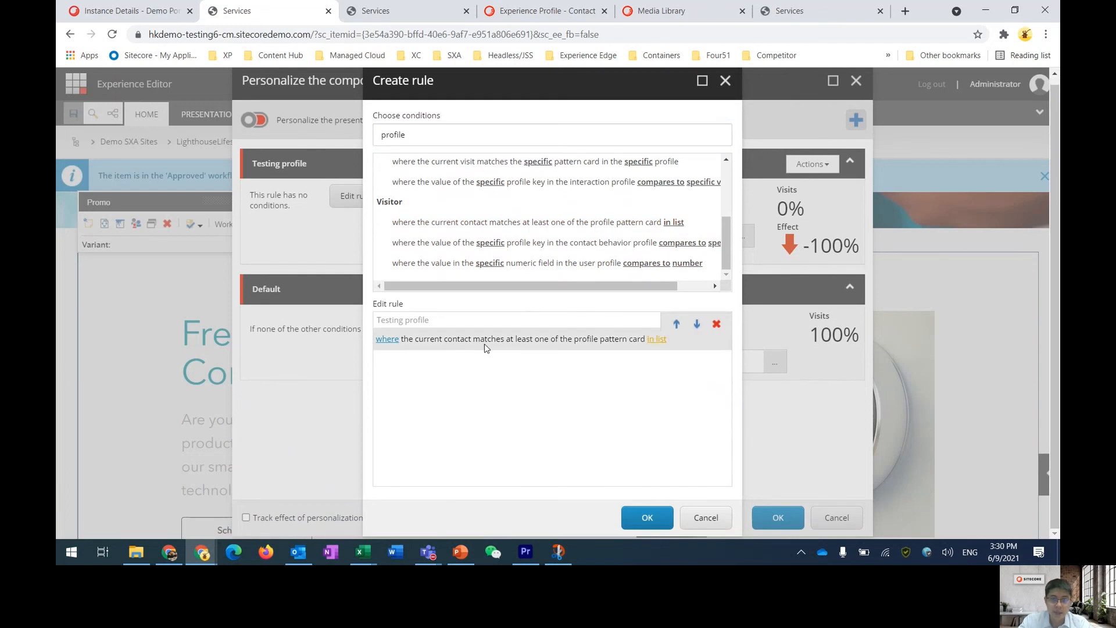
pyautogui.click(660, 340)
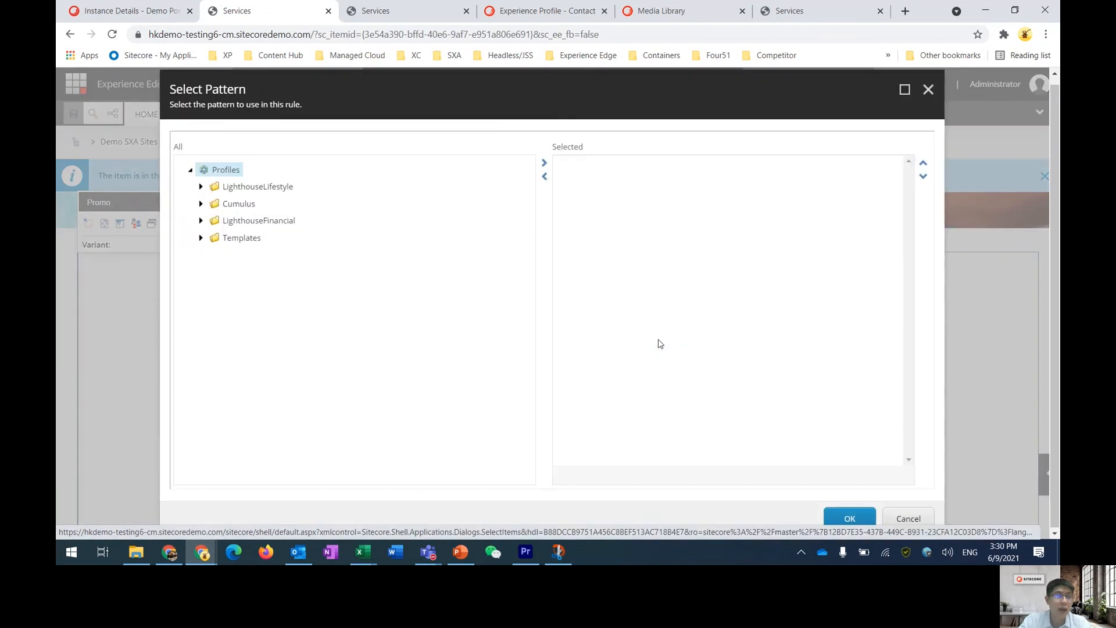
pyautogui.click(200, 186)
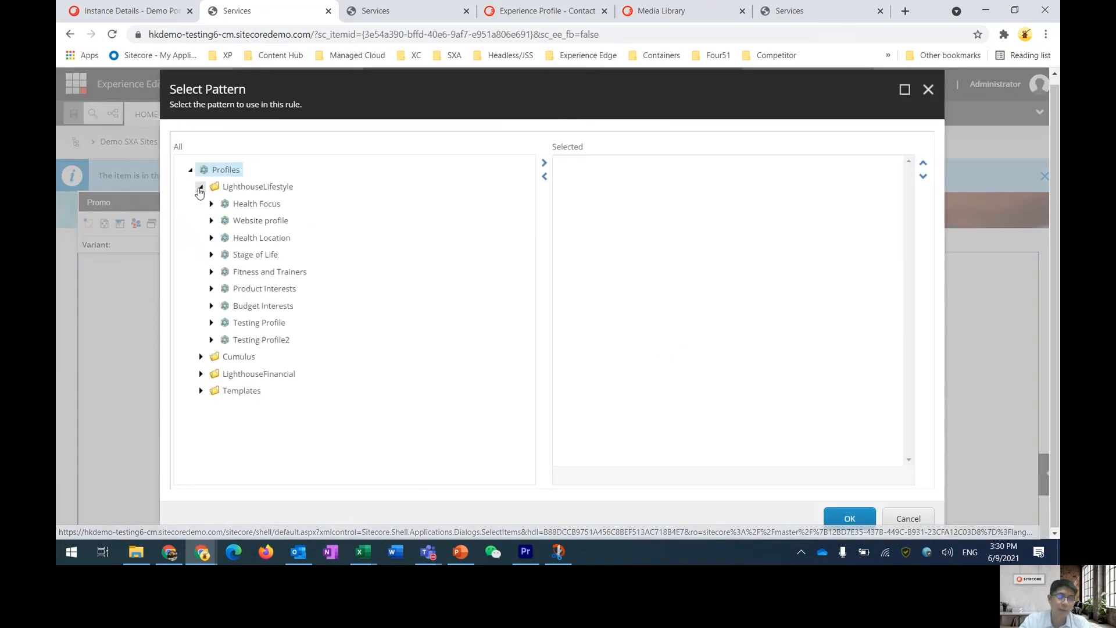
pyautogui.click(211, 221)
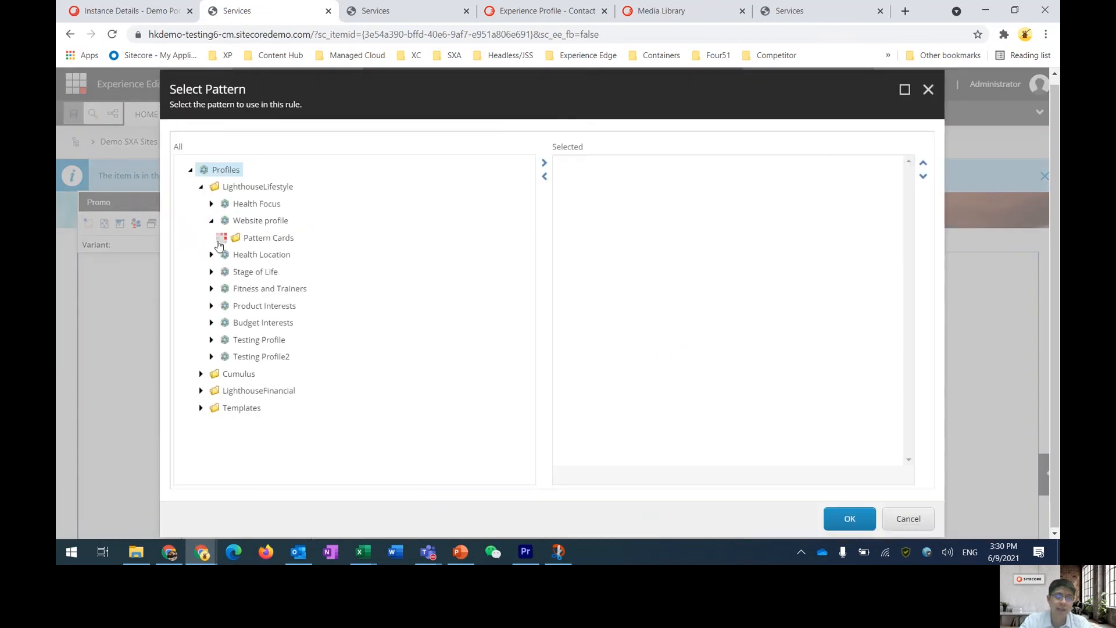
pyautogui.click(222, 238)
pyautogui.click(279, 255)
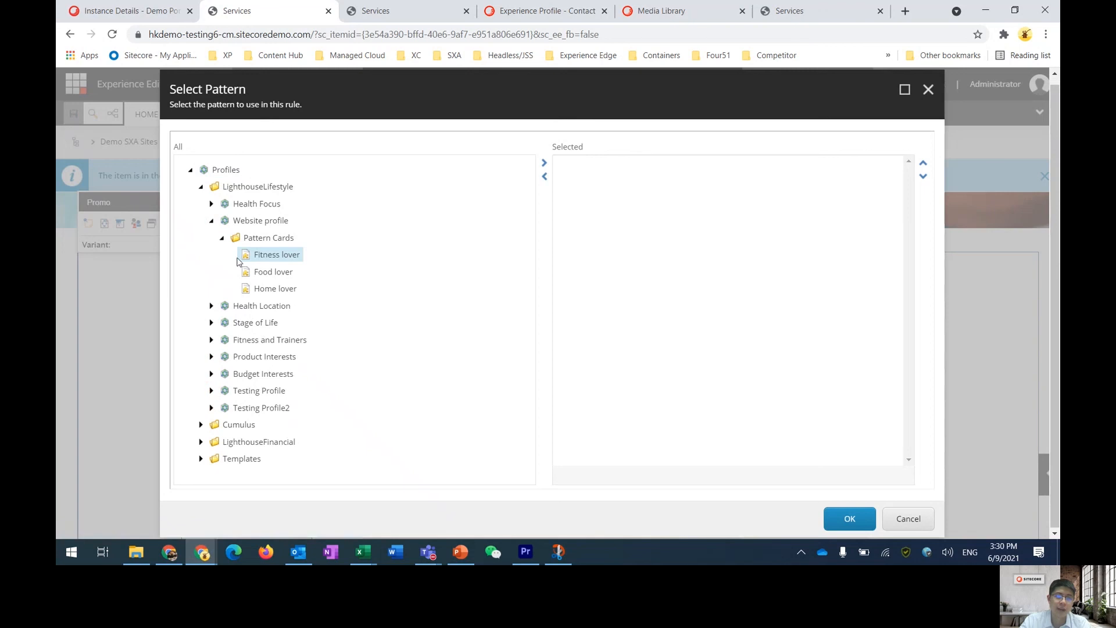
pyautogui.doubleClick(264, 256)
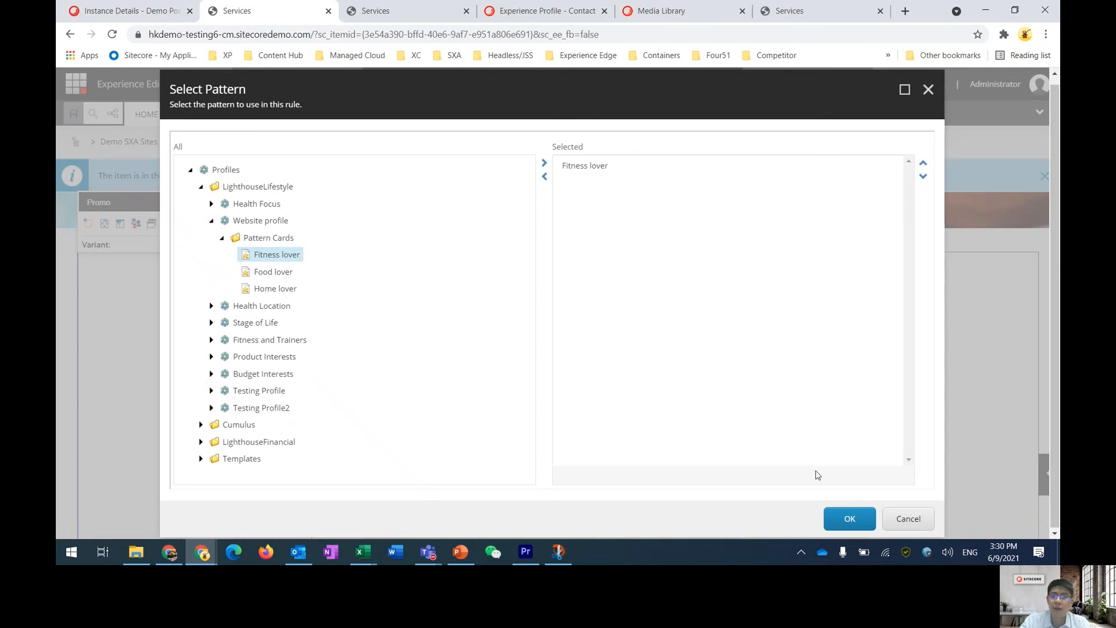
pyautogui.click(852, 528)
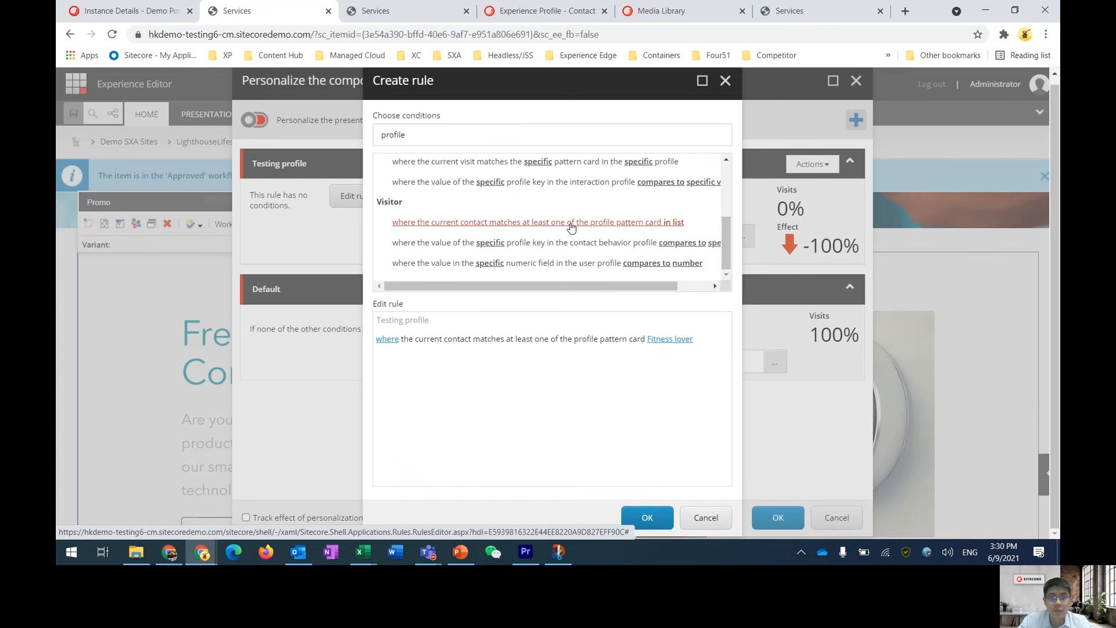
# Add an 'or' condition that the current visit matches the Fitness lover pattern card in the Website profile, and save the rule
pyautogui.scroll(1, 572, 270)
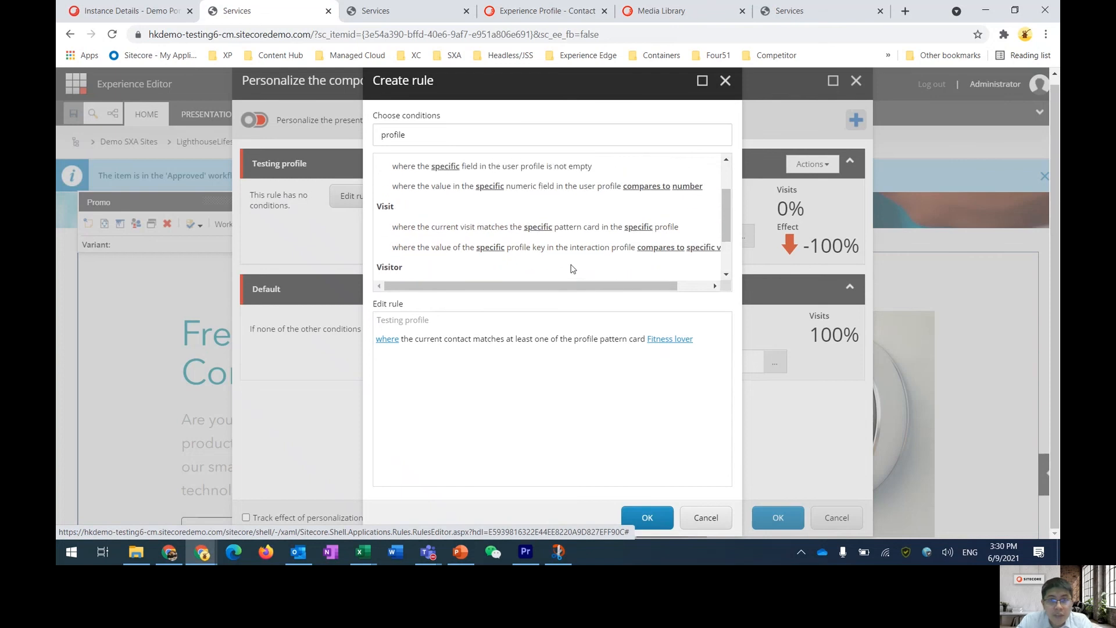
pyautogui.click(543, 227)
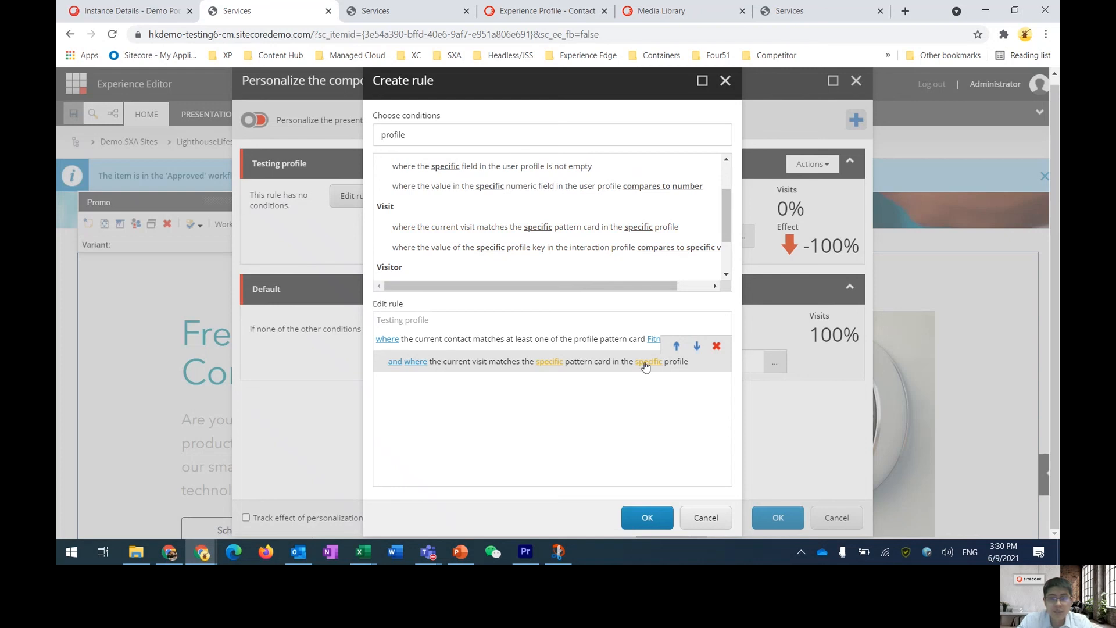
pyautogui.click(395, 364)
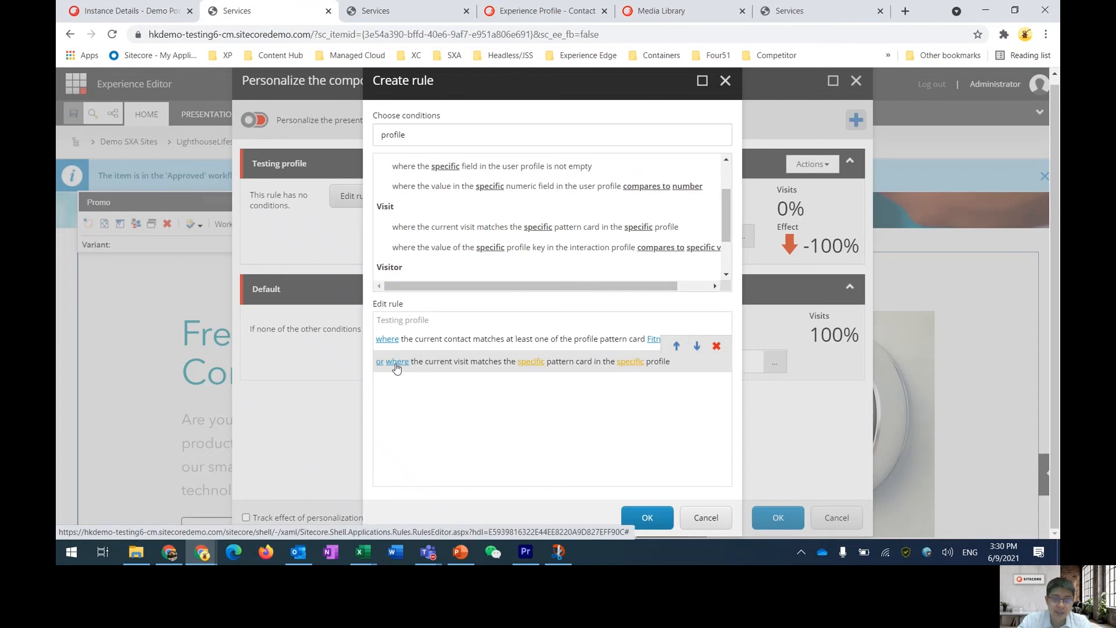
pyautogui.click(630, 363)
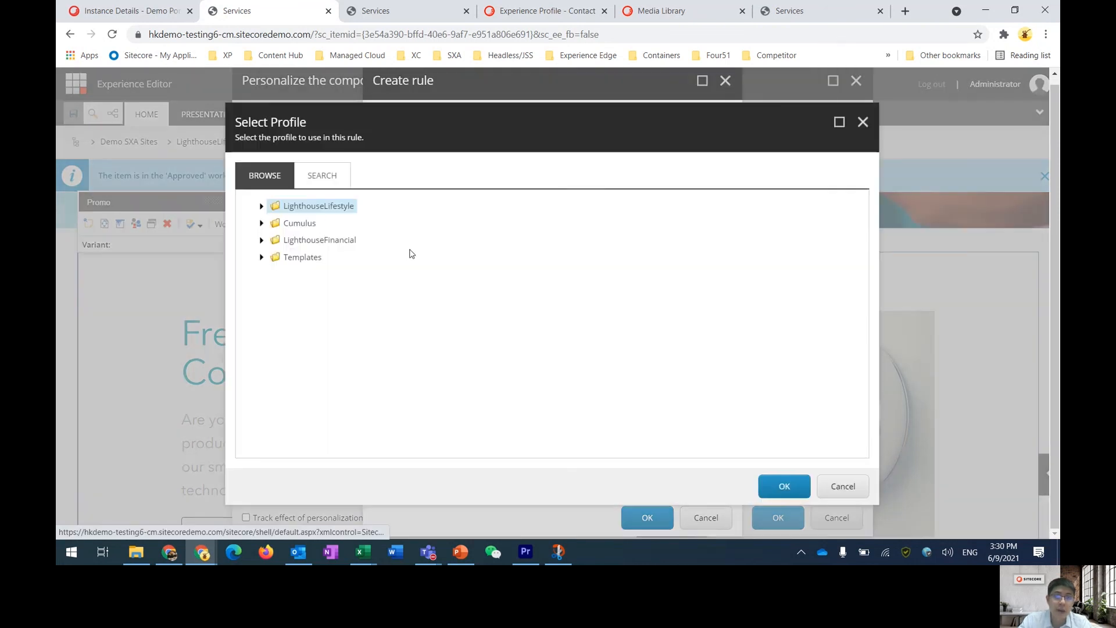
pyautogui.click(260, 207)
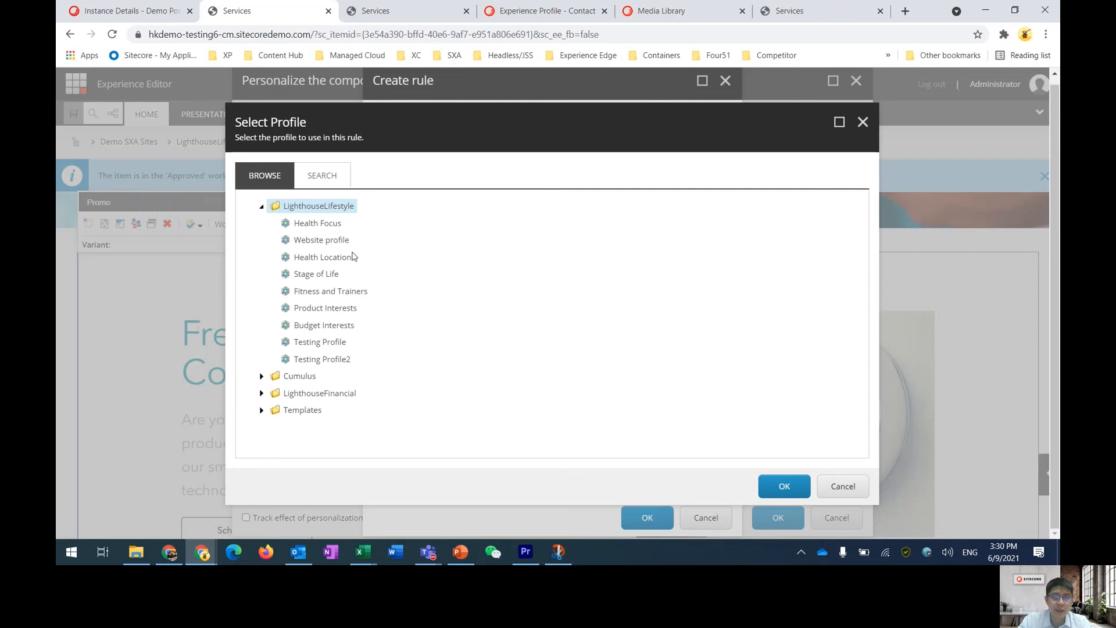
pyautogui.click(332, 241)
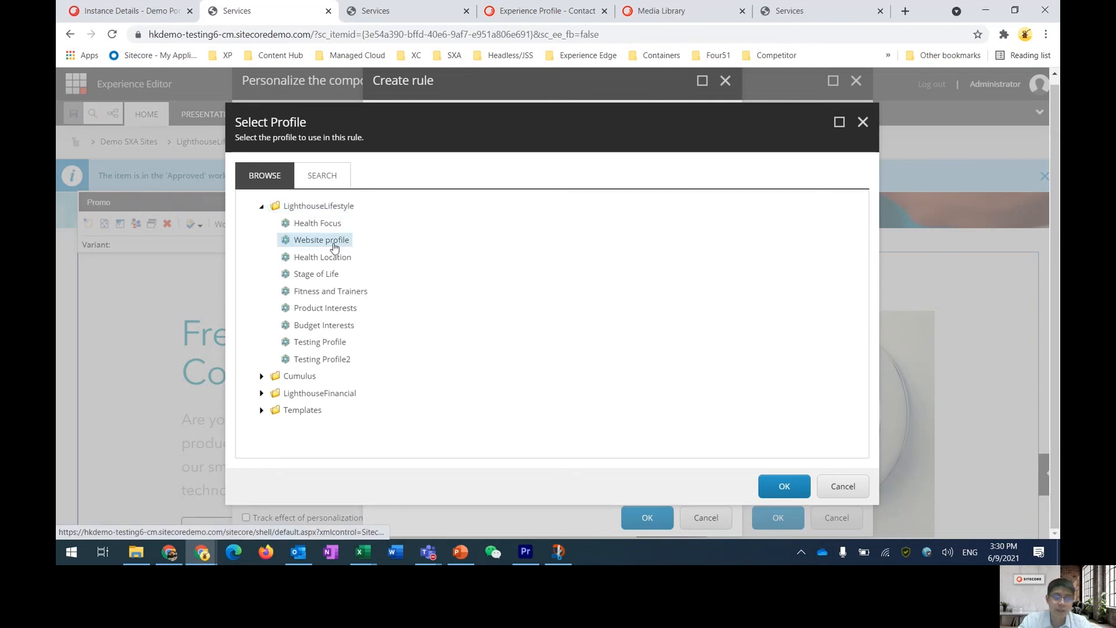
pyautogui.click(802, 482)
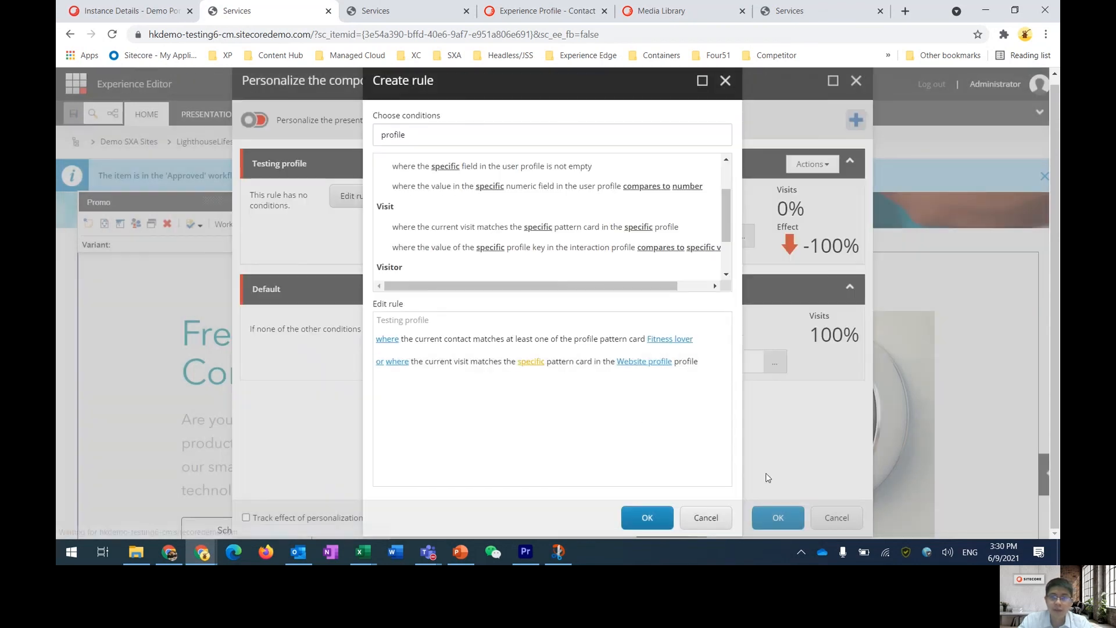
pyautogui.click(531, 361)
pyautogui.click(238, 174)
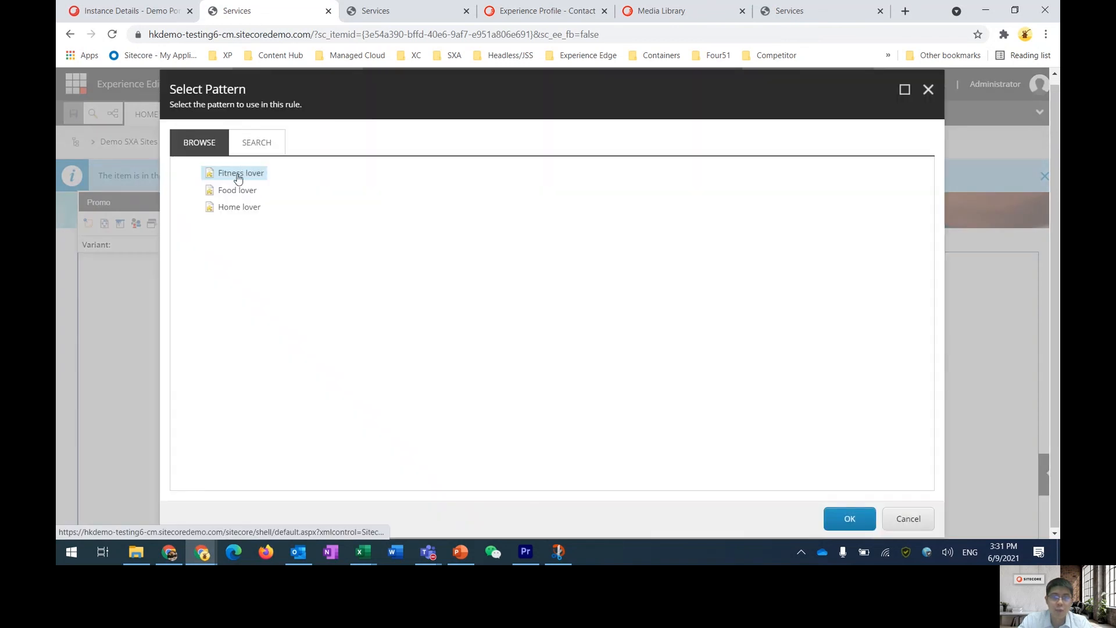
pyautogui.click(837, 518)
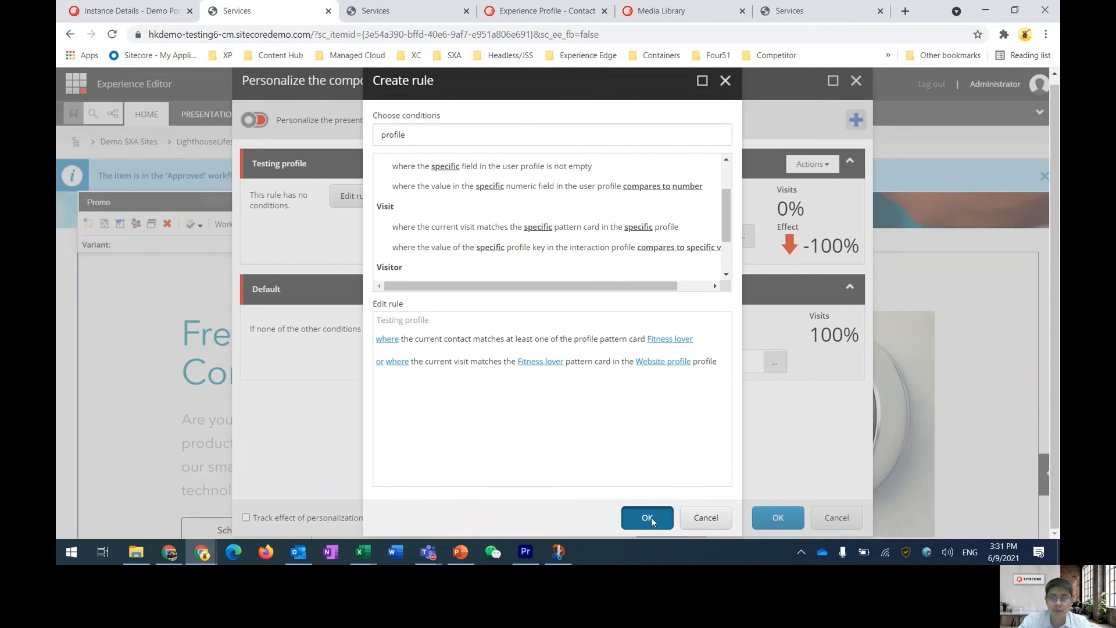
pyautogui.click(650, 517)
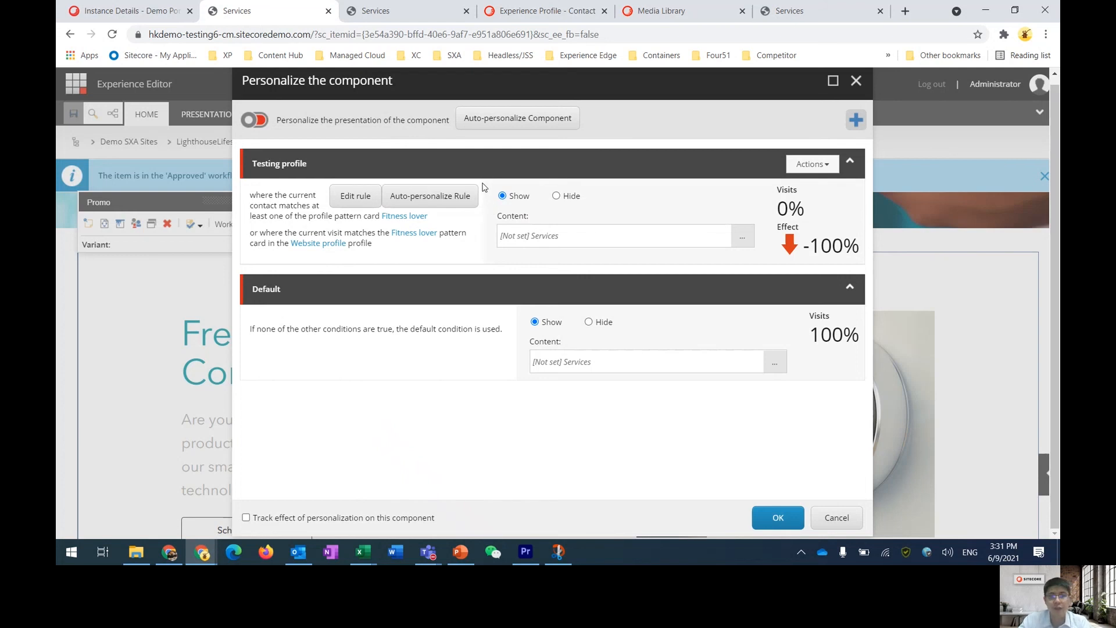
# Set the Testing profile condition's content to Promo - Register Login and apply the personalization
pyautogui.click(741, 235)
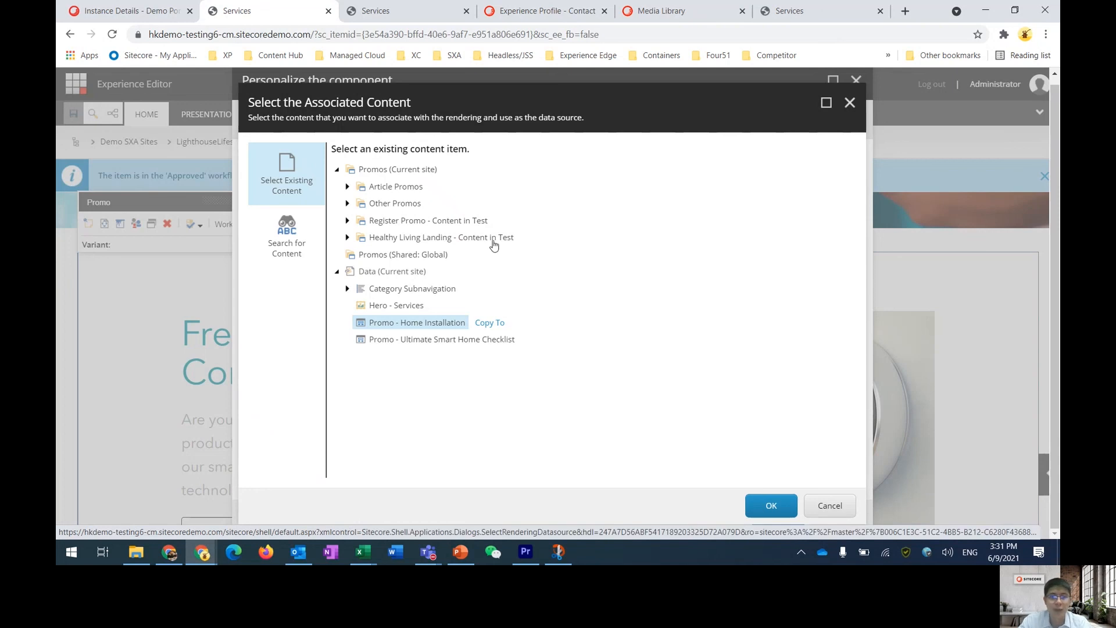
pyautogui.click(347, 202)
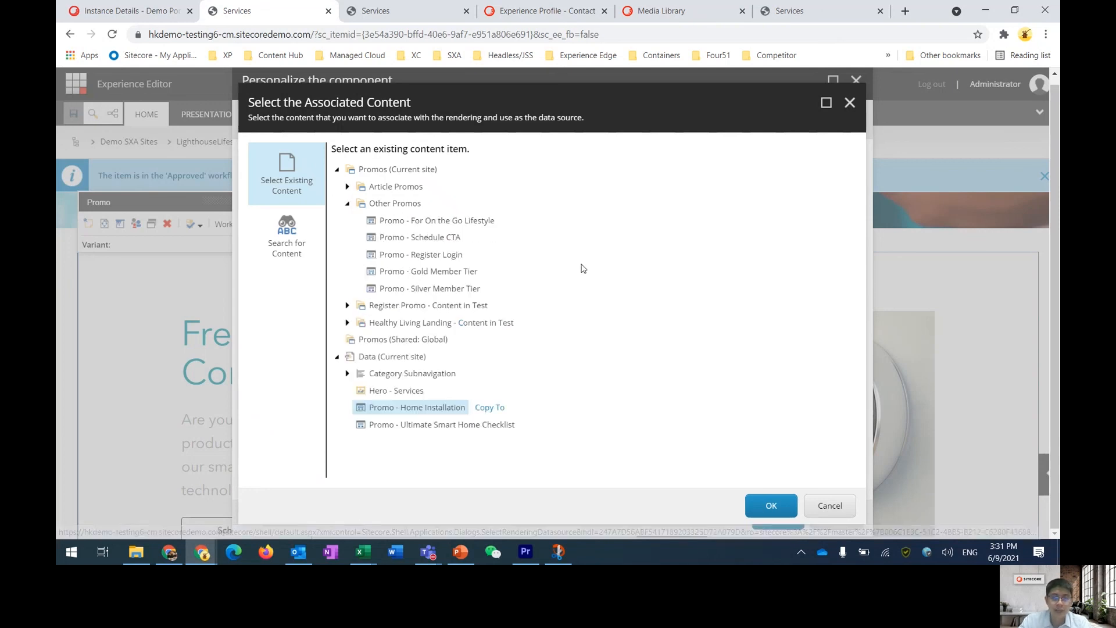
pyautogui.click(452, 256)
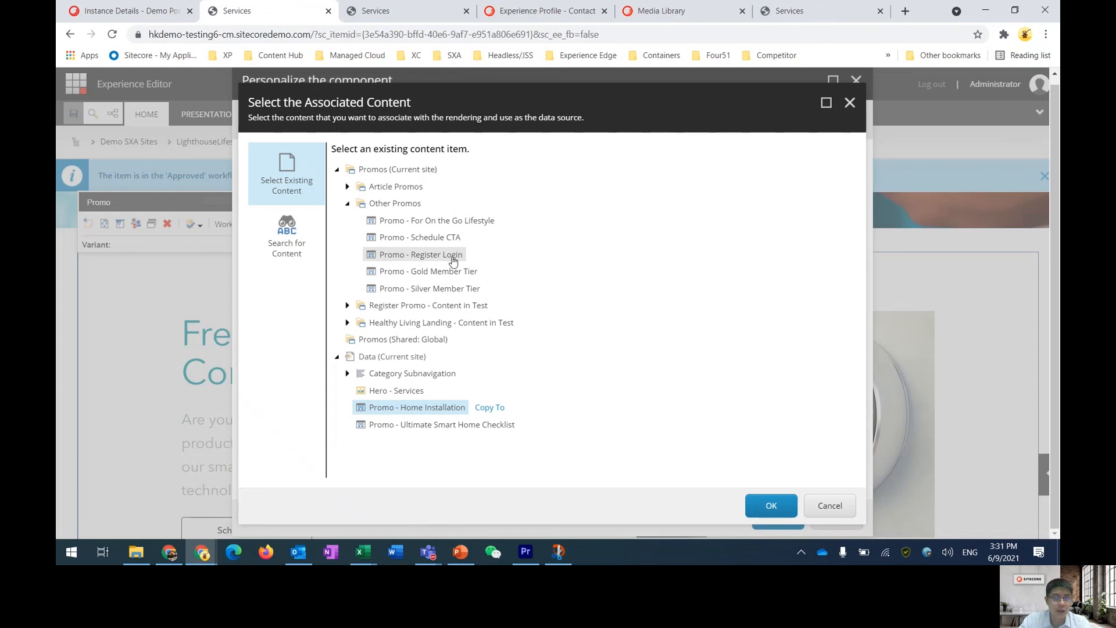
pyautogui.click(782, 515)
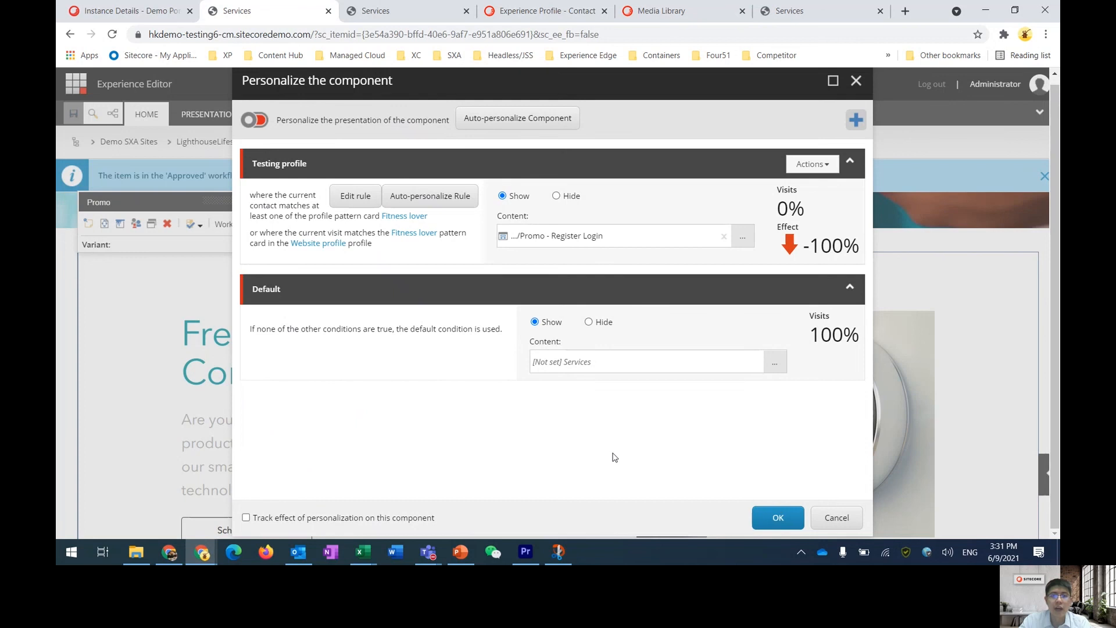
pyautogui.click(789, 526)
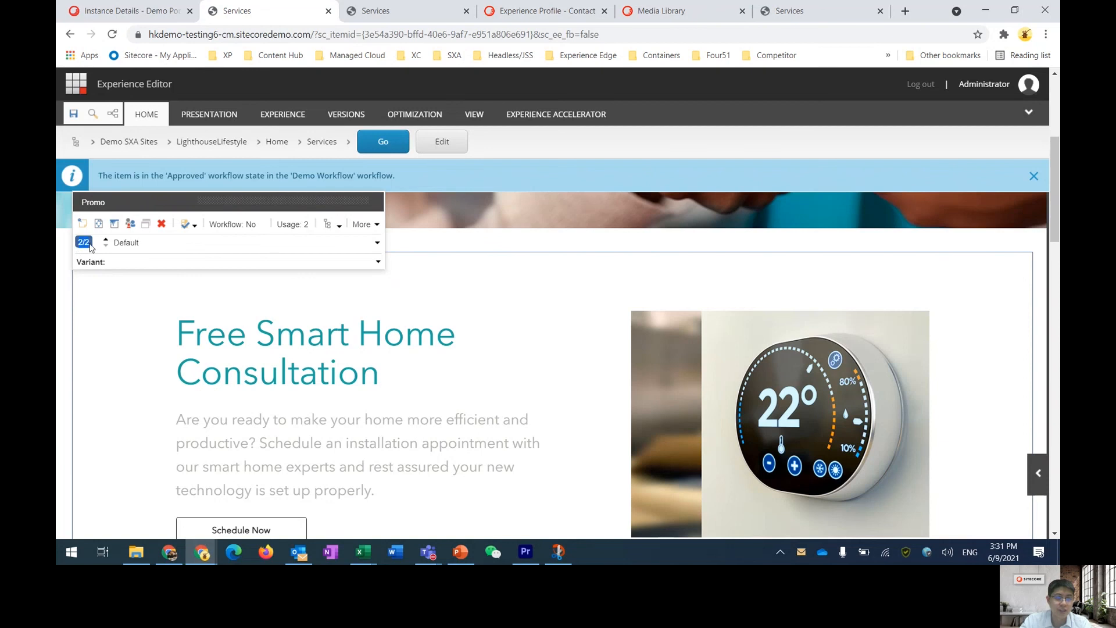
# Preview the promo component under the Testing profile condition instead of Default
pyautogui.click(183, 242)
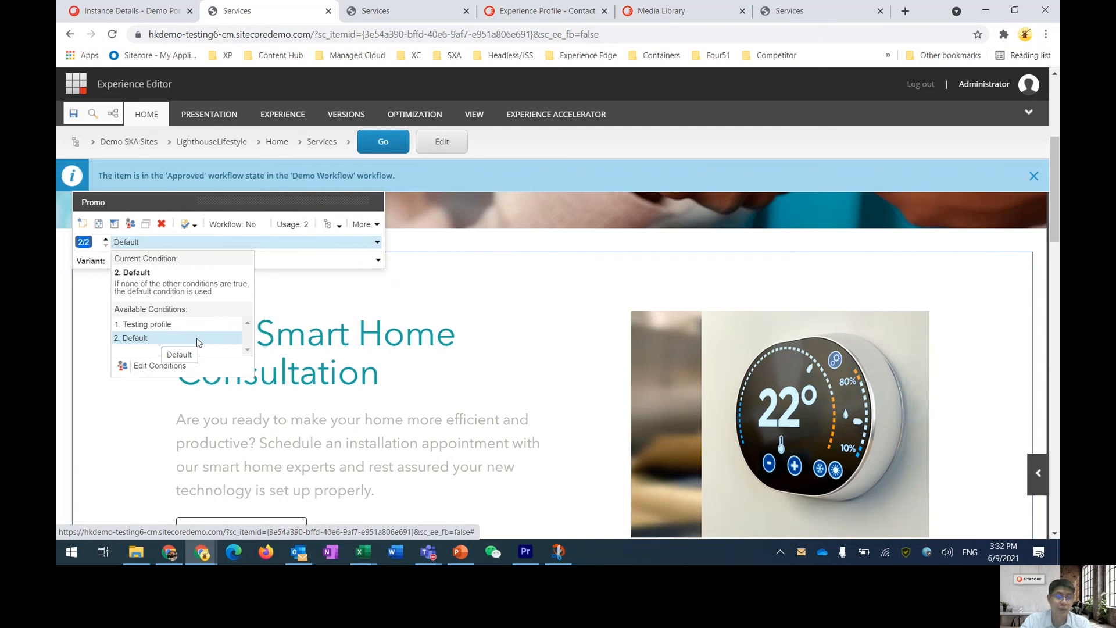
pyautogui.click(275, 334)
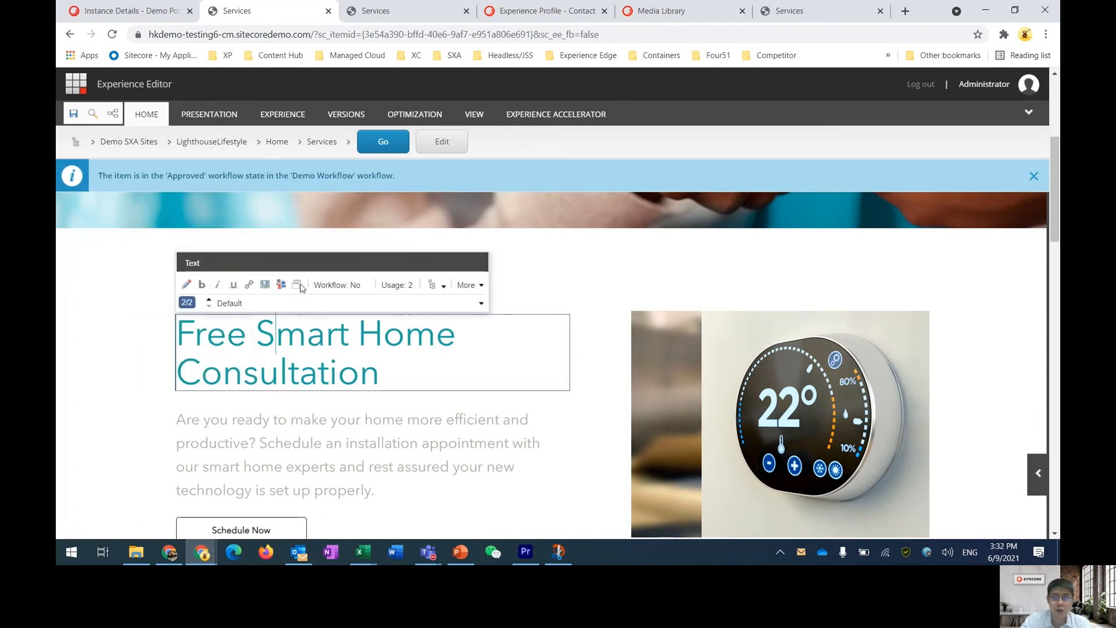
pyautogui.click(119, 254)
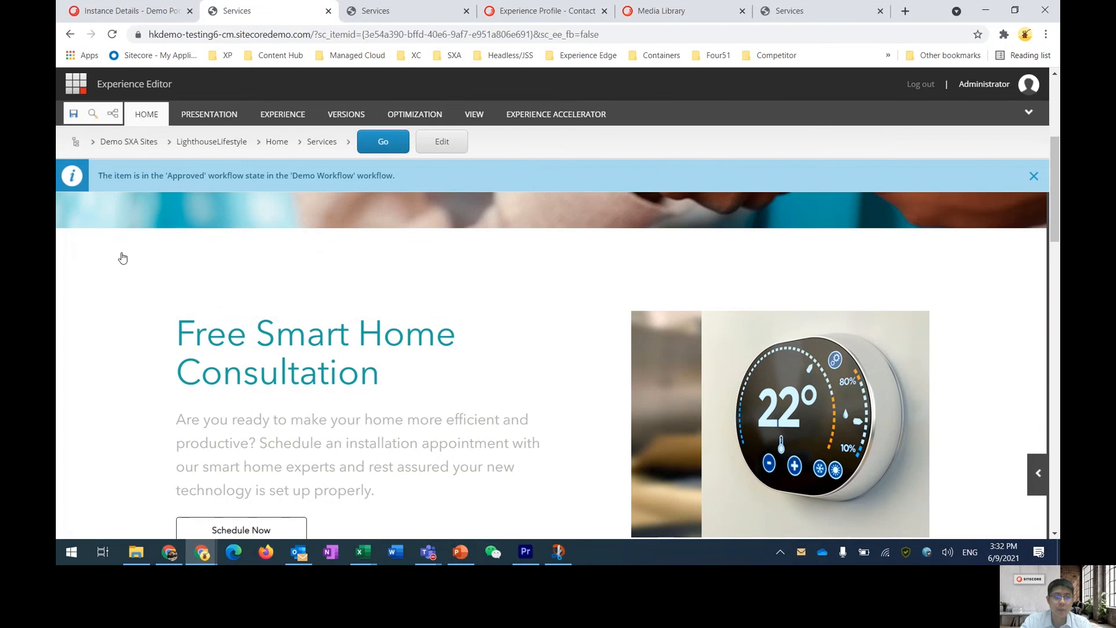
pyautogui.click(131, 242)
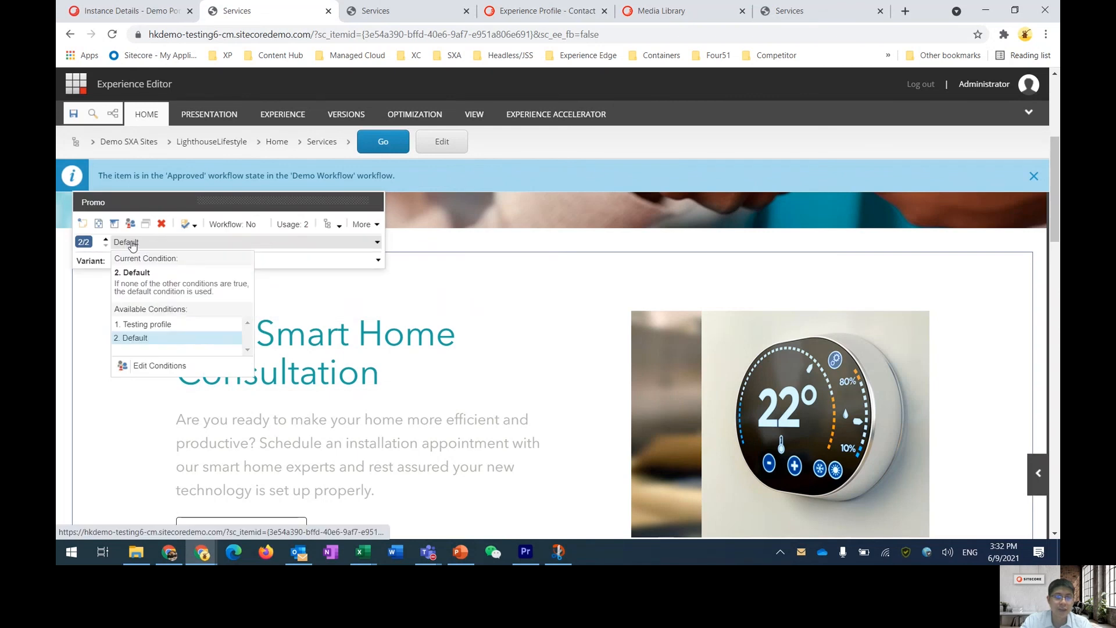
pyautogui.click(181, 325)
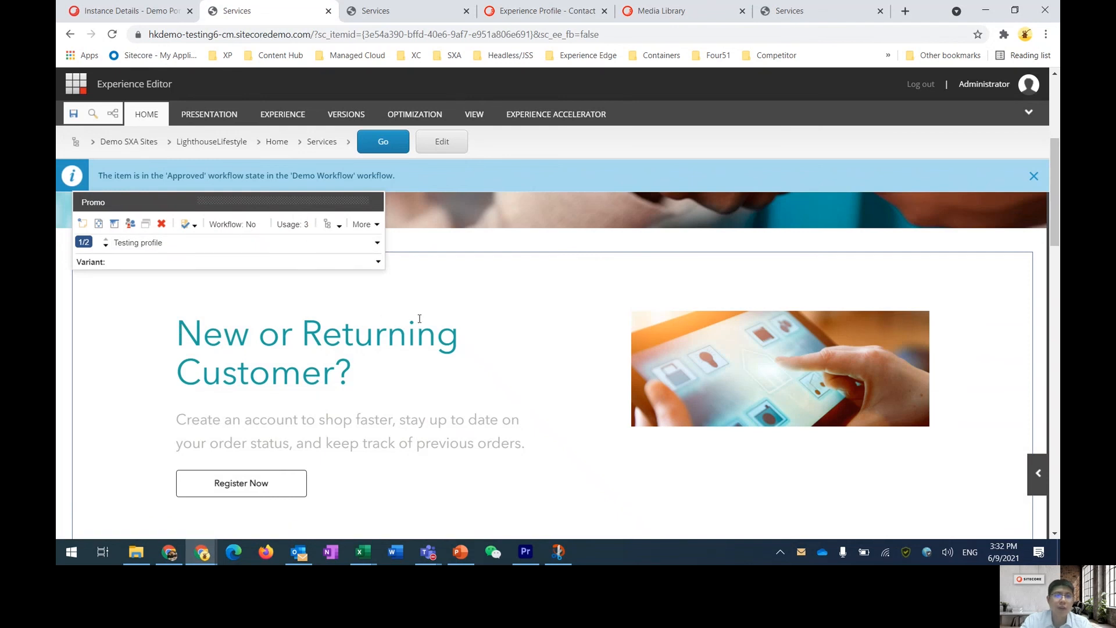
# Save the page and switch to the presentation slides
pyautogui.click(74, 115)
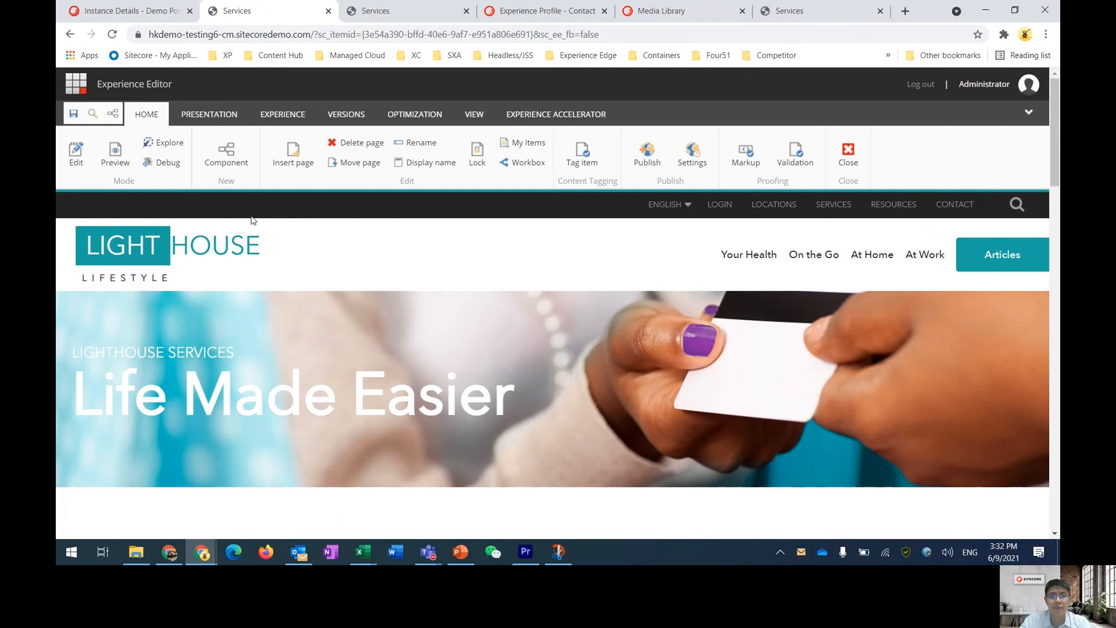
pyautogui.hotkey('alt', 'Tab')
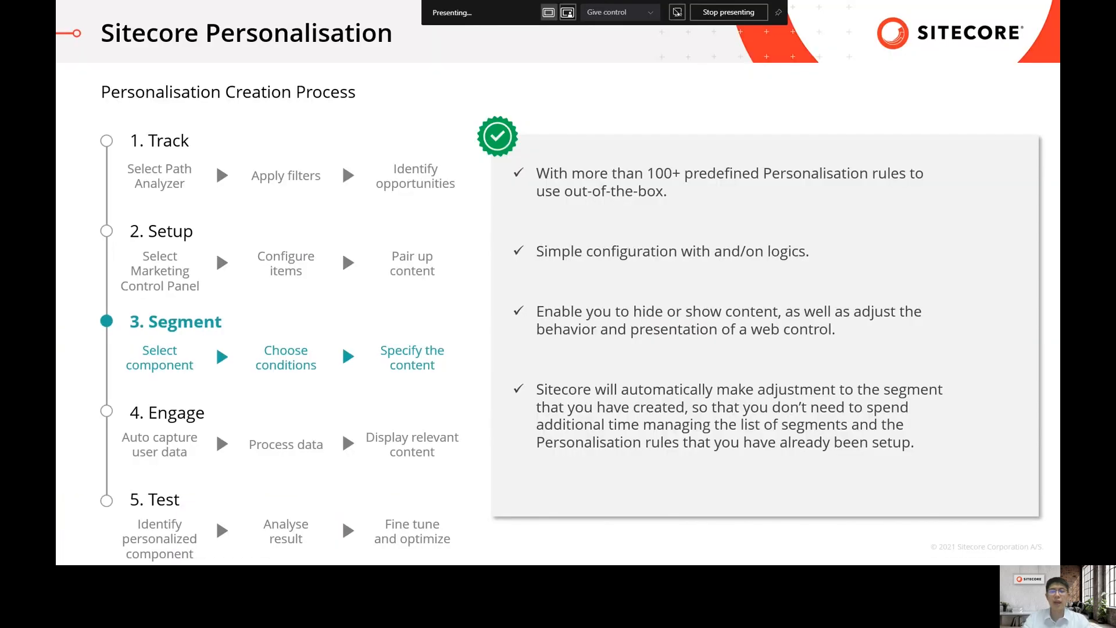